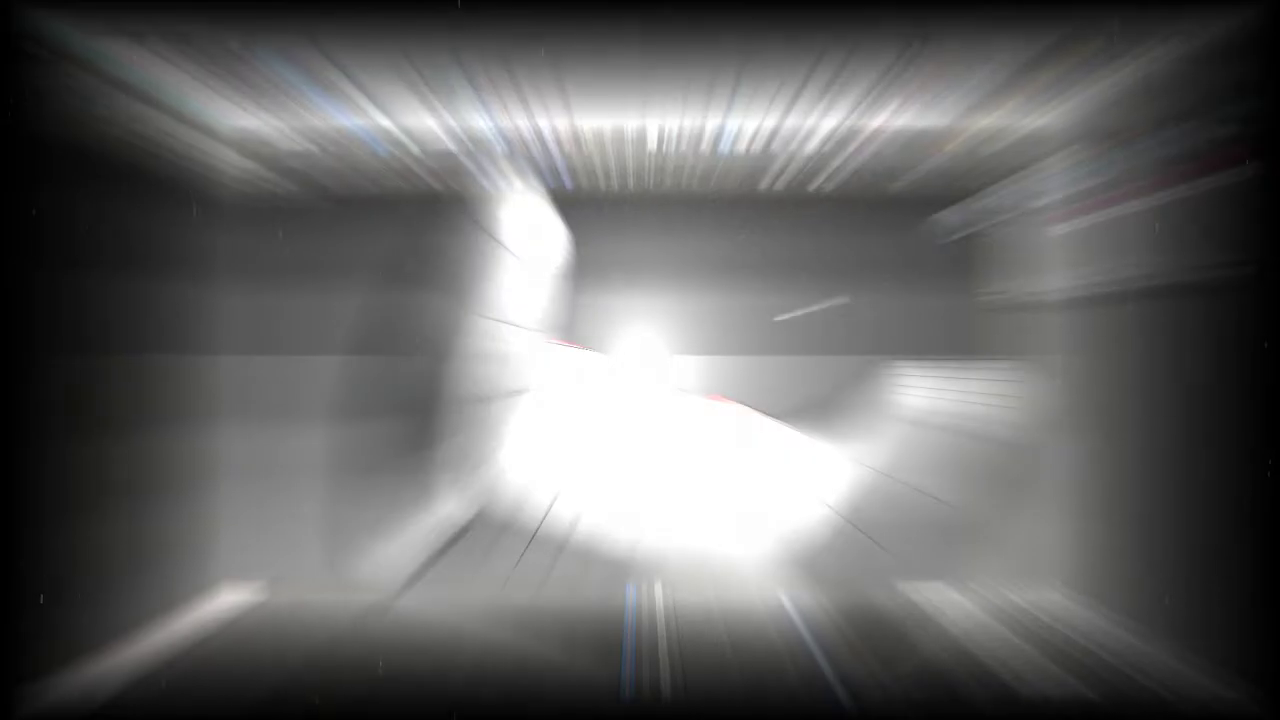
Step: At Edge level, select five parallel edges running across the controller body
{"action": "scroll", "coordinate": [620, 470], "scroll_direction": "up", "scroll_amount": 3}
{"action": "scroll", "coordinate": [620, 470], "scroll_direction": "up", "scroll_amount": 2}
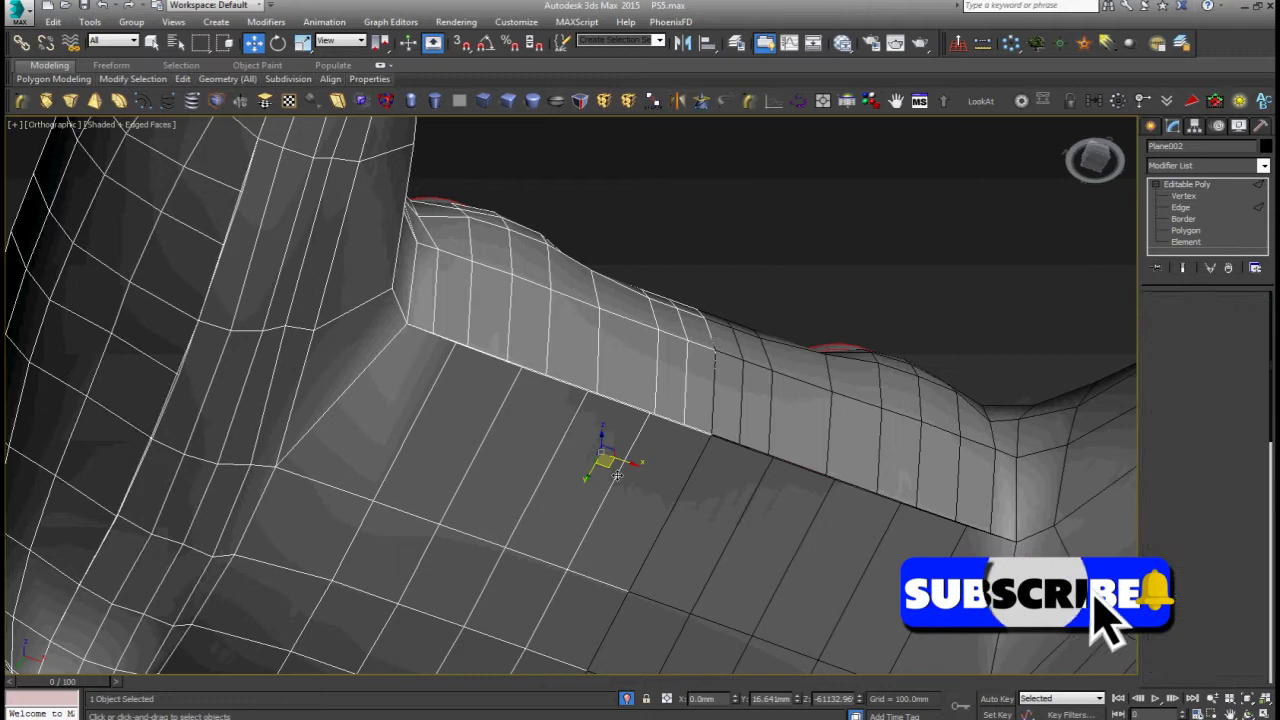
{"action": "key", "text": "2"}
{"action": "left_click", "coordinate": [617, 477]}
{"action": "left_click", "coordinate": [548, 470], "text": "ctrl"}
{"action": "left_click", "coordinate": [480, 446], "text": "ctrl"}
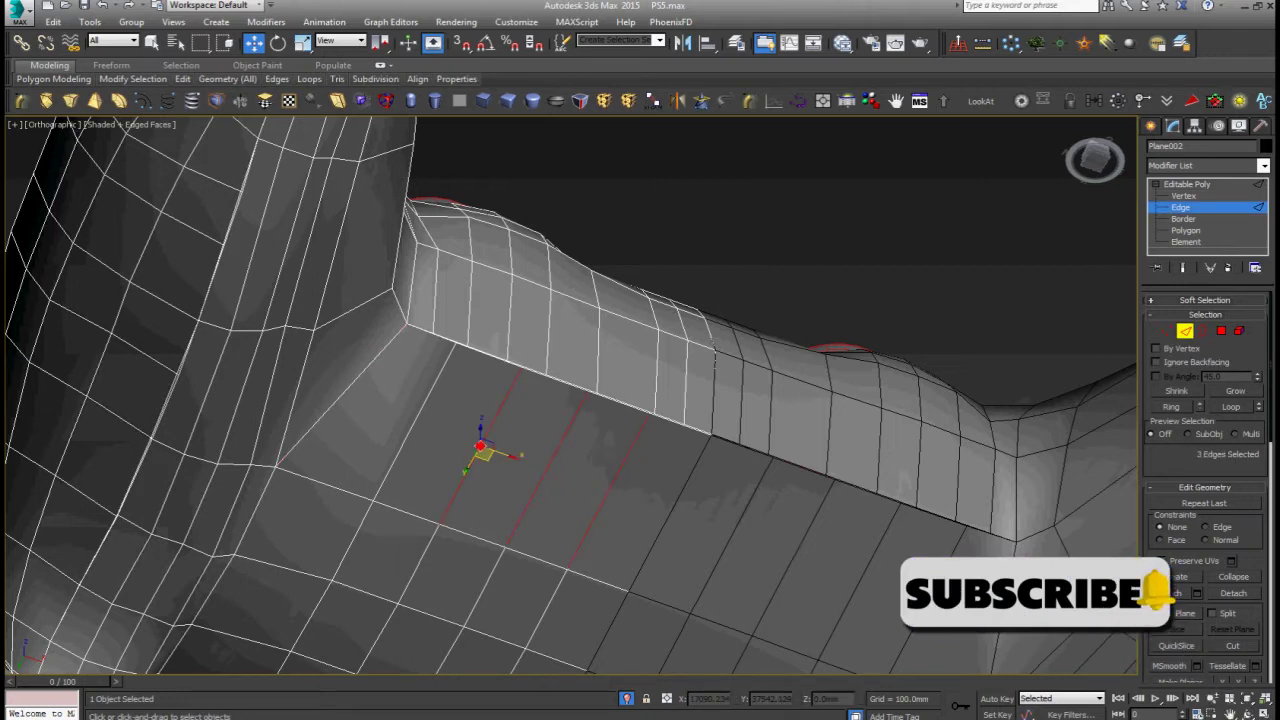
{"action": "left_click", "coordinate": [412, 422], "text": "ctrl"}
{"action": "left_click", "coordinate": [408, 381], "text": "ctrl"}
{"action": "scroll", "coordinate": [420, 390], "scroll_direction": "down", "scroll_amount": 4}
{"action": "middle_click_drag", "start_coordinate": [427, 396], "coordinate": [414, 520], "text": "alt"}
{"action": "scroll", "coordinate": [414, 520], "scroll_direction": "up", "scroll_amount": 5}
{"action": "scroll", "coordinate": [337, 303], "scroll_direction": "up", "scroll_amount": 5}
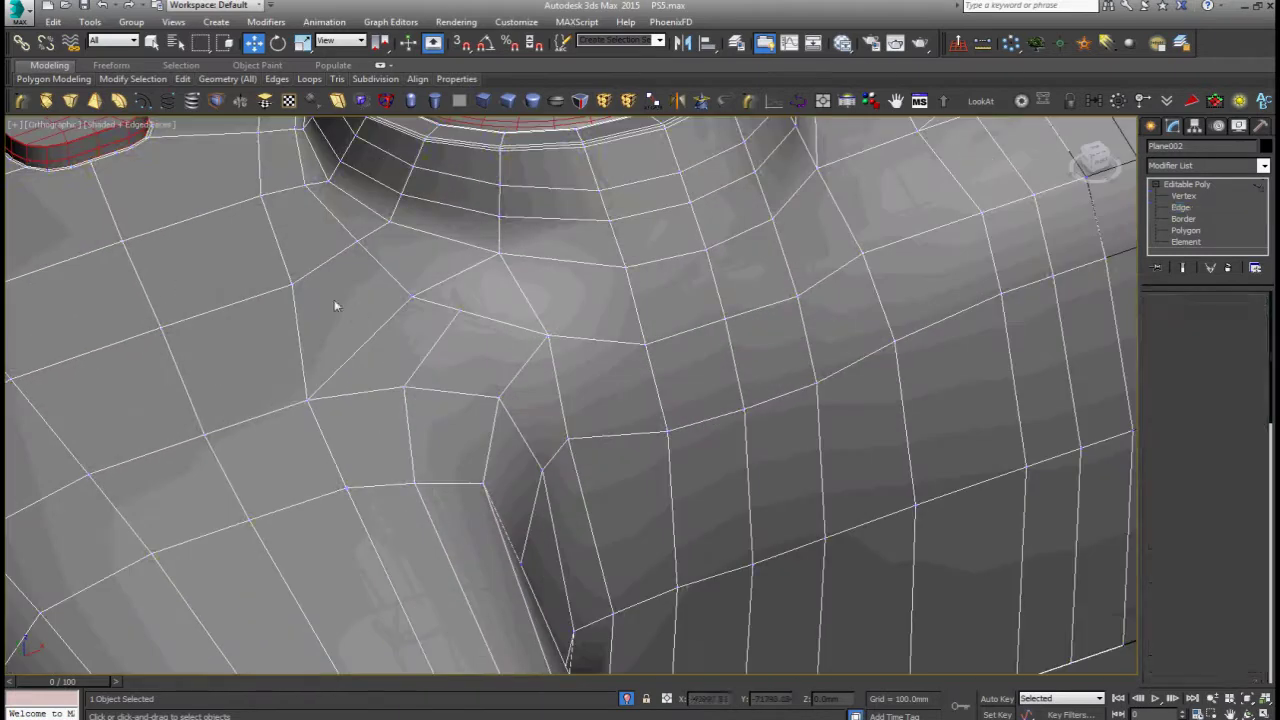
Step: At Vertex level, pull an underside vertex left and down, then frame the left grip
{"action": "key", "text": "1"}
{"action": "left_click_drag", "start_coordinate": [306, 282], "coordinate": [282, 290]}
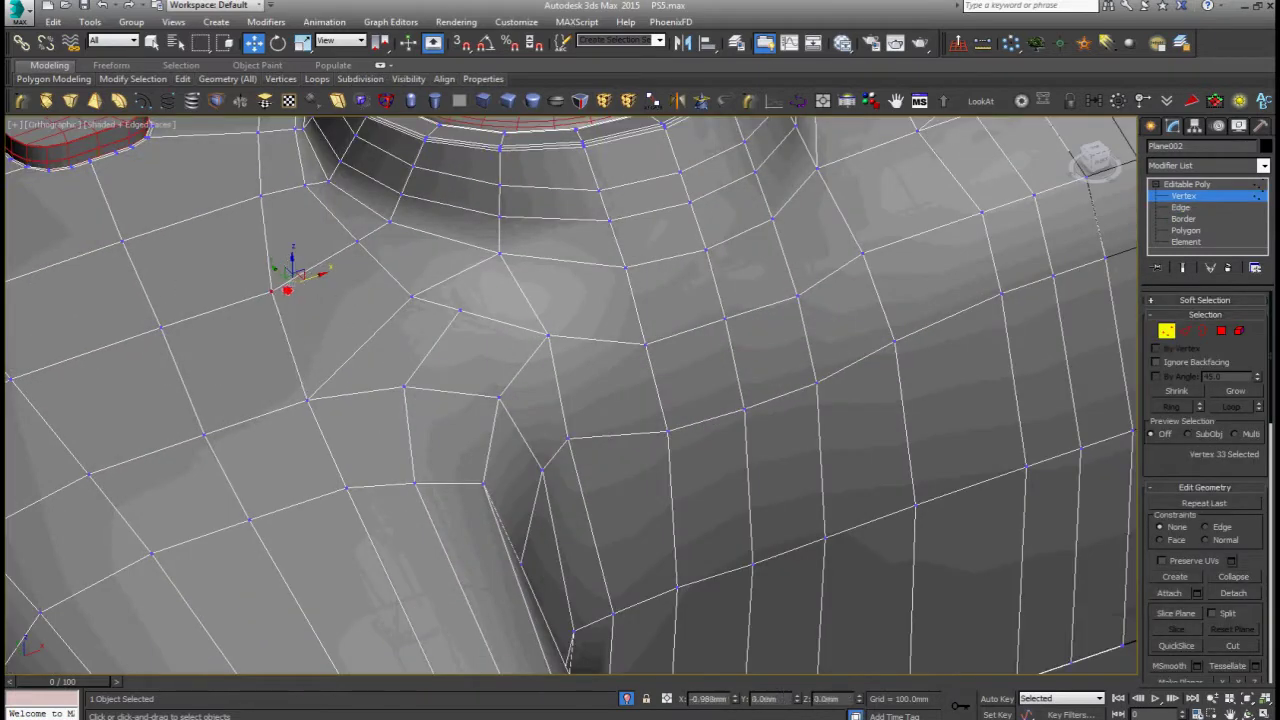
{"action": "scroll", "coordinate": [446, 422], "scroll_direction": "down", "scroll_amount": 5}
{"action": "scroll", "coordinate": [446, 422], "scroll_direction": "down", "scroll_amount": 3}
{"action": "scroll", "coordinate": [446, 422], "scroll_direction": "down", "scroll_amount": 1}
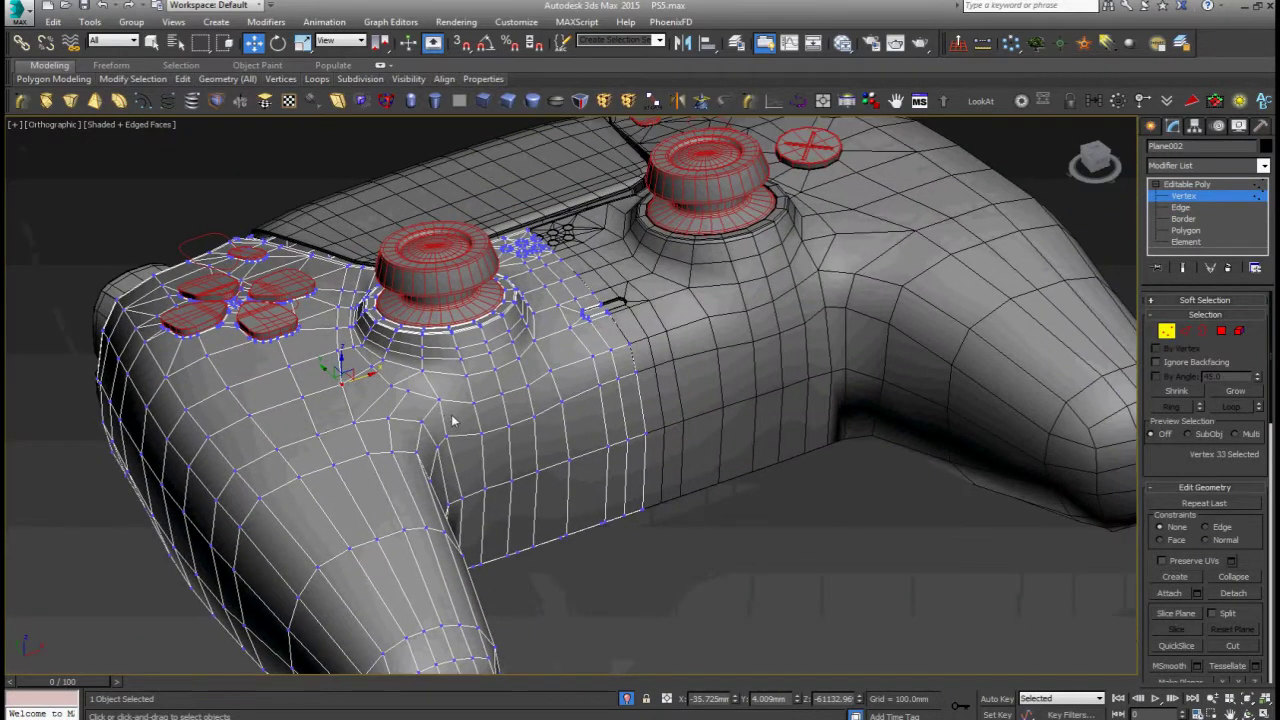
{"action": "middle_click_drag", "start_coordinate": [681, 488], "coordinate": [607, 392], "text": "alt"}
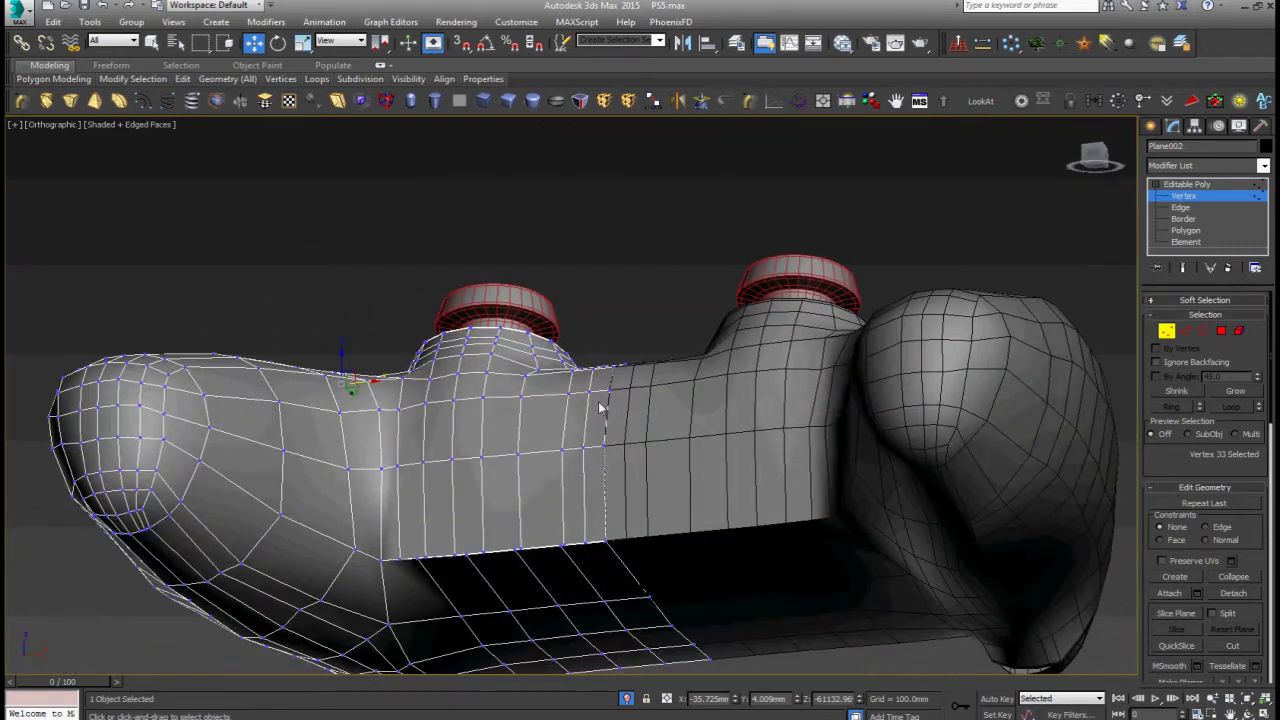
{"action": "scroll", "coordinate": [578, 492], "scroll_direction": "up", "scroll_amount": 5}
{"action": "scroll", "coordinate": [590, 506], "scroll_direction": "down", "scroll_amount": 1}
{"action": "scroll", "coordinate": [606, 497], "scroll_direction": "down", "scroll_amount": 3}
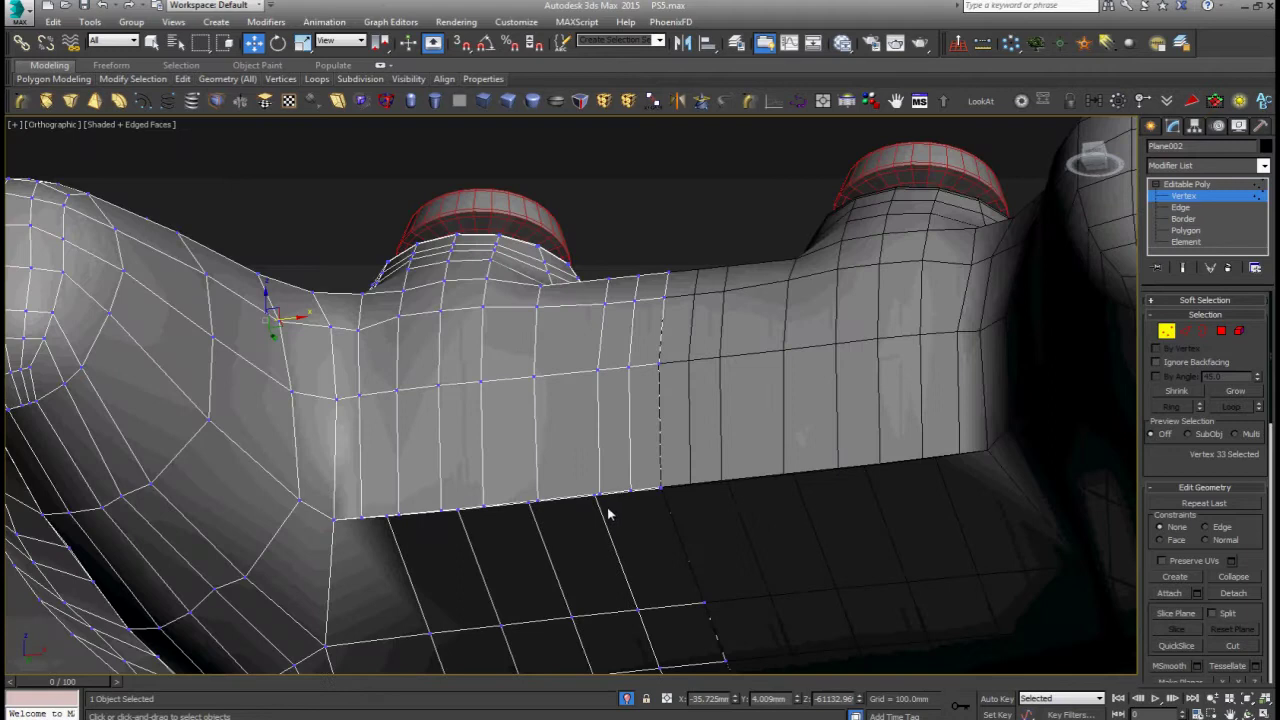
{"action": "scroll", "coordinate": [540, 510], "scroll_direction": "up", "scroll_amount": 2}
{"action": "scroll", "coordinate": [543, 360], "scroll_direction": "up", "scroll_amount": 2}
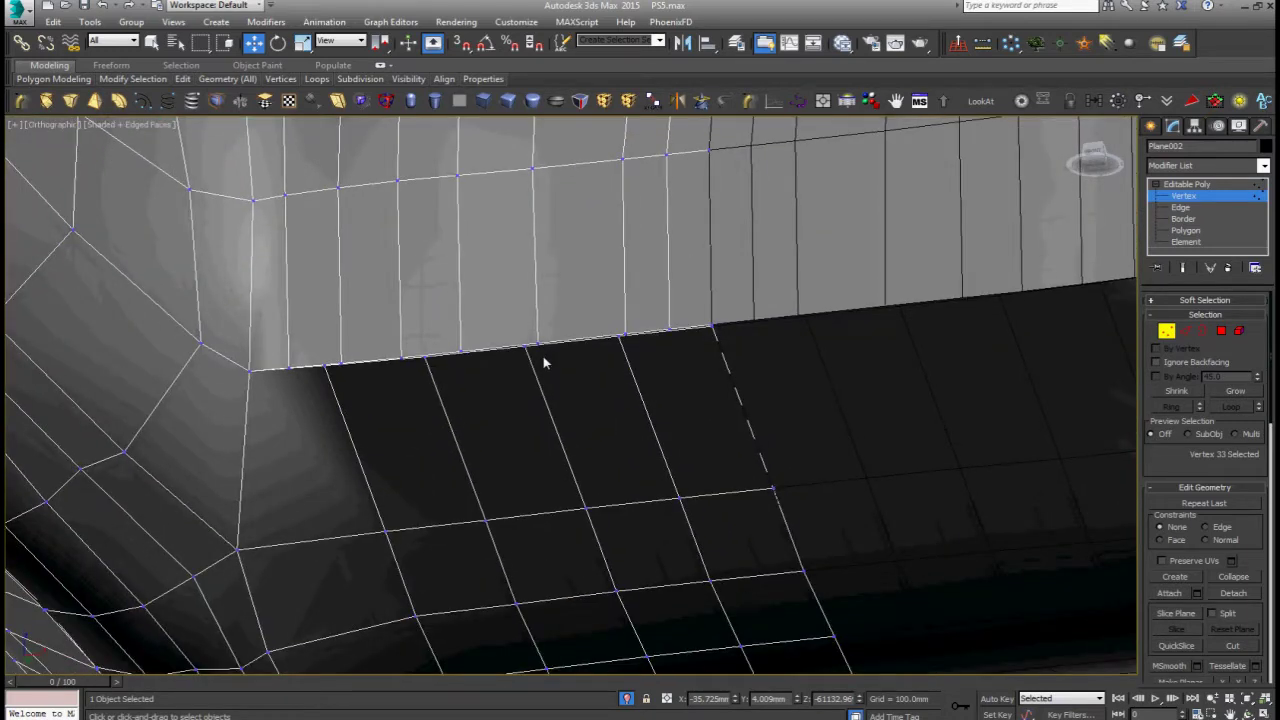
{"action": "scroll", "coordinate": [557, 391], "scroll_direction": "down", "scroll_amount": 5}
{"action": "middle_click_drag", "start_coordinate": [557, 391], "coordinate": [597, 398]}
{"action": "scroll", "coordinate": [522, 440], "scroll_direction": "up", "scroll_amount": 3}
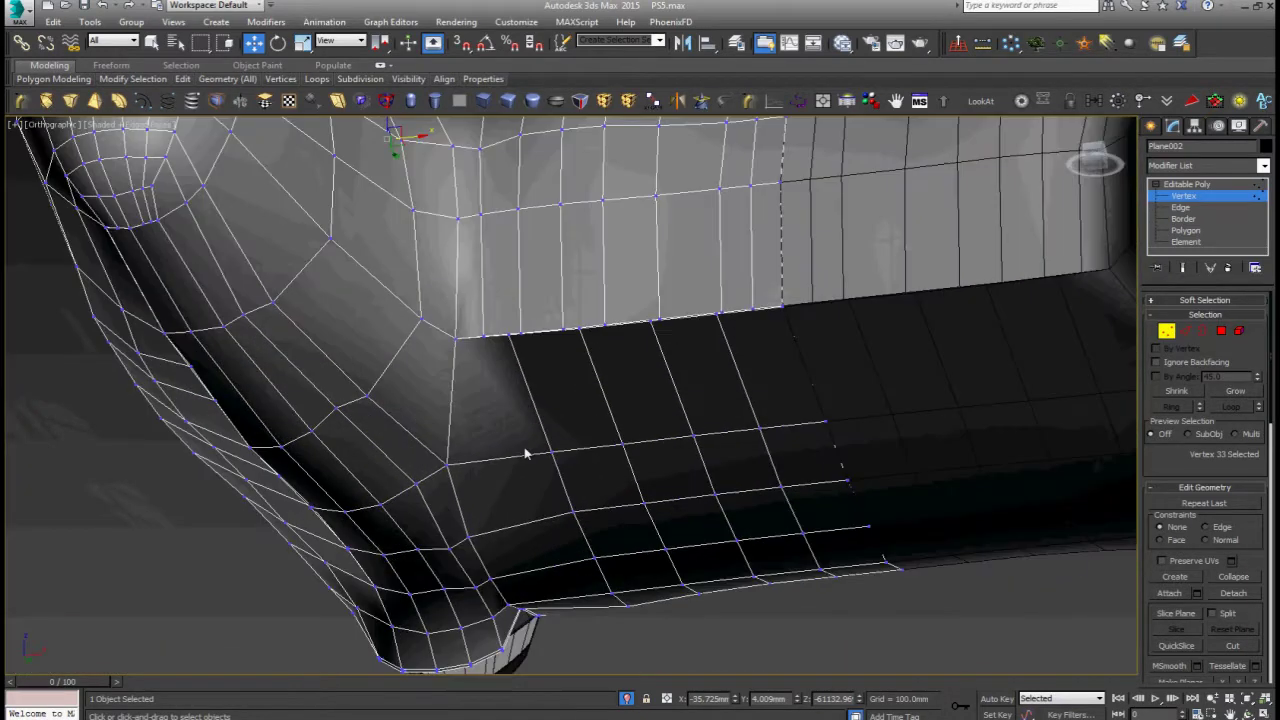
{"action": "scroll", "coordinate": [530, 455], "scroll_direction": "down", "scroll_amount": 3}
{"action": "mouse_move", "coordinate": [543, 466]}
{"action": "middle_mouse_down", "text": "alt"}
{"action": "mouse_move", "coordinate": [592, 465]}
{"action": "mouse_move", "coordinate": [585, 498]}
{"action": "middle_mouse_up", "text": "alt"}
{"action": "scroll", "coordinate": [476, 488], "scroll_direction": "up", "scroll_amount": 5}
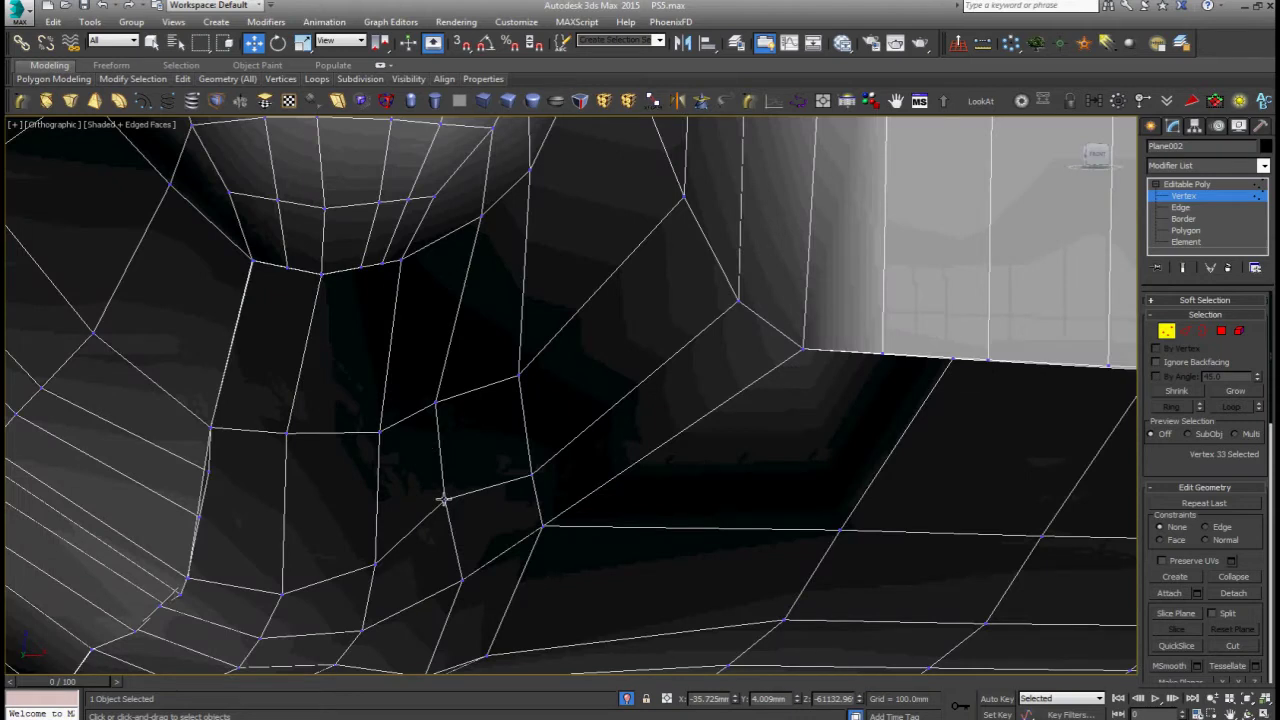
Step: Nudge left-grip vertices down-right and slightly left to even the edge spacing
{"action": "left_click_drag", "start_coordinate": [452, 492], "coordinate": [463, 507]}
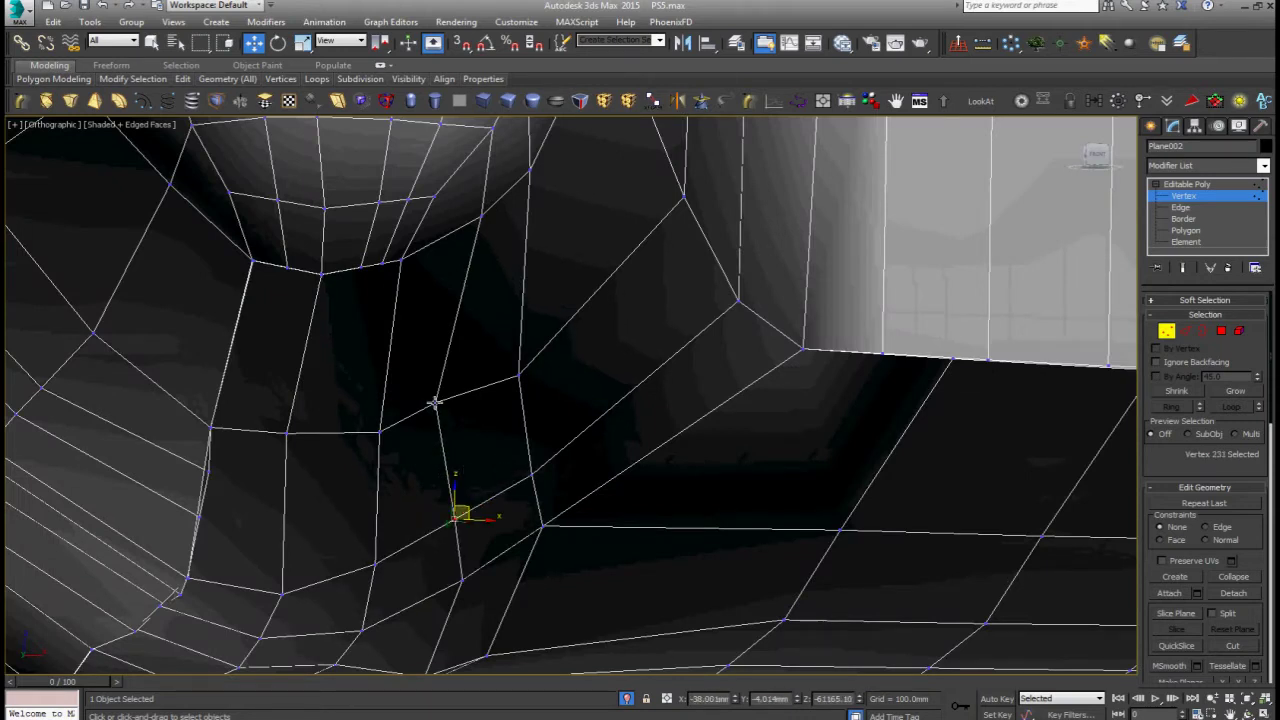
{"action": "mouse_move", "coordinate": [452, 391]}
{"action": "left_mouse_down"}
{"action": "mouse_move", "coordinate": [466, 403]}
{"action": "mouse_move", "coordinate": [454, 405]}
{"action": "left_mouse_up"}
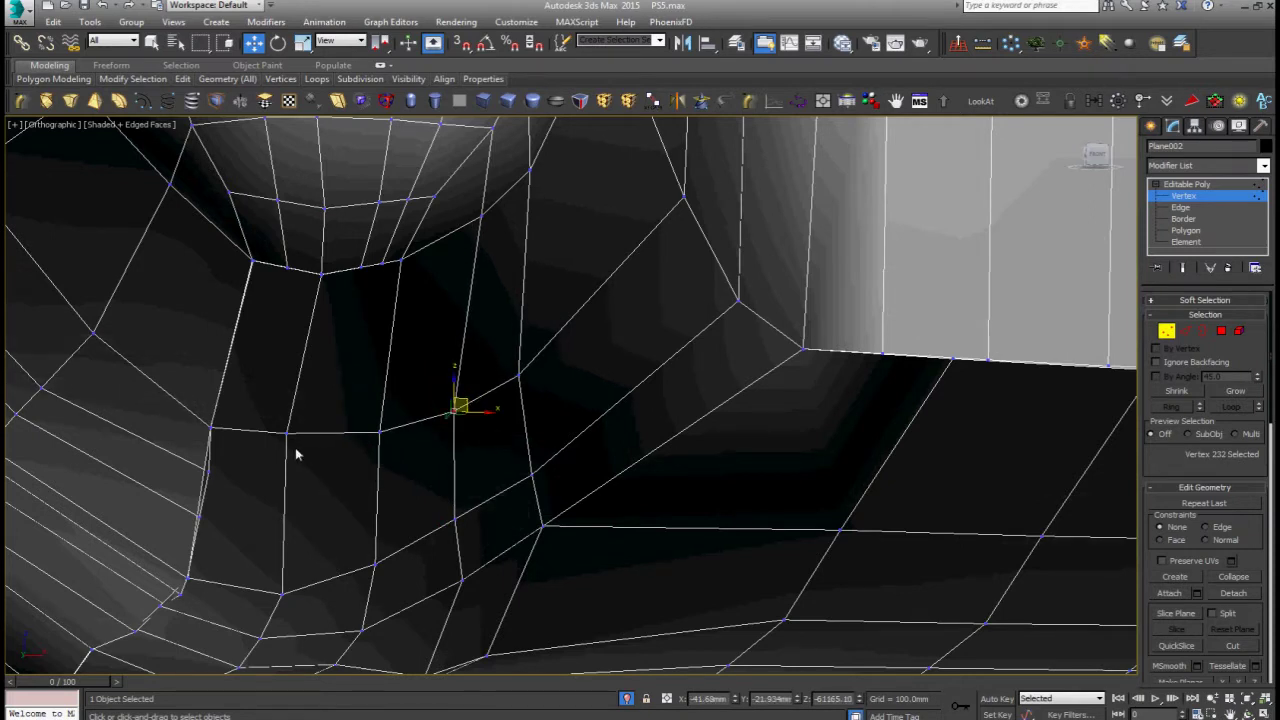
{"action": "scroll", "coordinate": [296, 455], "scroll_direction": "up", "scroll_amount": 3}
{"action": "scroll", "coordinate": [333, 455], "scroll_direction": "up", "scroll_amount": 3}
{"action": "left_click_drag", "start_coordinate": [325, 454], "coordinate": [320, 448]}
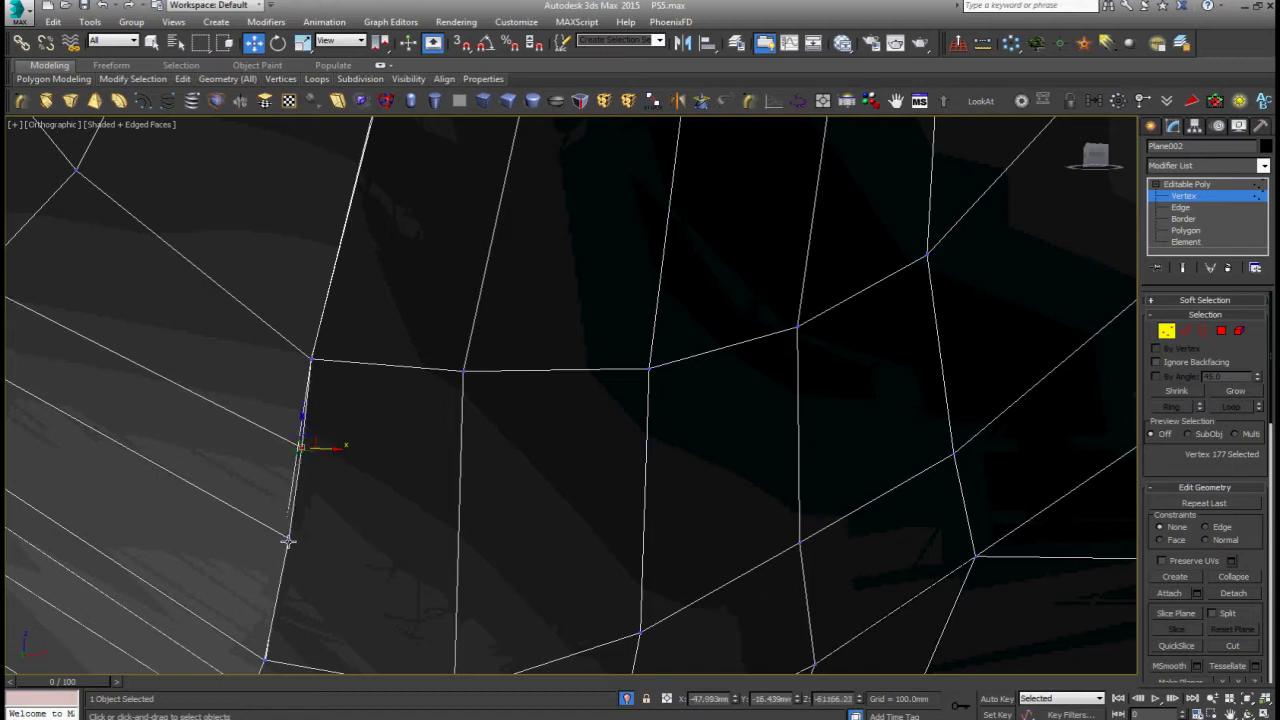
{"action": "left_click_drag", "start_coordinate": [325, 495], "coordinate": [318, 495]}
{"action": "scroll", "coordinate": [318, 495], "scroll_direction": "down", "scroll_amount": 5}
{"action": "scroll", "coordinate": [310, 450], "scroll_direction": "up", "scroll_amount": 3}
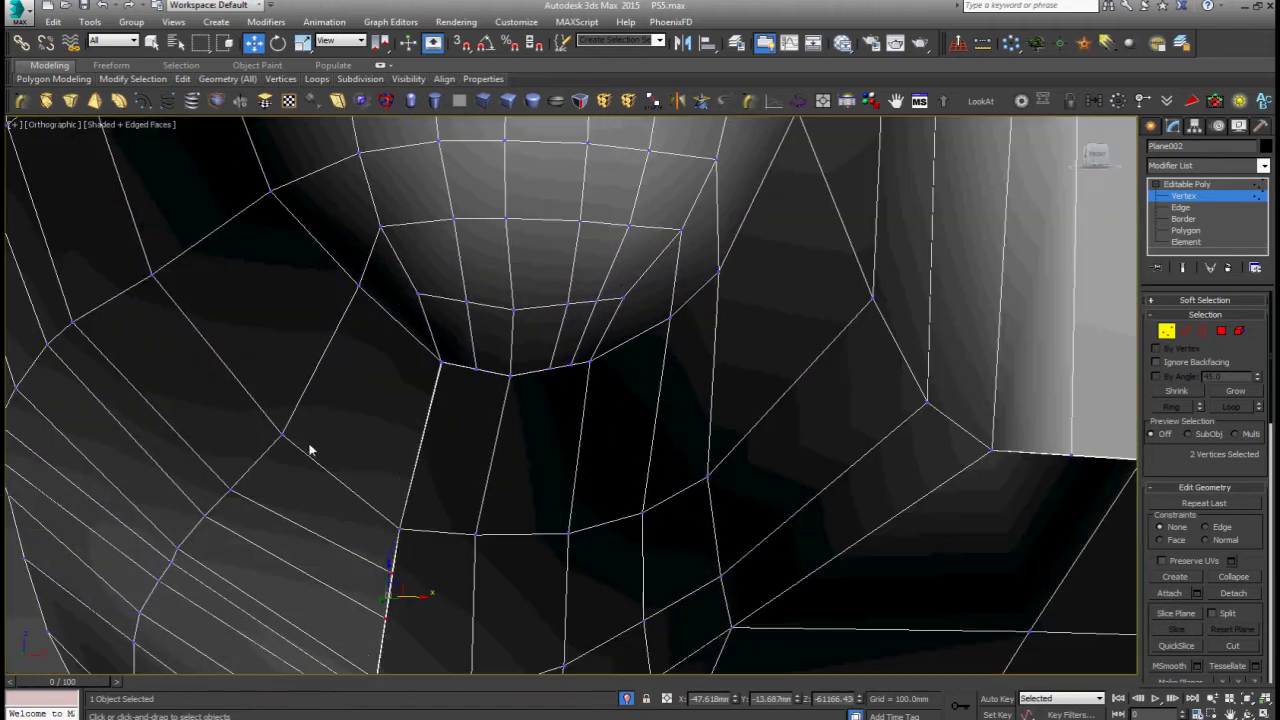
Step: Raise underside vertices to straighten edges and slide a vertex beside the grip bulge down its edge
{"action": "left_click_drag", "start_coordinate": [297, 424], "coordinate": [288, 411]}
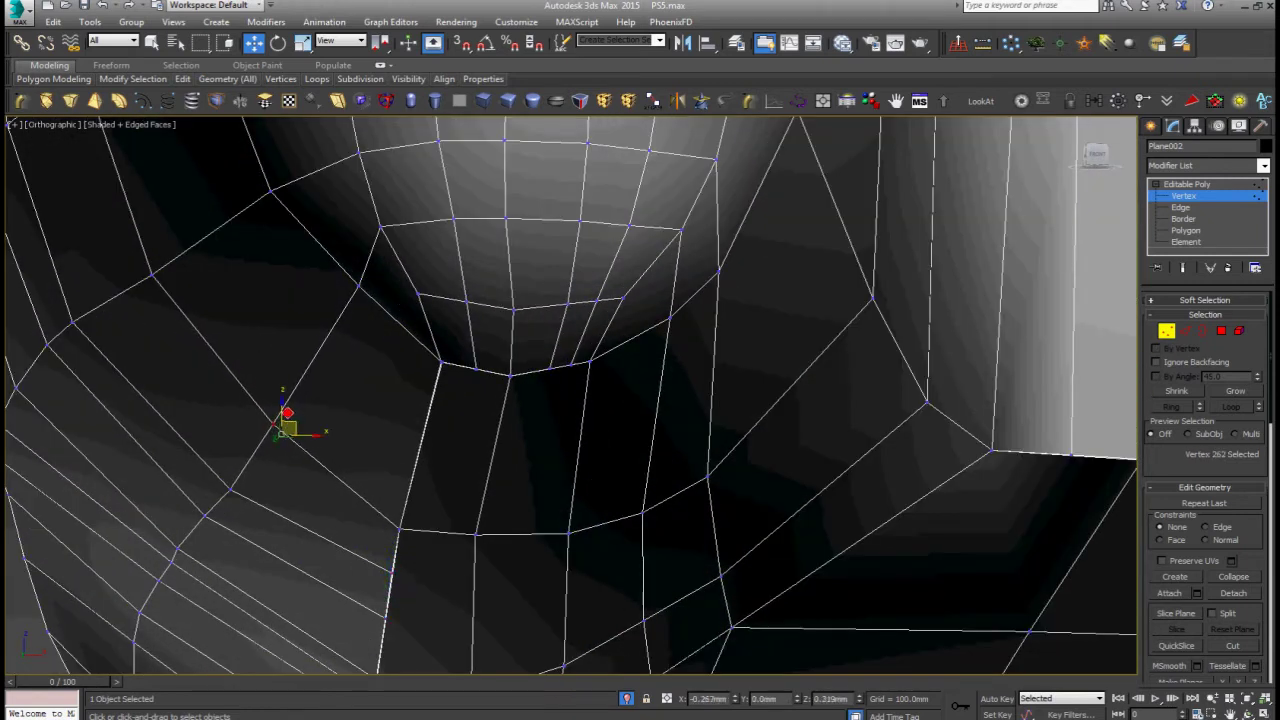
{"action": "middle_click_drag", "start_coordinate": [286, 412], "coordinate": [365, 408], "text": "alt"}
{"action": "left_click_drag", "start_coordinate": [362, 402], "coordinate": [366, 387]}
{"action": "scroll", "coordinate": [366, 388], "scroll_direction": "down", "scroll_amount": 3}
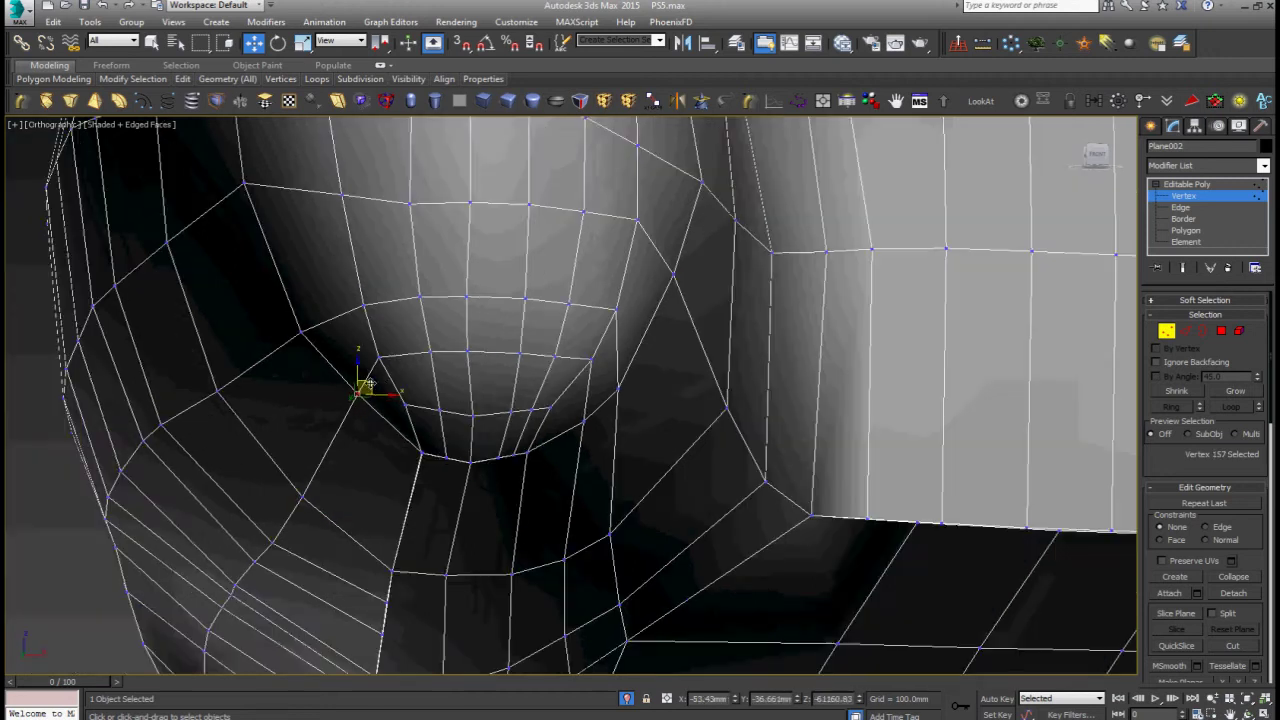
{"action": "middle_click_drag", "start_coordinate": [557, 420], "coordinate": [533, 365], "text": "alt"}
{"action": "scroll", "coordinate": [533, 365], "scroll_direction": "up", "scroll_amount": 2}
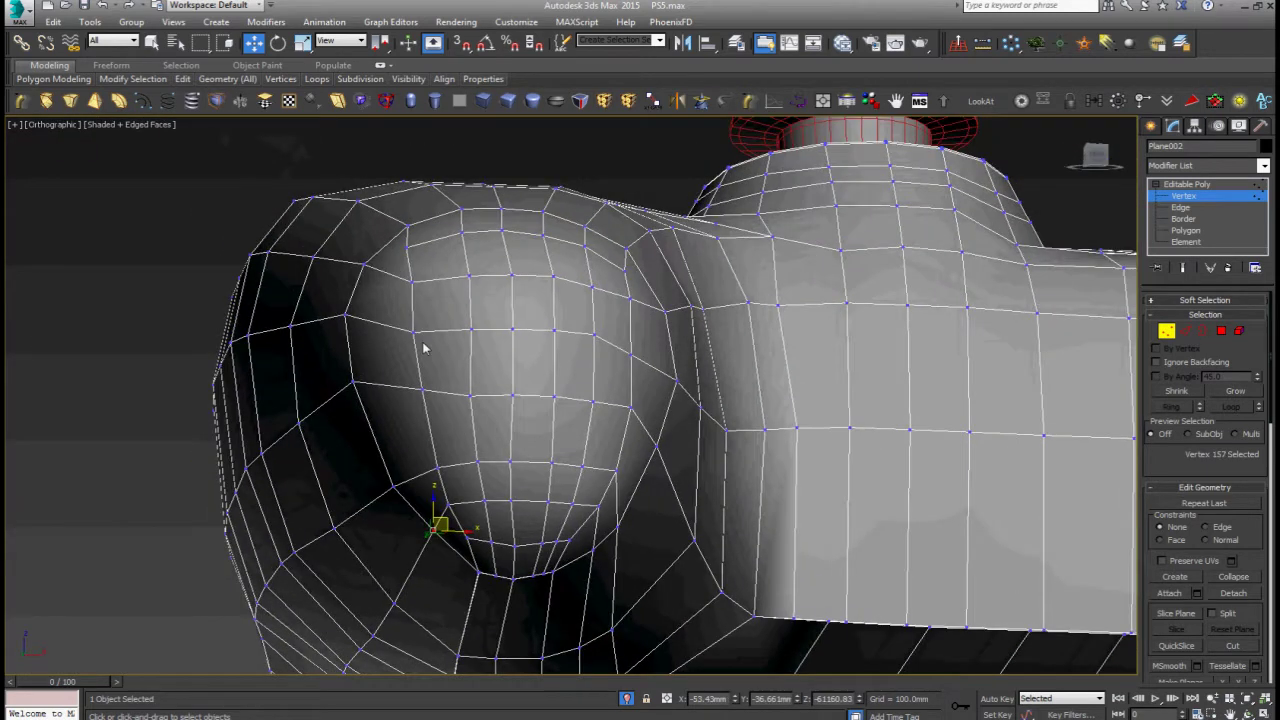
{"action": "scroll", "coordinate": [443, 403], "scroll_direction": "up", "scroll_amount": 2}
{"action": "scroll", "coordinate": [418, 401], "scroll_direction": "up", "scroll_amount": 3}
{"action": "left_click", "coordinate": [294, 357]}
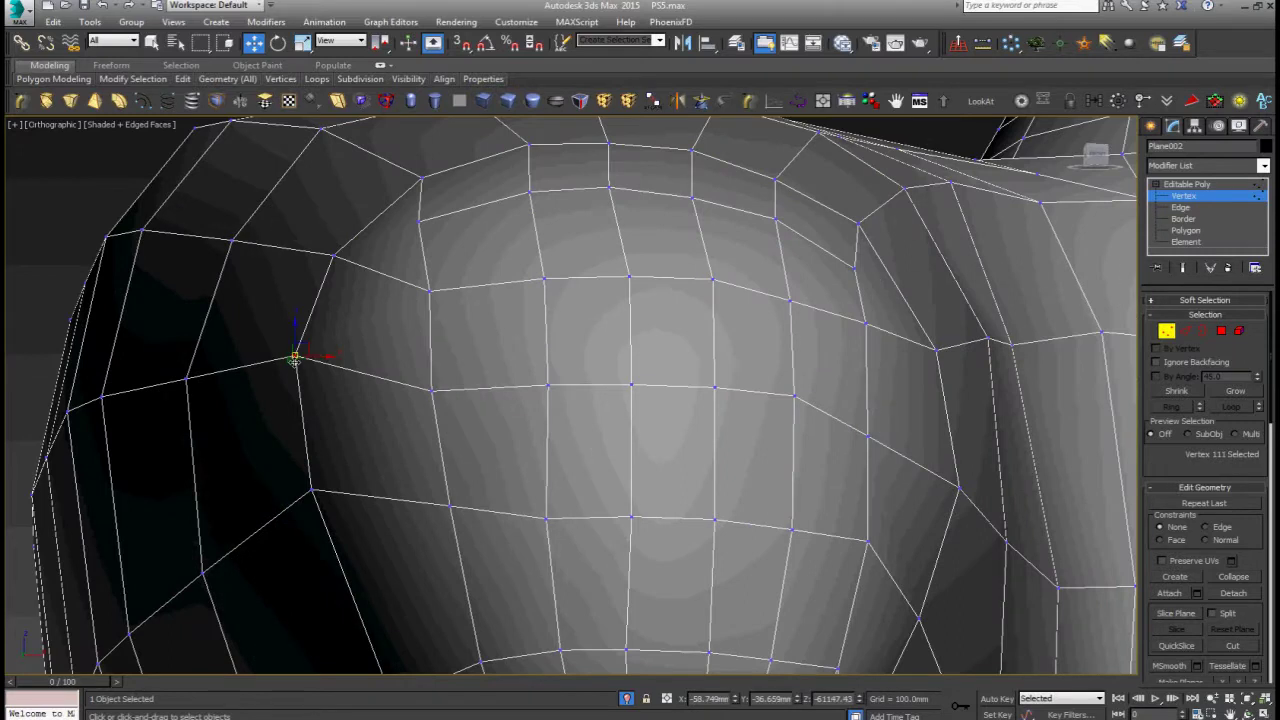
{"action": "left_click_drag", "start_coordinate": [306, 348], "coordinate": [306, 371]}
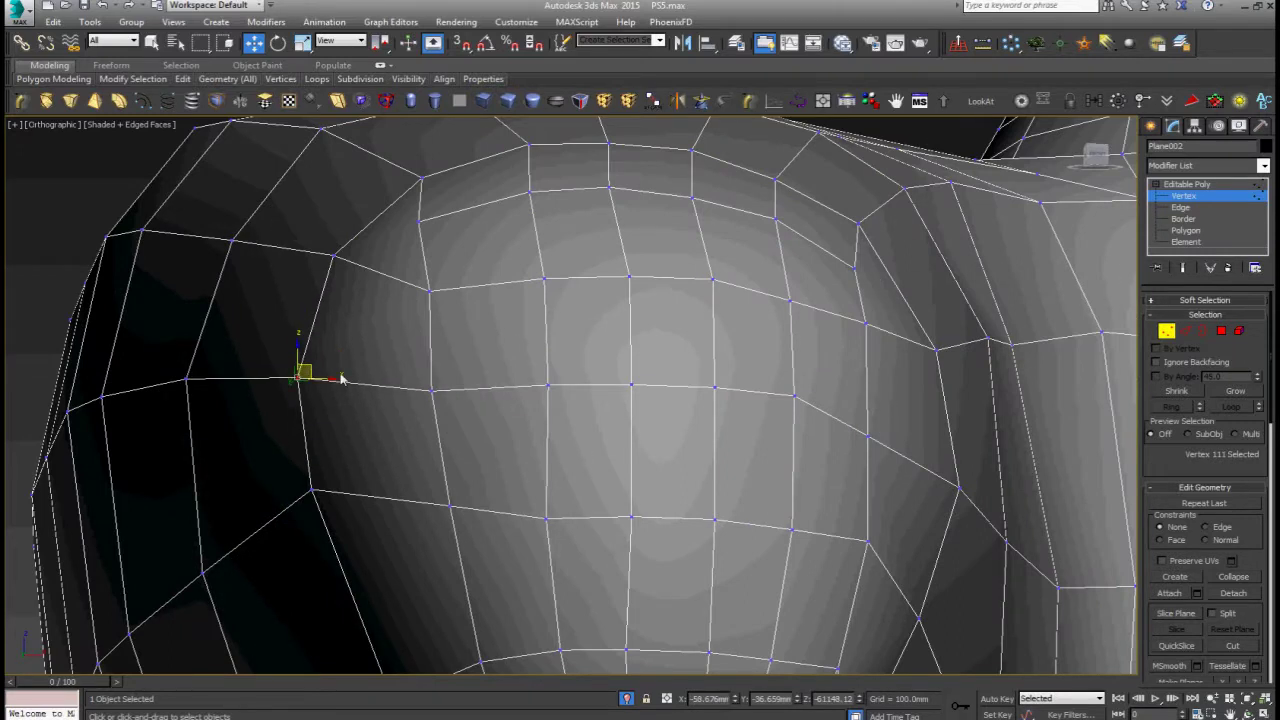
Step: Check the grip's silhouette and return from Vertex level to the whole object
{"action": "middle_click_drag", "start_coordinate": [341, 378], "coordinate": [390, 424], "text": "alt"}
{"action": "scroll", "coordinate": [534, 443], "scroll_direction": "down", "scroll_amount": 3}
{"action": "scroll", "coordinate": [466, 423], "scroll_direction": "down", "scroll_amount": 2}
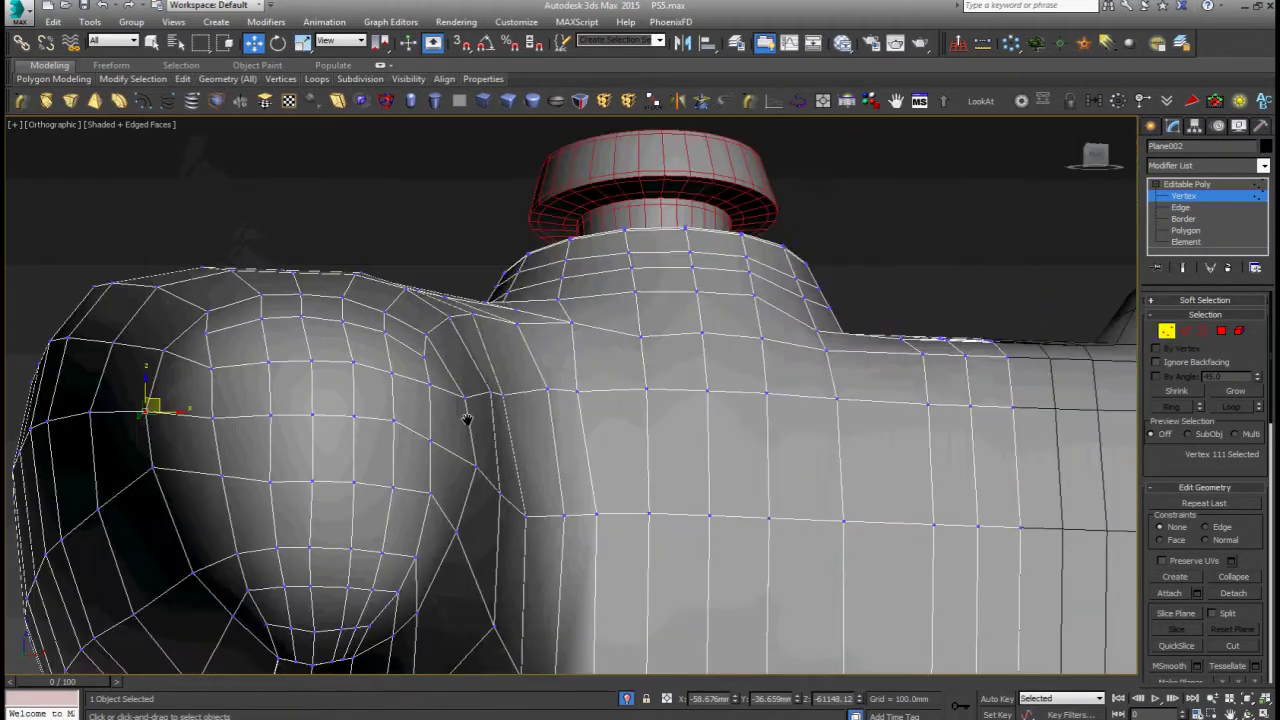
{"action": "scroll", "coordinate": [429, 414], "scroll_direction": "down", "scroll_amount": 2}
{"action": "scroll", "coordinate": [634, 436], "scroll_direction": "down", "scroll_amount": 1}
{"action": "middle_click_drag", "start_coordinate": [634, 436], "coordinate": [517, 421]}
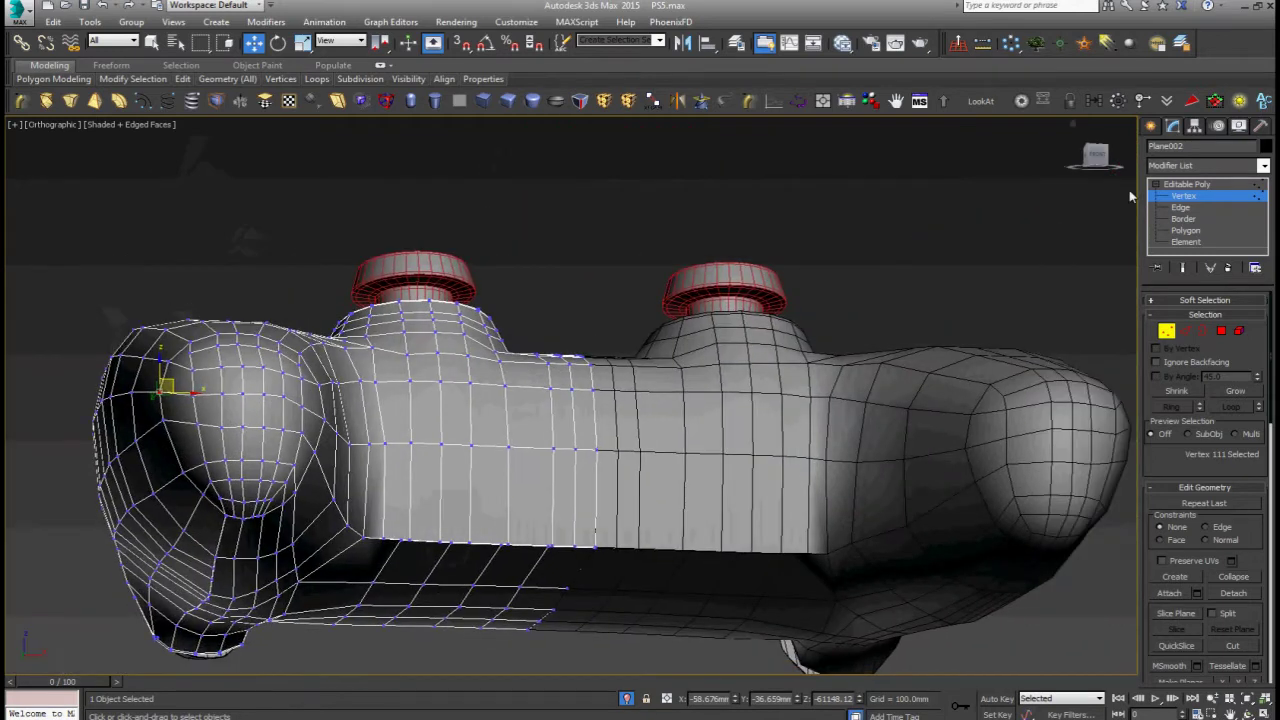
{"action": "left_click", "coordinate": [1200, 185]}
{"action": "scroll", "coordinate": [714, 443], "scroll_direction": "up", "scroll_amount": 2}
Step: Select the lower middle face button, then the small oval button
{"action": "scroll", "coordinate": [524, 385], "scroll_direction": "up", "scroll_amount": 4}
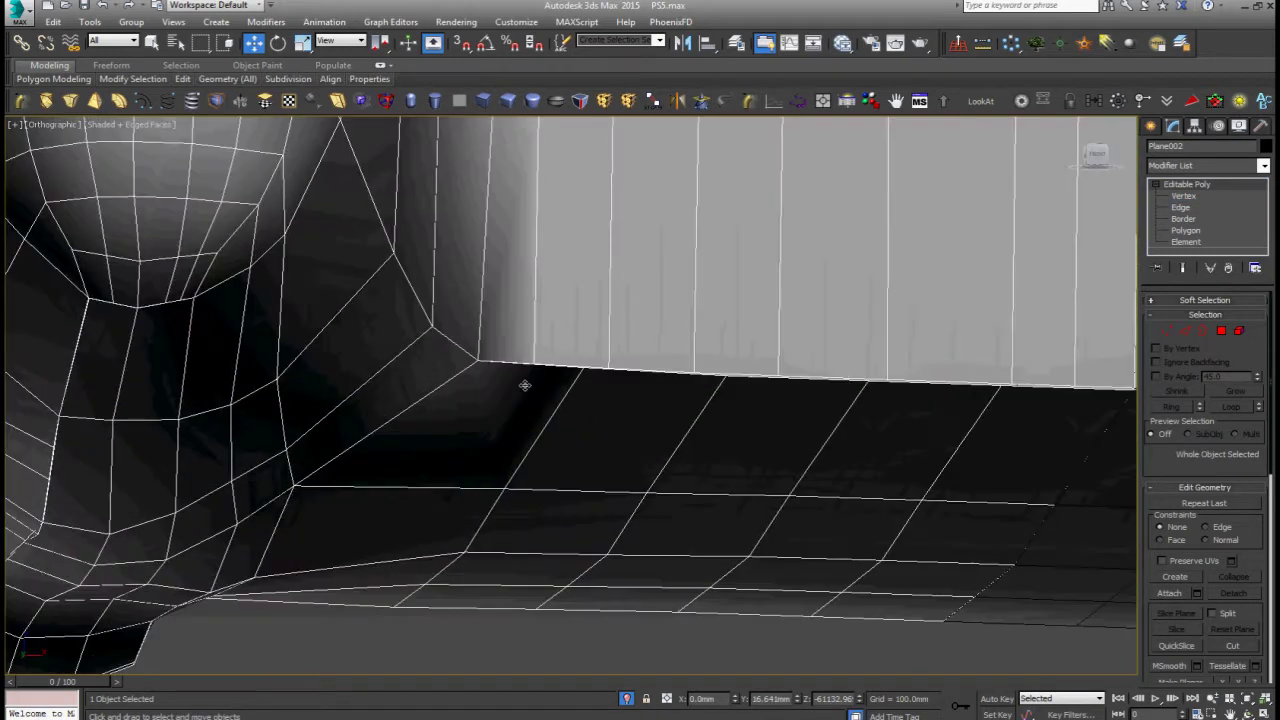
{"action": "scroll", "coordinate": [524, 385], "scroll_direction": "up", "scroll_amount": 3}
{"action": "scroll", "coordinate": [538, 367], "scroll_direction": "down", "scroll_amount": 4}
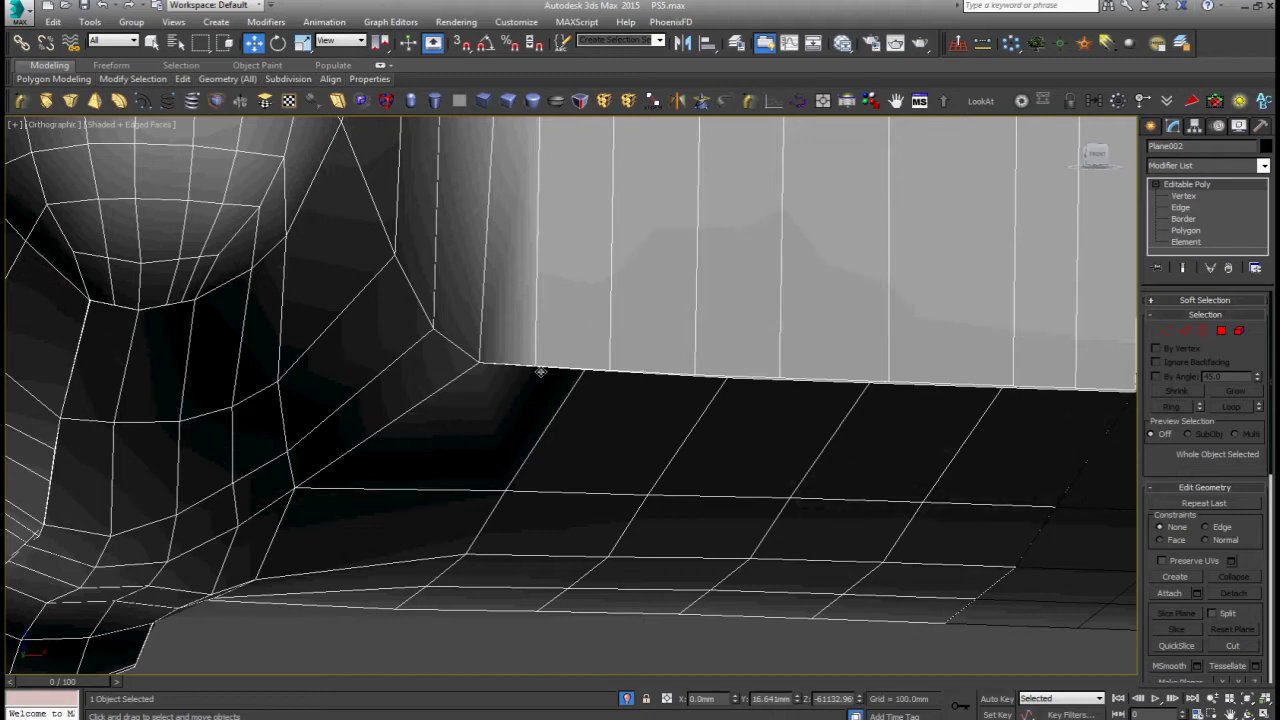
{"action": "scroll", "coordinate": [540, 372], "scroll_direction": "down", "scroll_amount": 3}
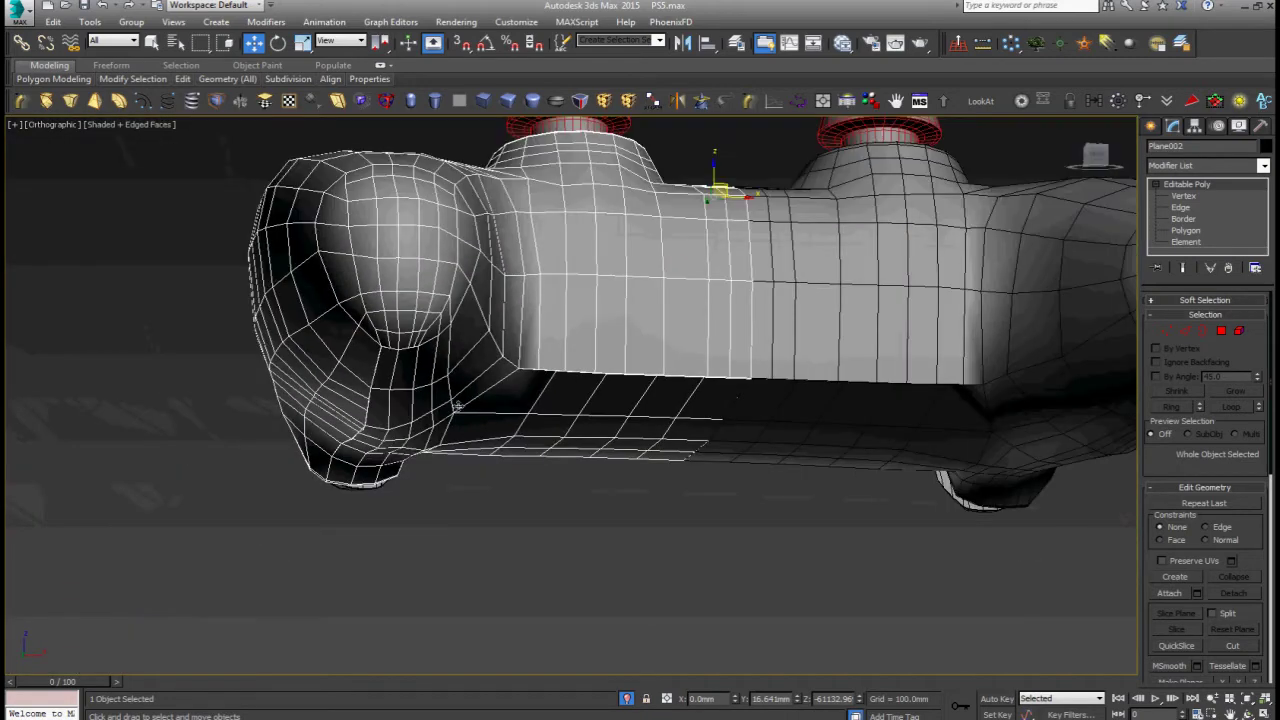
{"action": "middle_click_drag", "start_coordinate": [457, 405], "coordinate": [505, 362], "text": "alt"}
{"action": "scroll", "coordinate": [505, 362], "scroll_direction": "up", "scroll_amount": 5}
{"action": "left_click", "coordinate": [505, 362]}
{"action": "scroll", "coordinate": [512, 361], "scroll_direction": "up", "scroll_amount": 4}
{"action": "scroll", "coordinate": [515, 360], "scroll_direction": "down", "scroll_amount": 1}
{"action": "scroll", "coordinate": [519, 360], "scroll_direction": "down", "scroll_amount": 2}
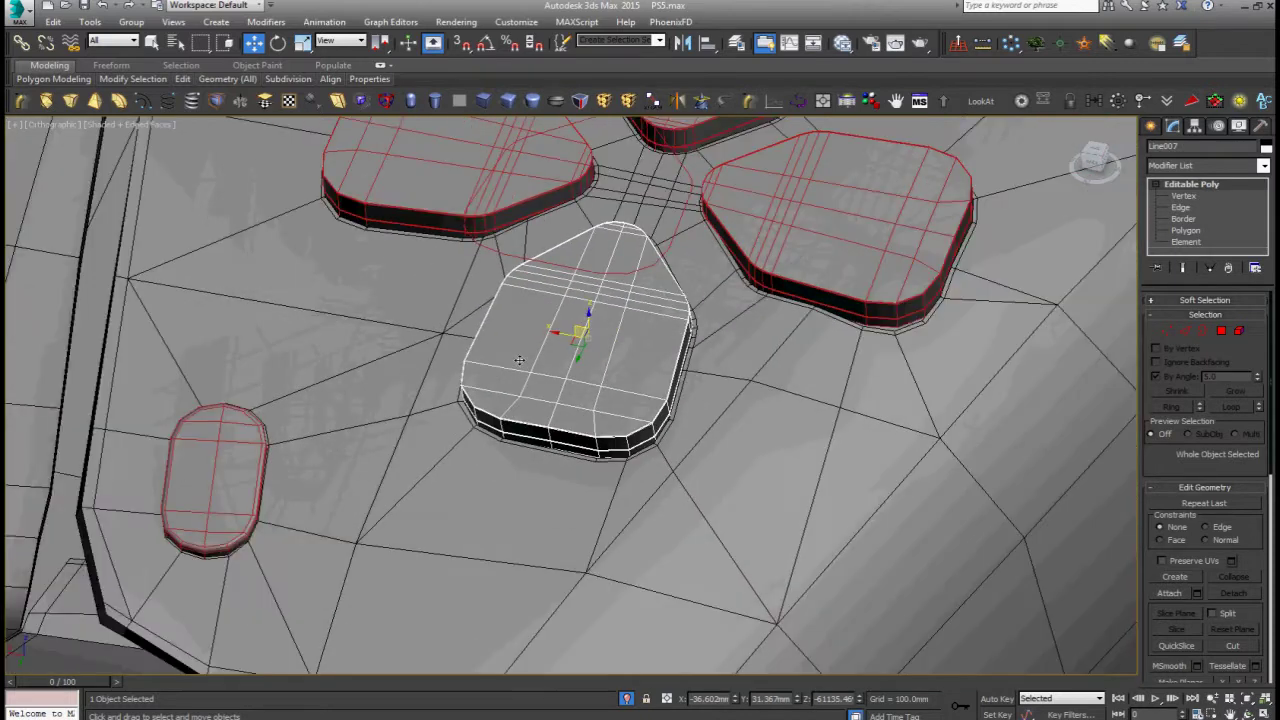
{"action": "scroll", "coordinate": [519, 360], "scroll_direction": "down", "scroll_amount": 2}
{"action": "middle_click_drag", "start_coordinate": [400, 360], "coordinate": [666, 357]}
{"action": "scroll", "coordinate": [620, 370], "scroll_direction": "up", "scroll_amount": 3}
{"action": "left_click", "coordinate": [594, 380]}
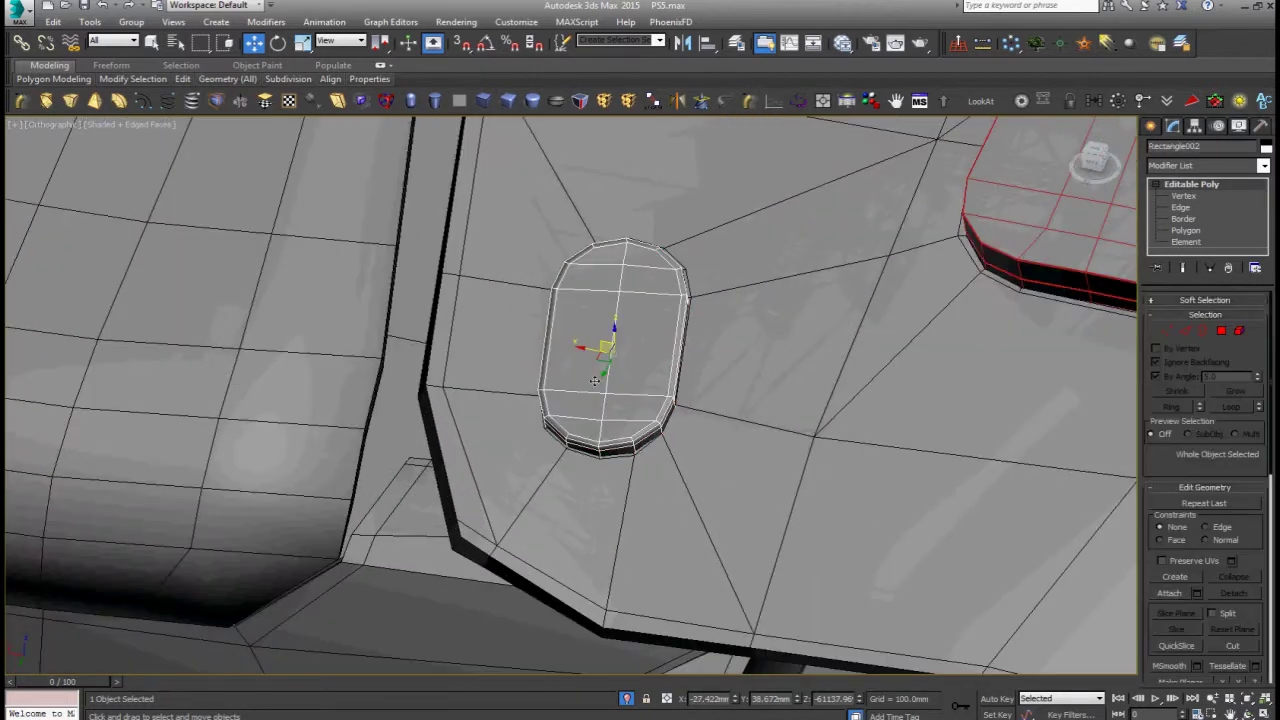
Step: Switch to Top view, angle the view, and select the bottom D-pad button
{"action": "key", "text": "t"}
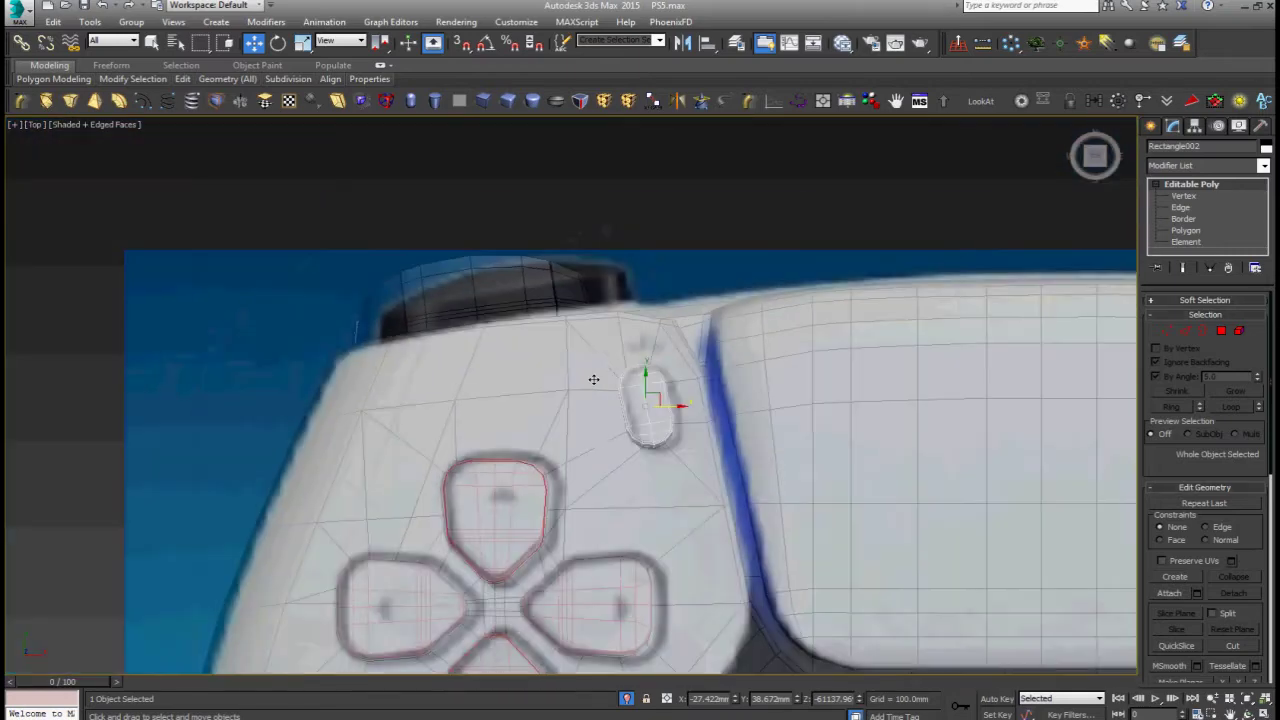
{"action": "scroll", "coordinate": [594, 380], "scroll_direction": "down", "scroll_amount": 2}
{"action": "scroll", "coordinate": [594, 380], "scroll_direction": "up", "scroll_amount": 3}
{"action": "scroll", "coordinate": [594, 380], "scroll_direction": "up", "scroll_amount": 2}
{"action": "mouse_move", "coordinate": [594, 380]}
{"action": "middle_mouse_down", "text": "alt"}
{"action": "mouse_move", "coordinate": [633, 392]}
{"action": "mouse_move", "coordinate": [660, 380]}
{"action": "mouse_move", "coordinate": [705, 410]}
{"action": "middle_mouse_up", "text": "alt"}
{"action": "scroll", "coordinate": [633, 392], "scroll_direction": "down", "scroll_amount": 4}
{"action": "scroll", "coordinate": [660, 380], "scroll_direction": "up", "scroll_amount": 4}
{"action": "left_click", "coordinate": [690, 400]}
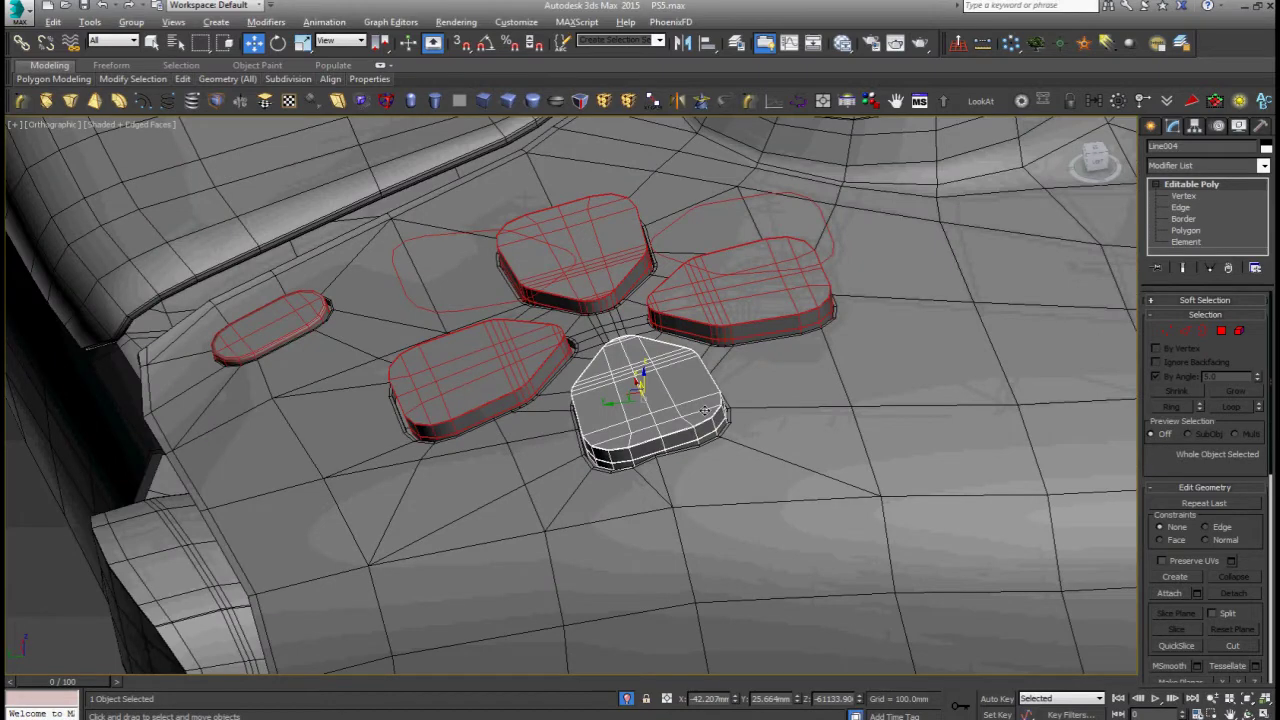
Step: Select the touchpad object (Object001) and orbit toward the controller's front
{"action": "scroll", "coordinate": [705, 410], "scroll_direction": "down", "scroll_amount": 1}
{"action": "scroll", "coordinate": [705, 412], "scroll_direction": "up", "scroll_amount": 3}
{"action": "scroll", "coordinate": [704, 420], "scroll_direction": "up", "scroll_amount": 3}
{"action": "scroll", "coordinate": [702, 453], "scroll_direction": "down", "scroll_amount": 3}
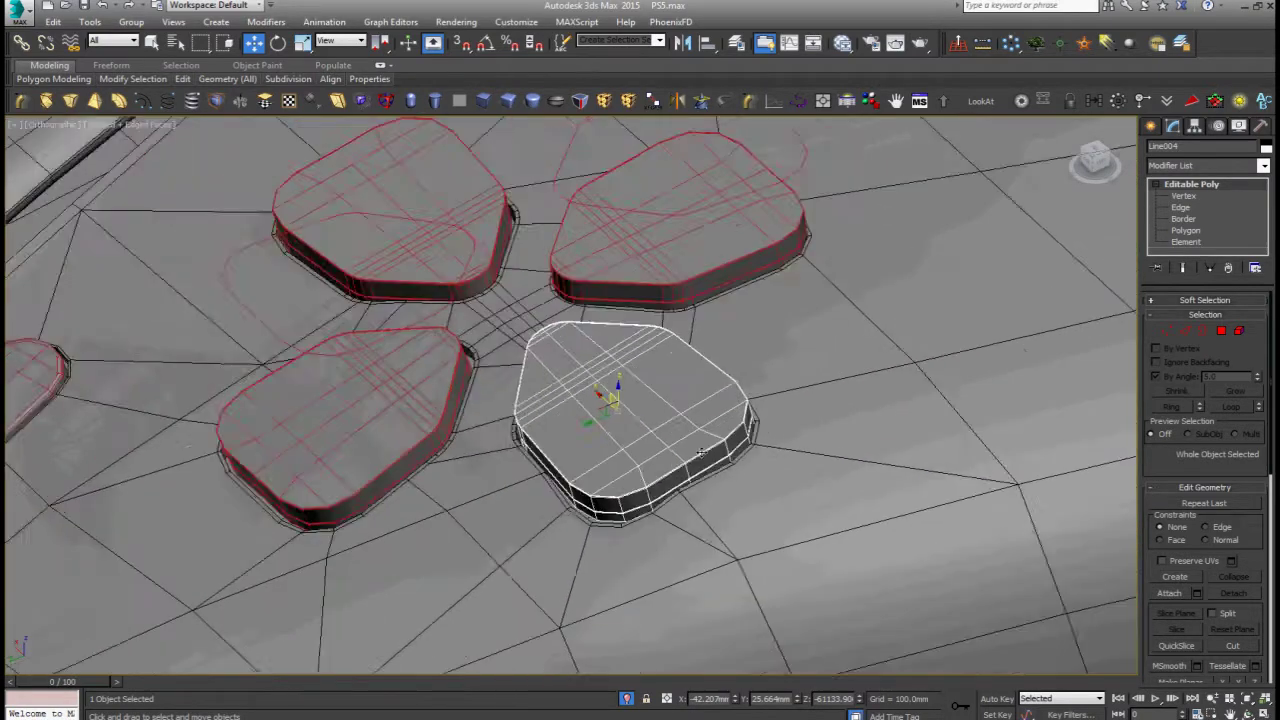
{"action": "scroll", "coordinate": [702, 453], "scroll_direction": "down", "scroll_amount": 2}
{"action": "middle_click_drag", "start_coordinate": [702, 453], "coordinate": [761, 336]}
{"action": "scroll", "coordinate": [716, 461], "scroll_direction": "down", "scroll_amount": 3}
{"action": "middle_click_drag", "start_coordinate": [574, 449], "coordinate": [560, 430], "text": "alt"}
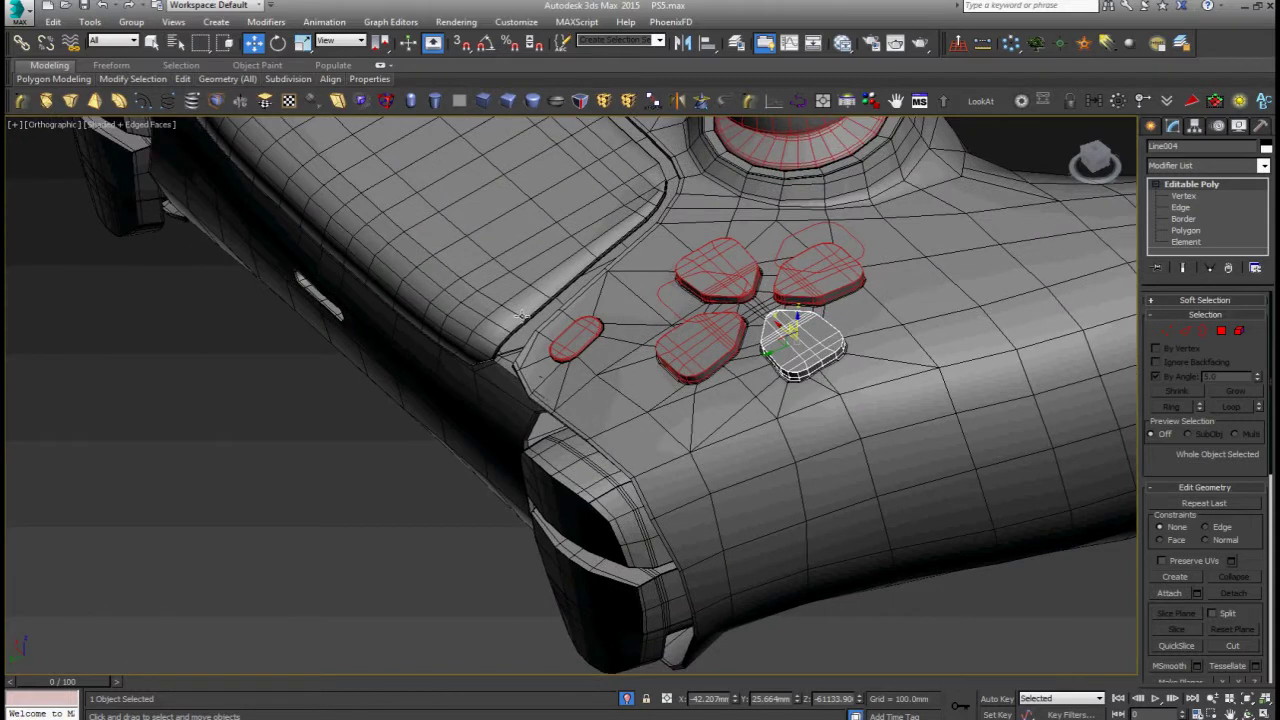
{"action": "left_click", "coordinate": [430, 130]}
{"action": "mouse_move", "coordinate": [430, 130]}
{"action": "middle_mouse_down", "text": "alt"}
{"action": "mouse_move", "coordinate": [591, 379]}
{"action": "mouse_move", "coordinate": [623, 369]}
{"action": "middle_mouse_up", "text": "alt"}
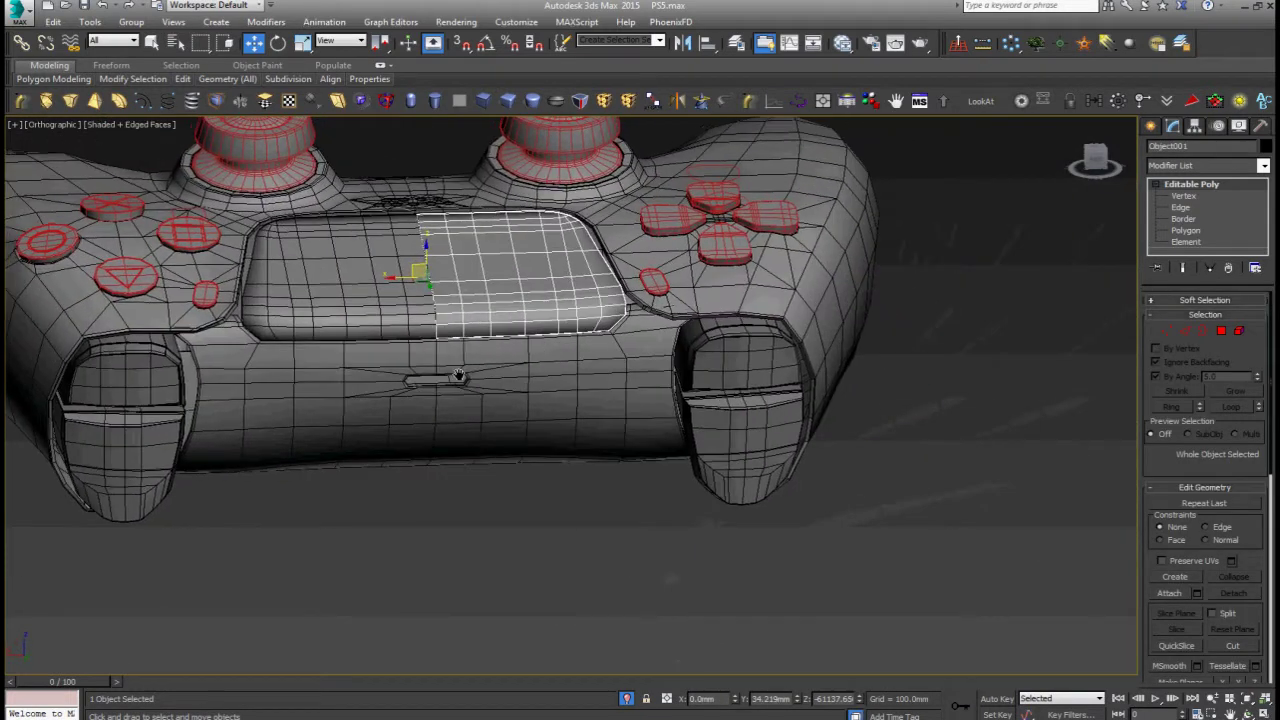
Step: Set the viewport to Back view with the touchpad centred
{"action": "scroll", "coordinate": [523, 374], "scroll_direction": "up", "scroll_amount": 4}
{"action": "scroll", "coordinate": [529, 375], "scroll_direction": "up", "scroll_amount": 2}
{"action": "middle_click_drag", "start_coordinate": [529, 375], "coordinate": [518, 379], "text": "alt"}
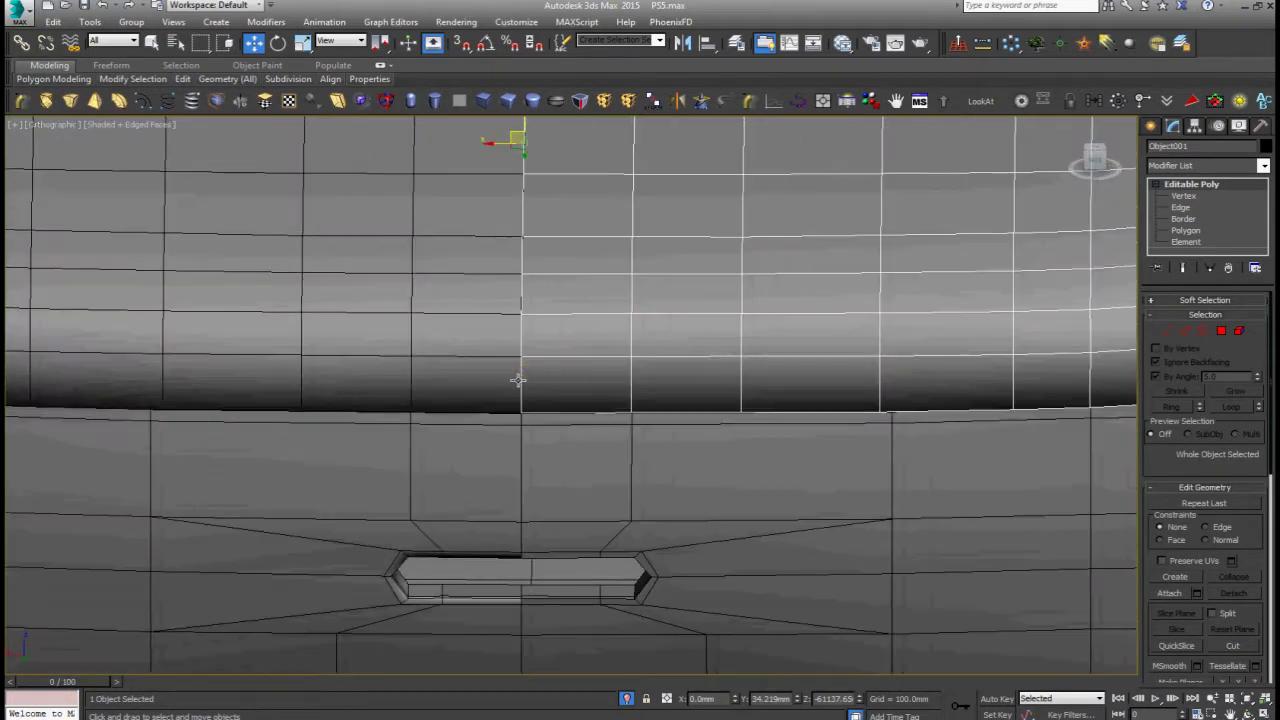
{"action": "key", "text": "f"}
{"action": "scroll", "coordinate": [518, 379], "scroll_direction": "down", "scroll_amount": 3}
{"action": "scroll", "coordinate": [518, 379], "scroll_direction": "down", "scroll_amount": 2}
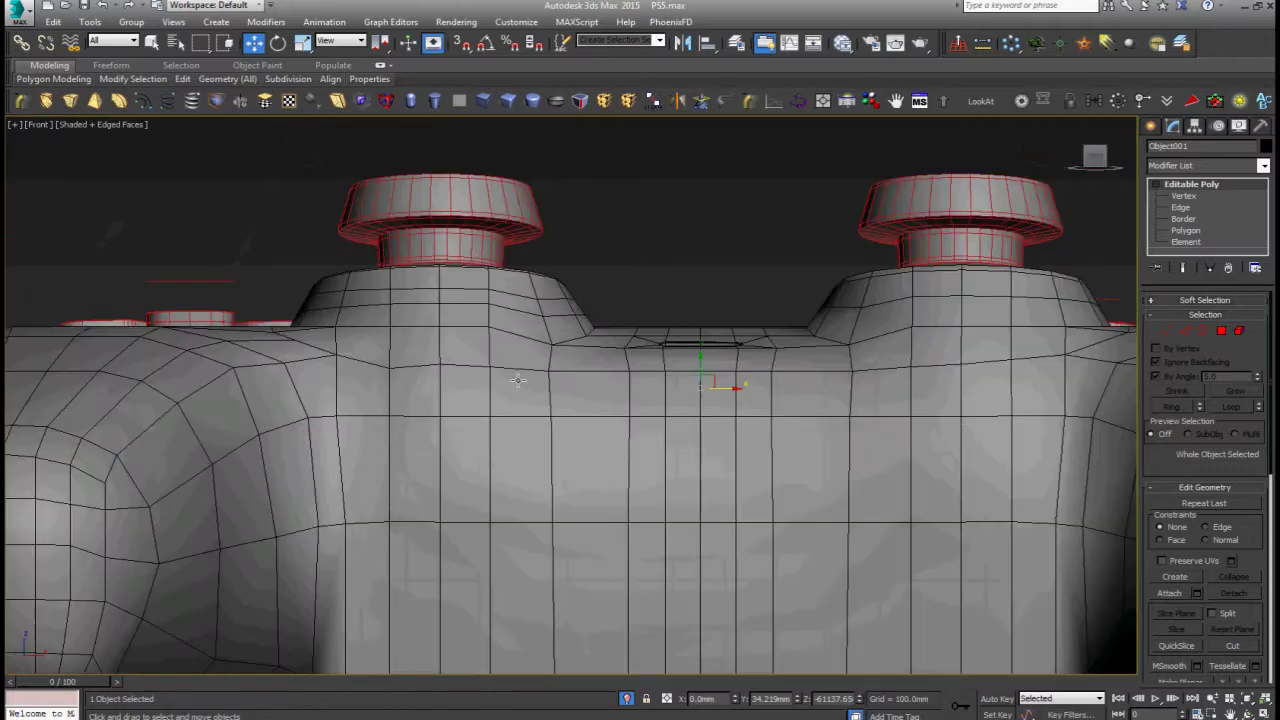
{"action": "key", "text": "v"}
{"action": "key", "text": "k"}
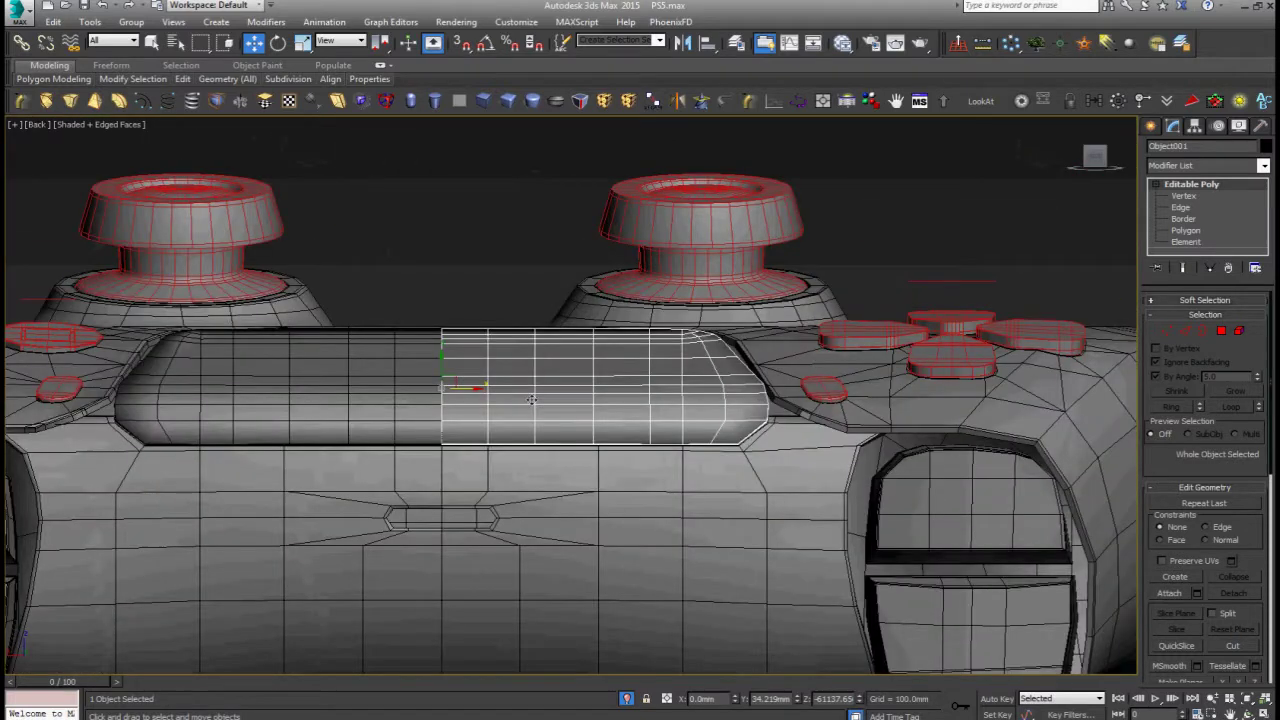
{"action": "middle_click_drag", "start_coordinate": [488, 432], "coordinate": [691, 424]}
Step: Delete the touchpad's left half, add a flipped Symmetry modifier, and convert to Editable Poly
{"action": "key", "text": "ctrl+z"}
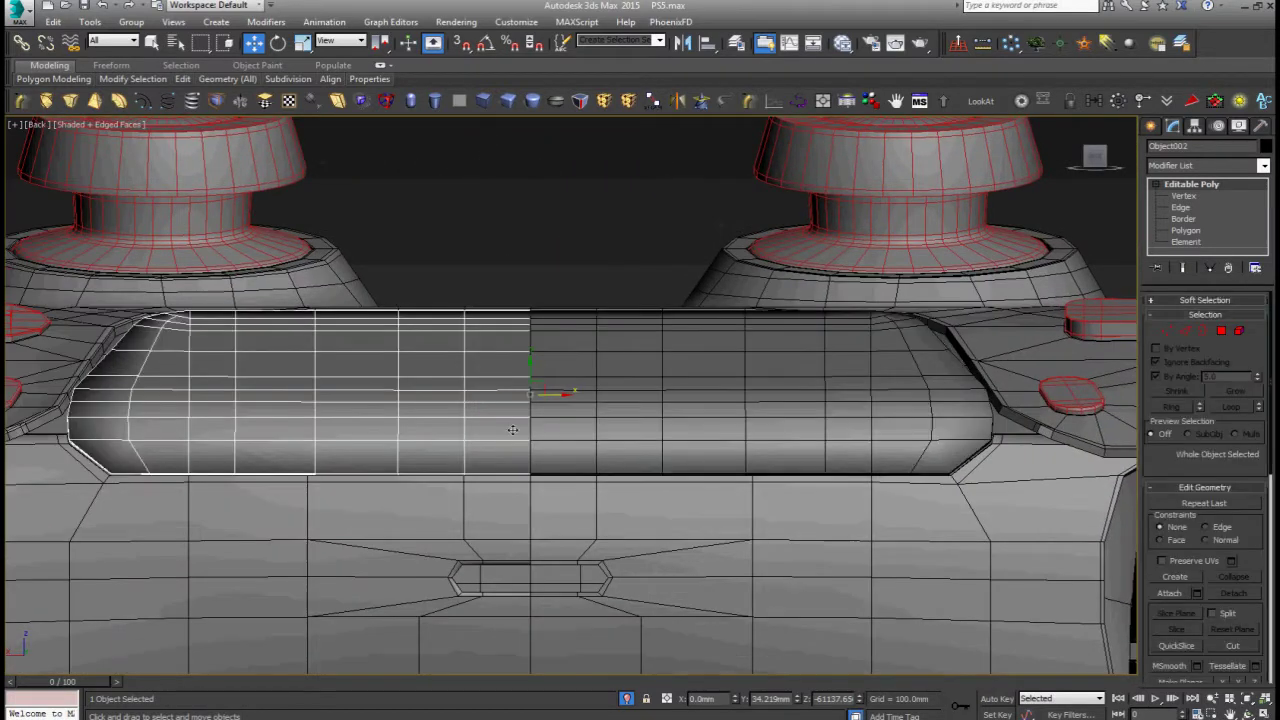
{"action": "key", "text": "ctrl+z"}
{"action": "key", "text": "ctrl+z"}
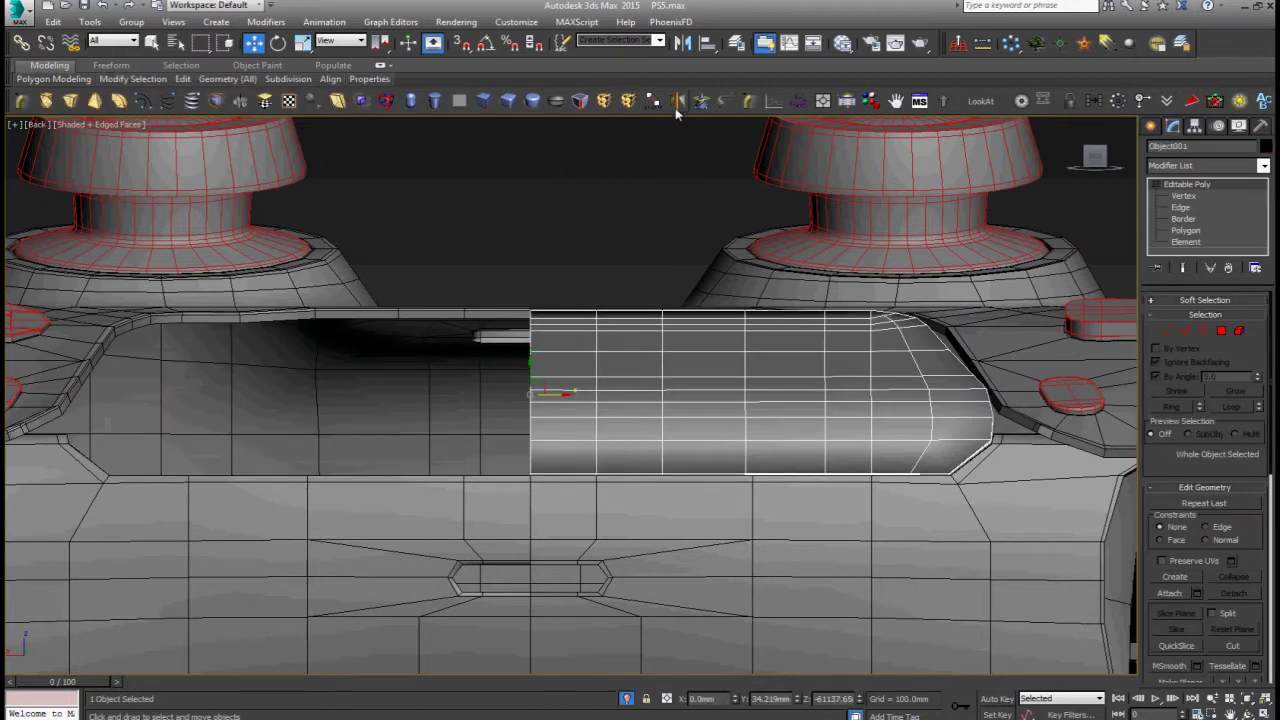
{"action": "left_click", "coordinate": [676, 104]}
{"action": "left_click", "coordinate": [1177, 342]}
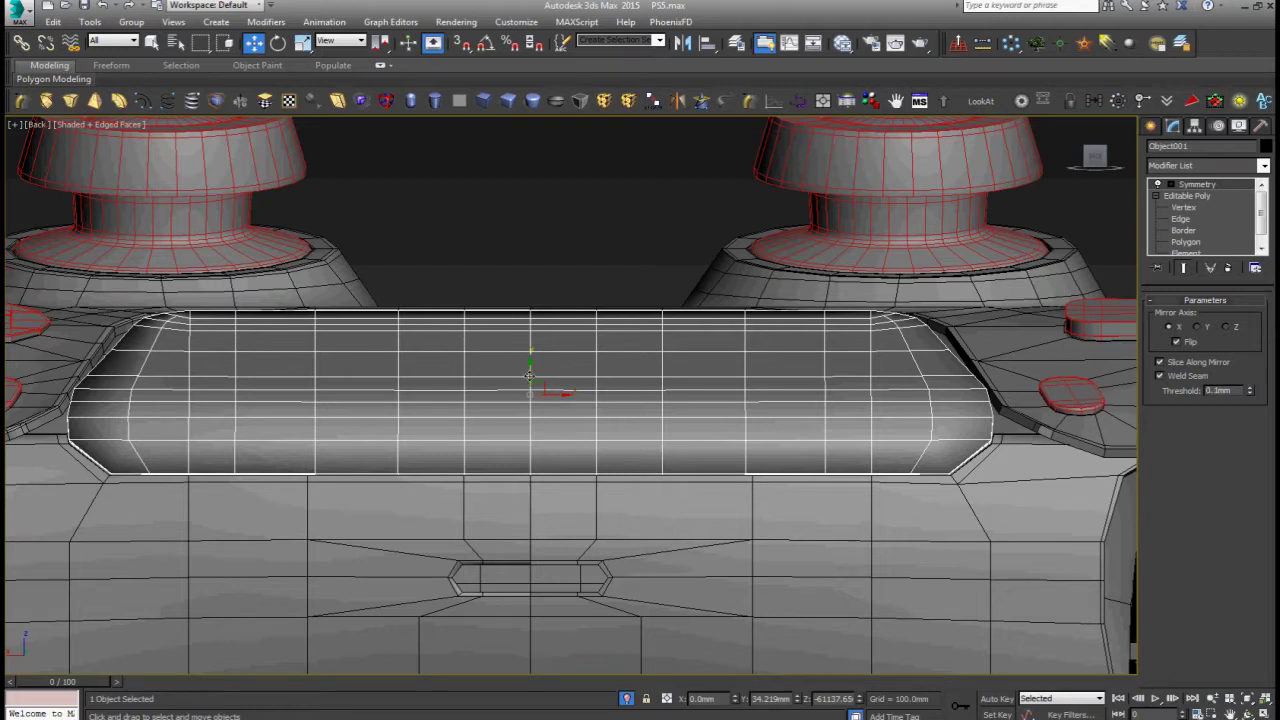
{"action": "middle_click_drag", "start_coordinate": [530, 376], "coordinate": [561, 331]}
{"action": "right_click", "coordinate": [561, 331]}
{"action": "mouse_move", "coordinate": [650, 476]}
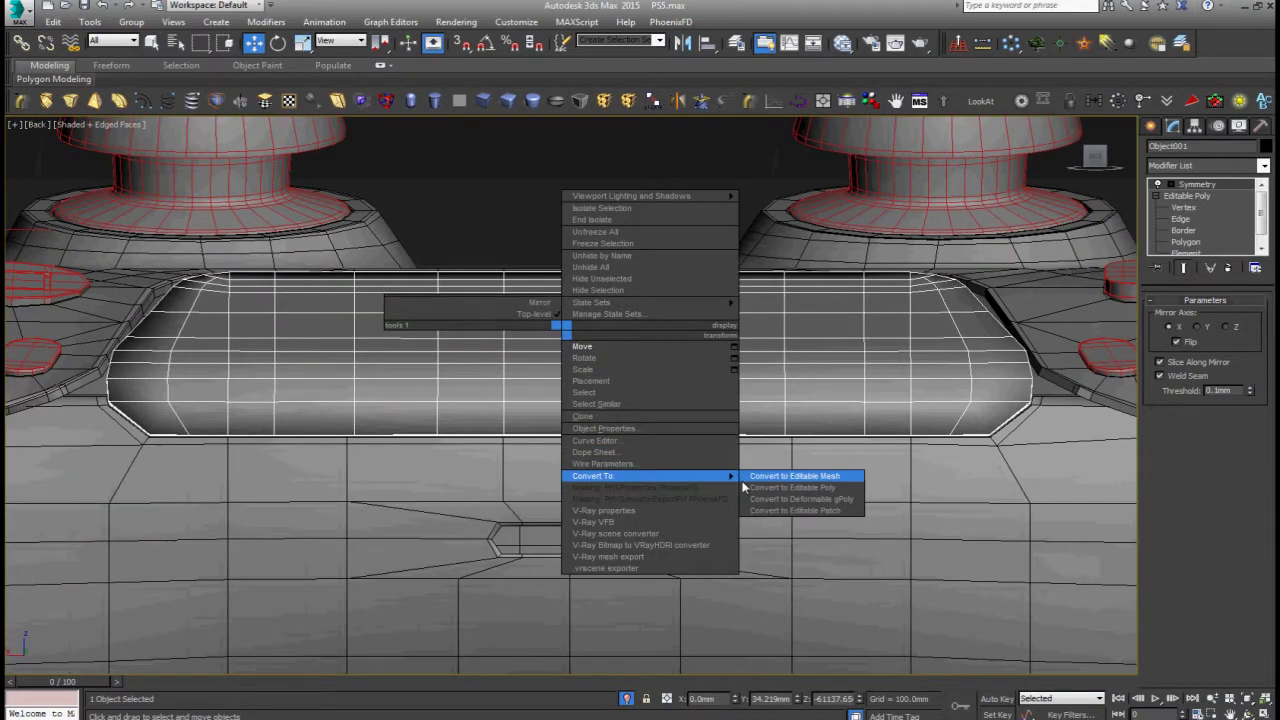
{"action": "left_click", "coordinate": [790, 487]}
Step: Select the right half of the controller body
{"action": "scroll", "coordinate": [650, 400], "scroll_direction": "down", "scroll_amount": 3}
{"action": "scroll", "coordinate": [610, 515], "scroll_direction": "up", "scroll_amount": 10}
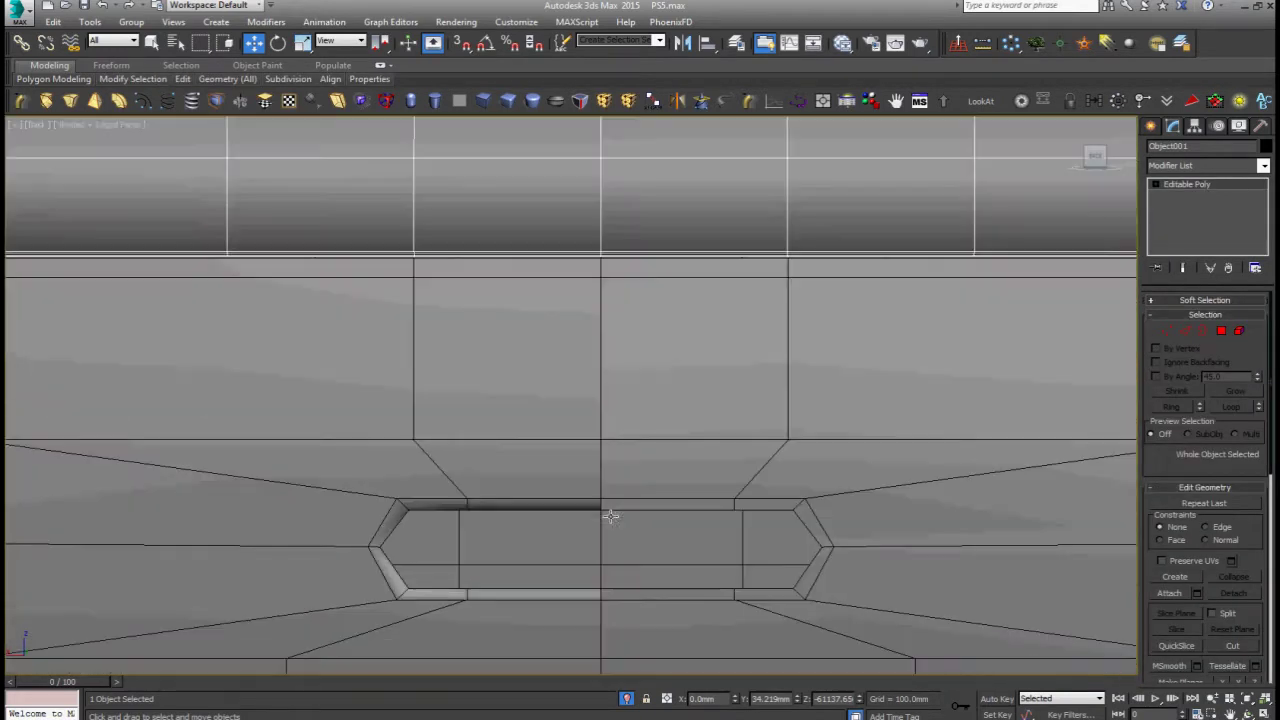
{"action": "scroll", "coordinate": [610, 515], "scroll_direction": "up", "scroll_amount": 3}
{"action": "left_click", "coordinate": [610, 515]}
{"action": "scroll", "coordinate": [605, 460], "scroll_direction": "down", "scroll_amount": 2}
{"action": "scroll", "coordinate": [601, 412], "scroll_direction": "up", "scroll_amount": 2}
Step: At Element level, give the body's right-half element smoothing group 30, then exit
{"action": "key", "text": "5"}
{"action": "left_click", "coordinate": [601, 412]}
{"action": "scroll", "coordinate": [1202, 325], "scroll_direction": "down", "scroll_amount": 5}
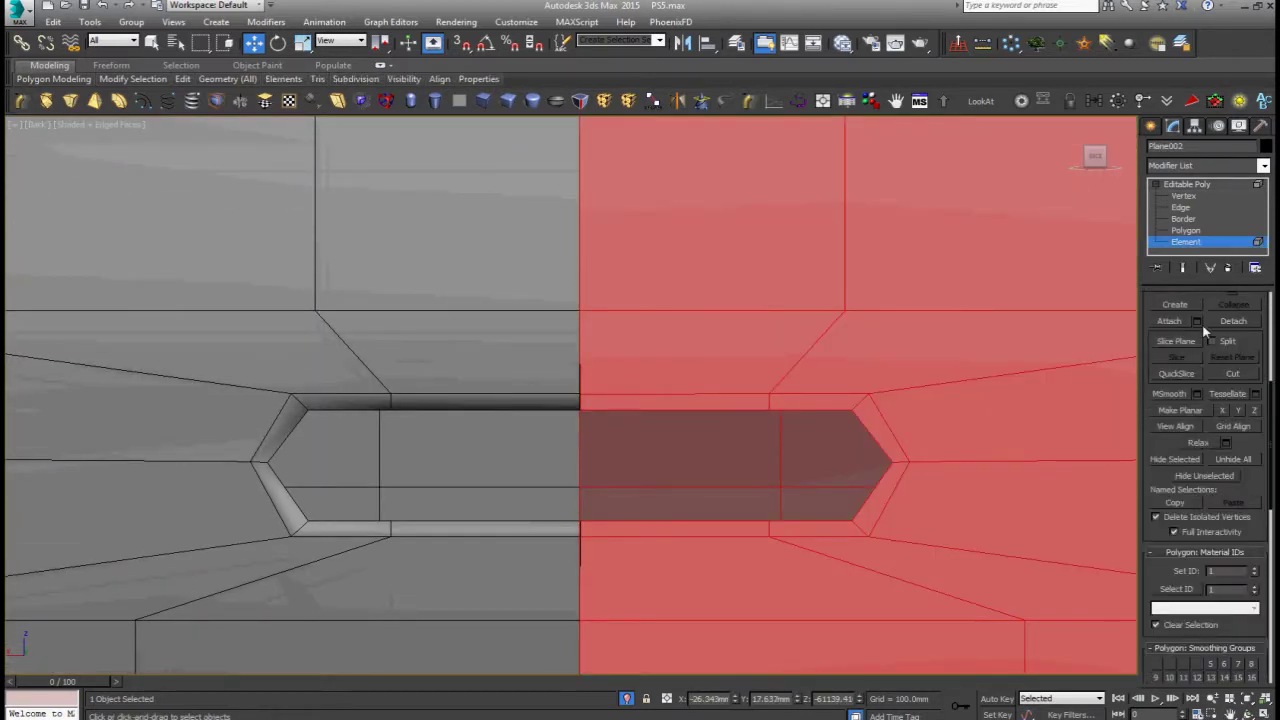
{"action": "scroll", "coordinate": [1204, 330], "scroll_direction": "down", "scroll_amount": 3}
{"action": "left_click", "coordinate": [1224, 618]}
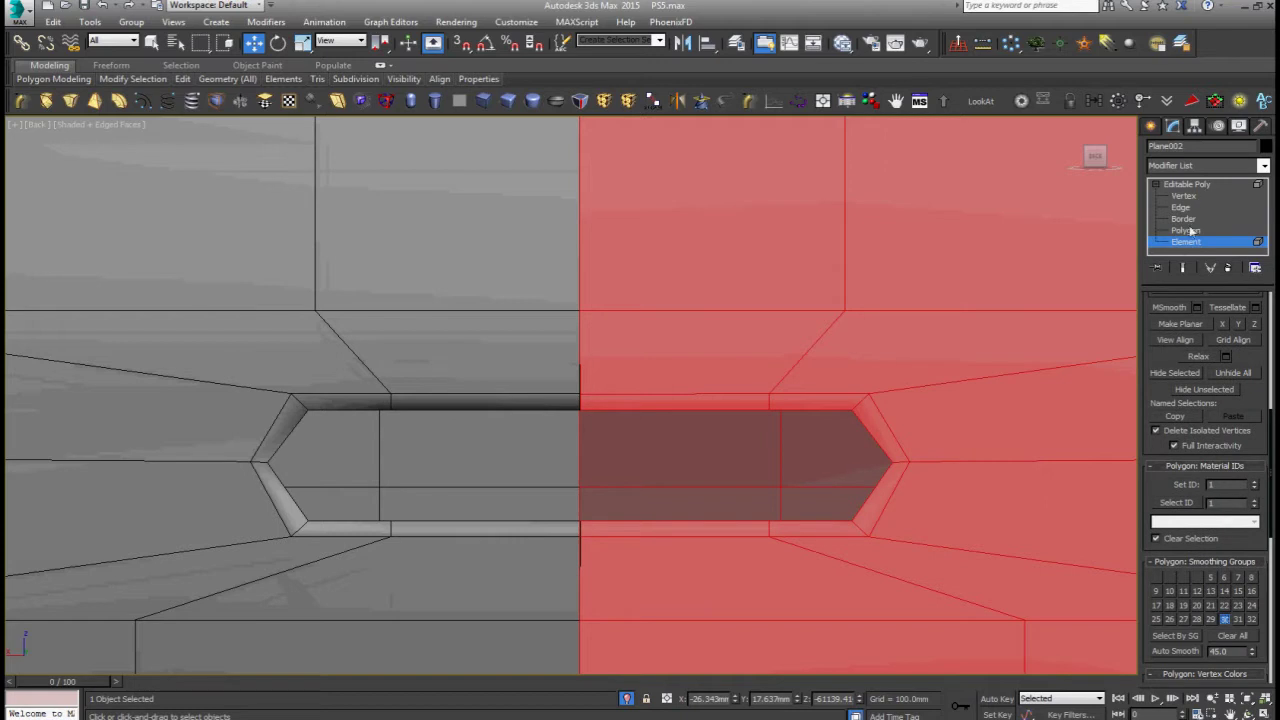
{"action": "left_click", "coordinate": [1195, 186]}
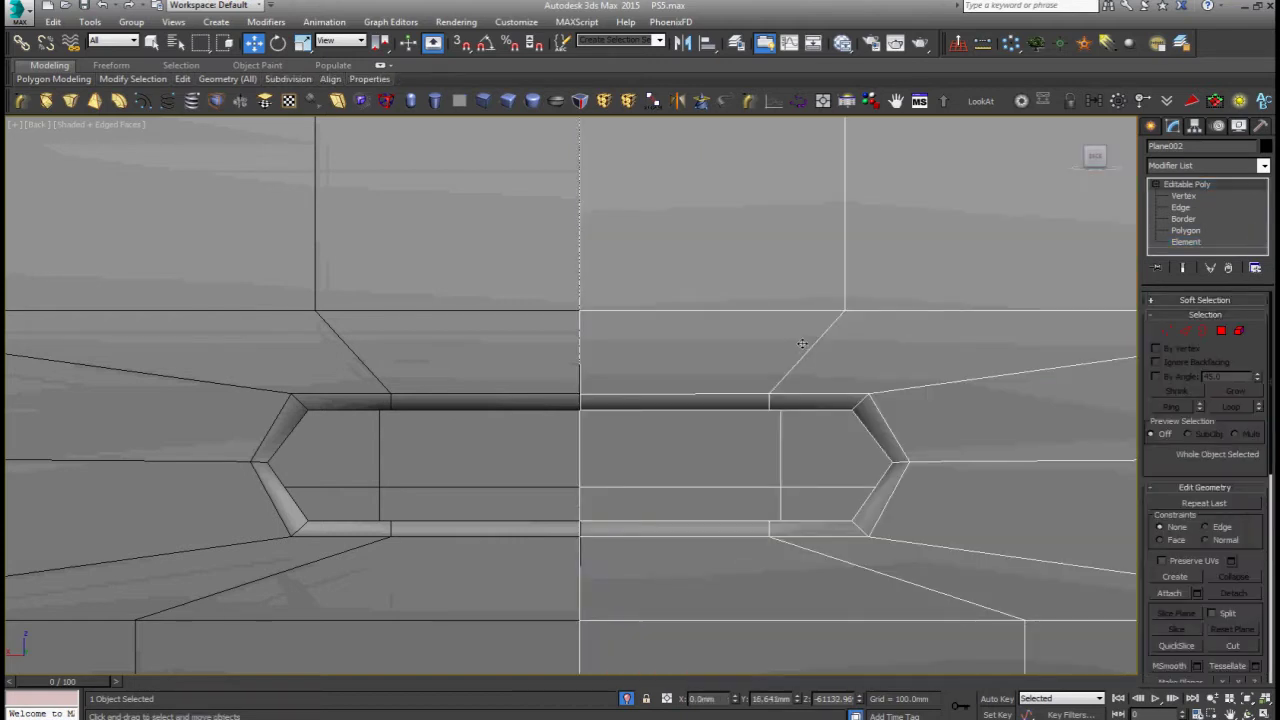
Step: Reselect the touchpad and orbit toward its lower-right edge
{"action": "scroll", "coordinate": [802, 343], "scroll_direction": "down", "scroll_amount": 5}
{"action": "scroll", "coordinate": [805, 340], "scroll_direction": "down", "scroll_amount": 2}
{"action": "mouse_move", "coordinate": [735, 355]}
{"action": "middle_mouse_down", "text": "alt"}
{"action": "mouse_move", "coordinate": [748, 392]}
{"action": "mouse_move", "coordinate": [726, 414]}
{"action": "middle_mouse_up", "text": "alt"}
{"action": "left_click", "coordinate": [748, 392]}
{"action": "scroll", "coordinate": [726, 414], "scroll_direction": "up", "scroll_amount": 4}
{"action": "scroll", "coordinate": [842, 398], "scroll_direction": "down", "scroll_amount": 4}
{"action": "mouse_move", "coordinate": [842, 398]}
{"action": "middle_mouse_down", "text": "alt"}
{"action": "mouse_move", "coordinate": [700, 440]}
{"action": "mouse_move", "coordinate": [700, 380]}
{"action": "mouse_move", "coordinate": [782, 268]}
{"action": "middle_mouse_up", "text": "alt"}
{"action": "scroll", "coordinate": [825, 430], "scroll_direction": "up", "scroll_amount": 2}
{"action": "scroll", "coordinate": [820, 450], "scroll_direction": "up", "scroll_amount": 4}
{"action": "scroll", "coordinate": [820, 450], "scroll_direction": "down", "scroll_amount": 4}
{"action": "scroll", "coordinate": [636, 449], "scroll_direction": "up", "scroll_amount": 4}
Step: Select the body's right half and tilt the view beneath the body panel
{"action": "left_click", "coordinate": [636, 449]}
{"action": "scroll", "coordinate": [636, 449], "scroll_direction": "down", "scroll_amount": 4}
{"action": "scroll", "coordinate": [782, 268], "scroll_direction": "up", "scroll_amount": 3}
{"action": "scroll", "coordinate": [783, 268], "scroll_direction": "up", "scroll_amount": 3}
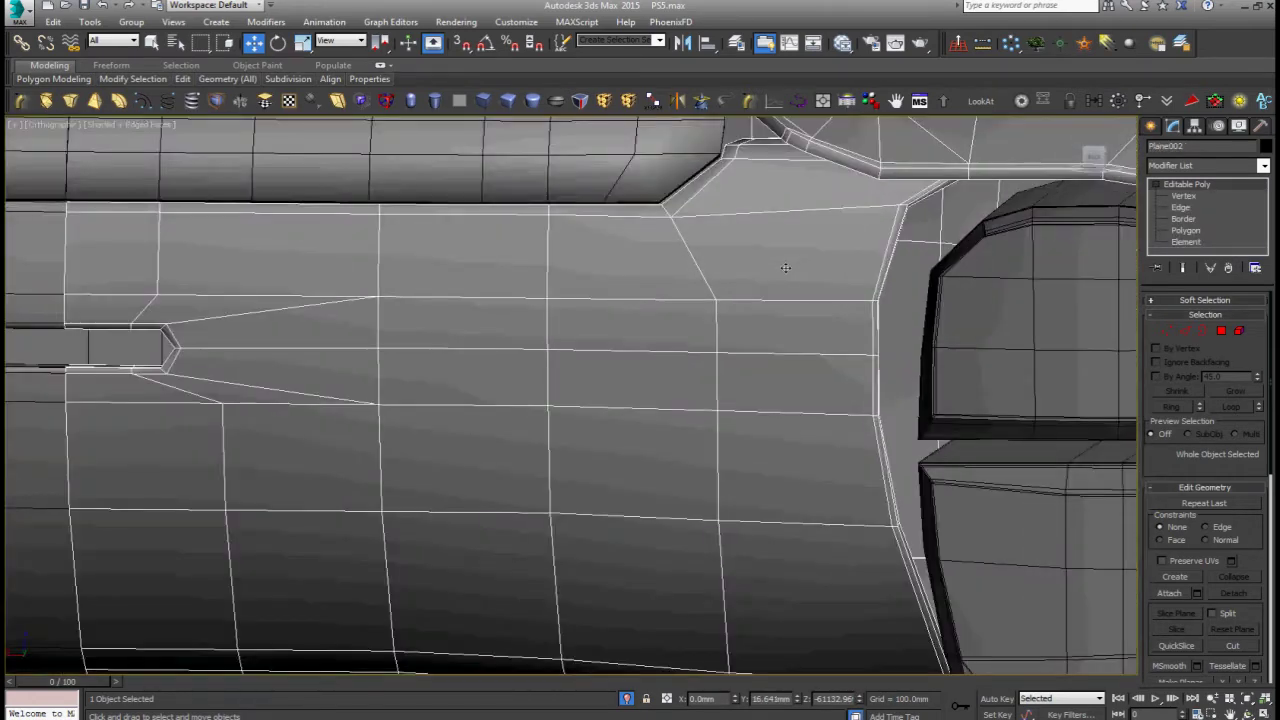
{"action": "scroll", "coordinate": [785, 268], "scroll_direction": "down", "scroll_amount": 2}
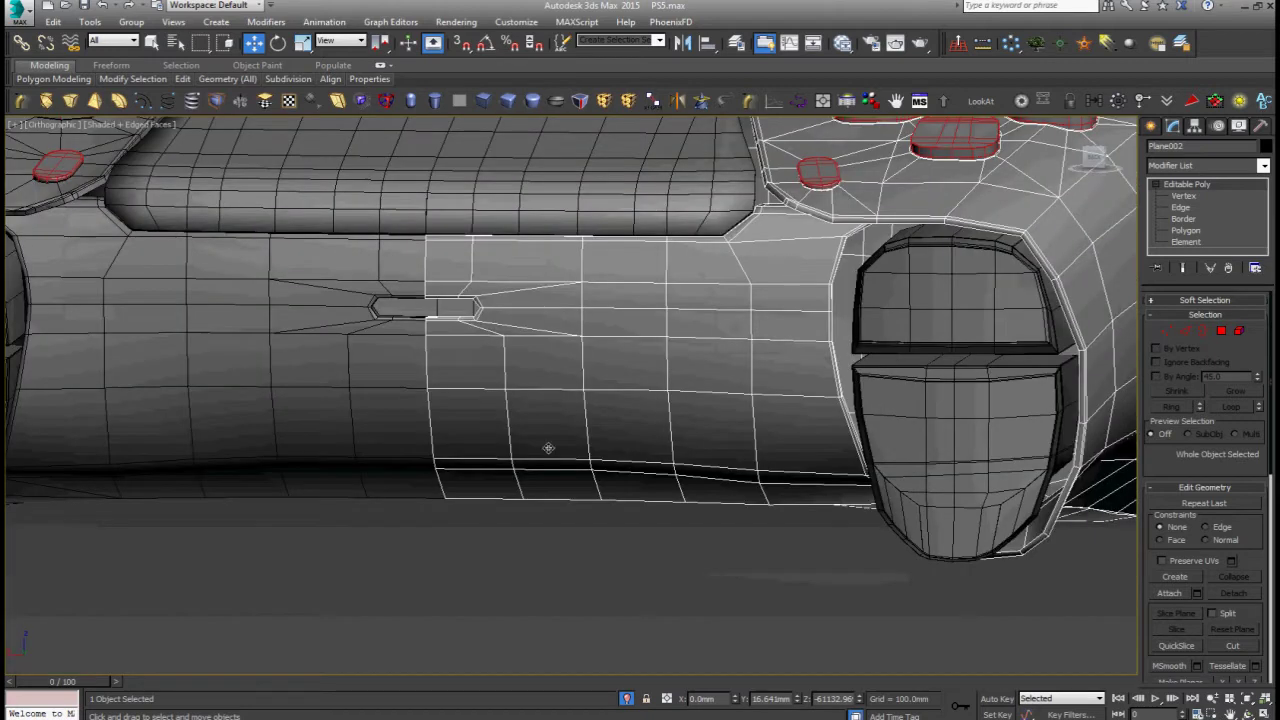
{"action": "mouse_move", "coordinate": [580, 446]}
{"action": "middle_mouse_down", "text": "alt"}
{"action": "mouse_move", "coordinate": [577, 372]}
{"action": "mouse_move", "coordinate": [886, 420]}
{"action": "middle_mouse_up", "text": "alt"}
Step: Move a single underside edge near the right grip slightly downward, then leave Edge level
{"action": "scroll", "coordinate": [797, 349], "scroll_direction": "up", "scroll_amount": 2}
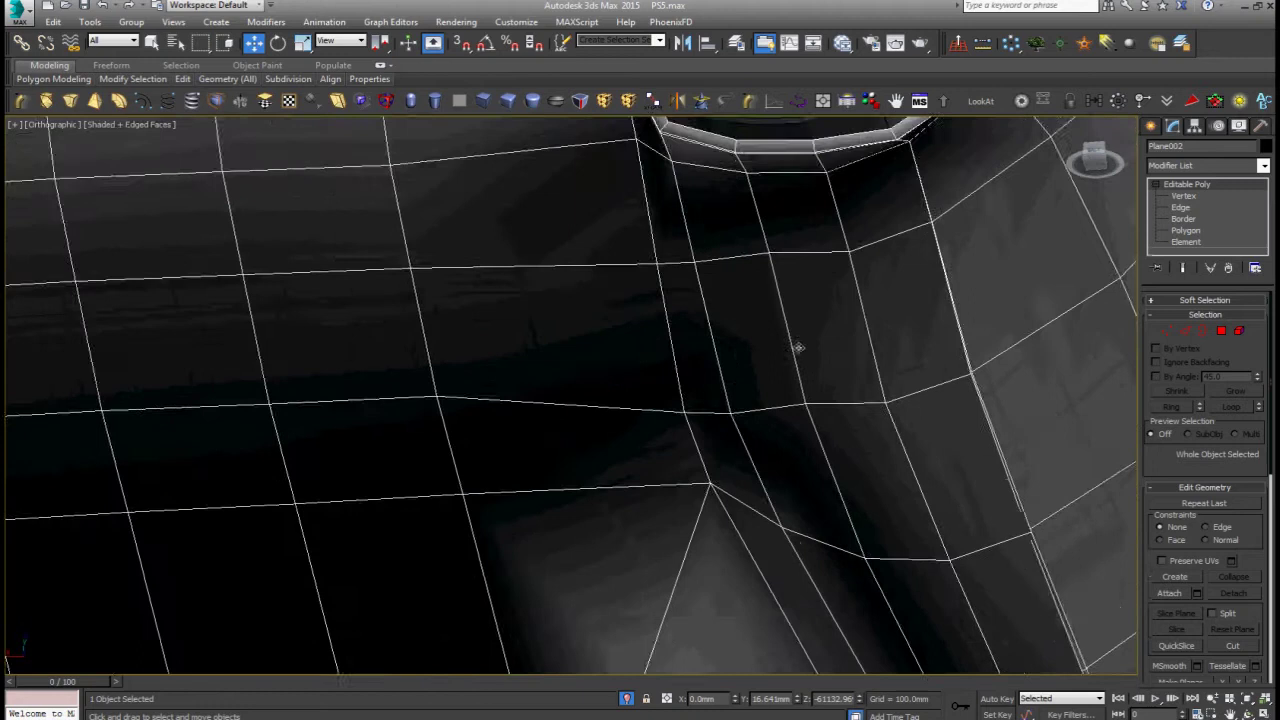
{"action": "scroll", "coordinate": [760, 220], "scroll_direction": "up", "scroll_amount": 2}
{"action": "key", "text": "1"}
{"action": "key", "text": "2"}
{"action": "left_click", "coordinate": [763, 246]}
{"action": "scroll", "coordinate": [790, 300], "scroll_direction": "down", "scroll_amount": 3}
{"action": "middle_click_drag", "start_coordinate": [809, 331], "coordinate": [826, 365], "text": "alt"}
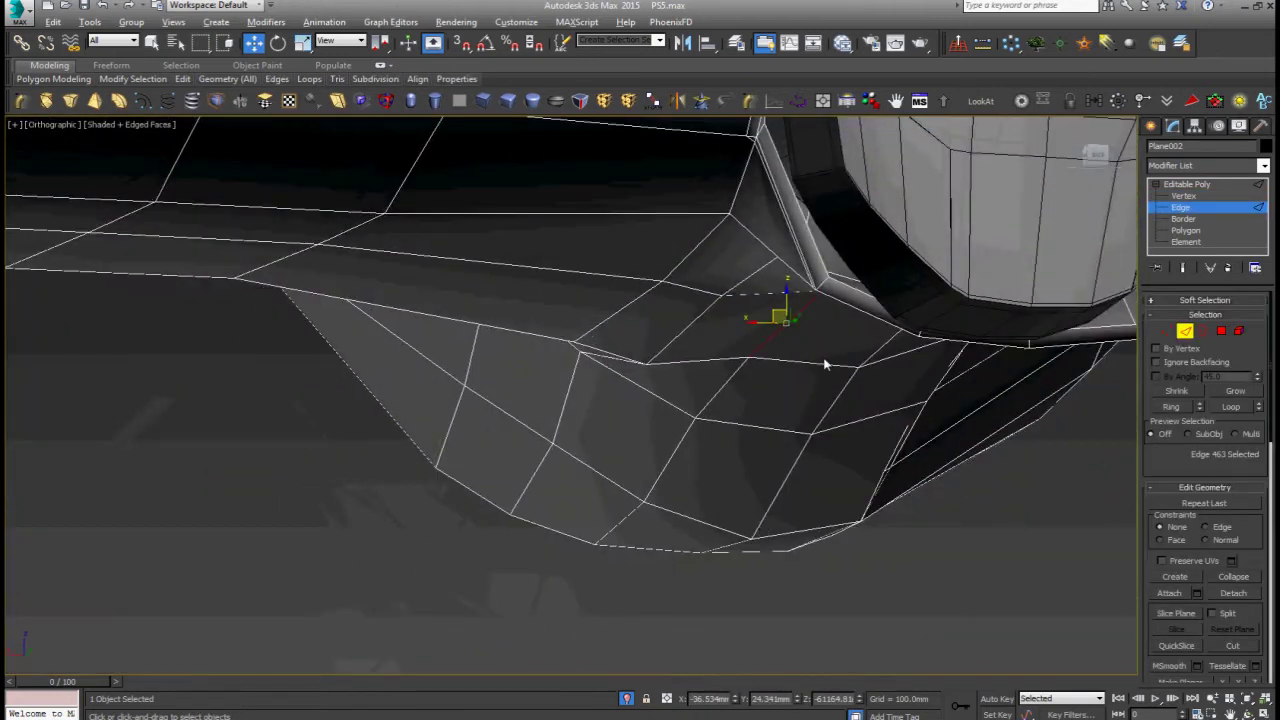
{"action": "left_click_drag", "start_coordinate": [788, 295], "coordinate": [790, 303]}
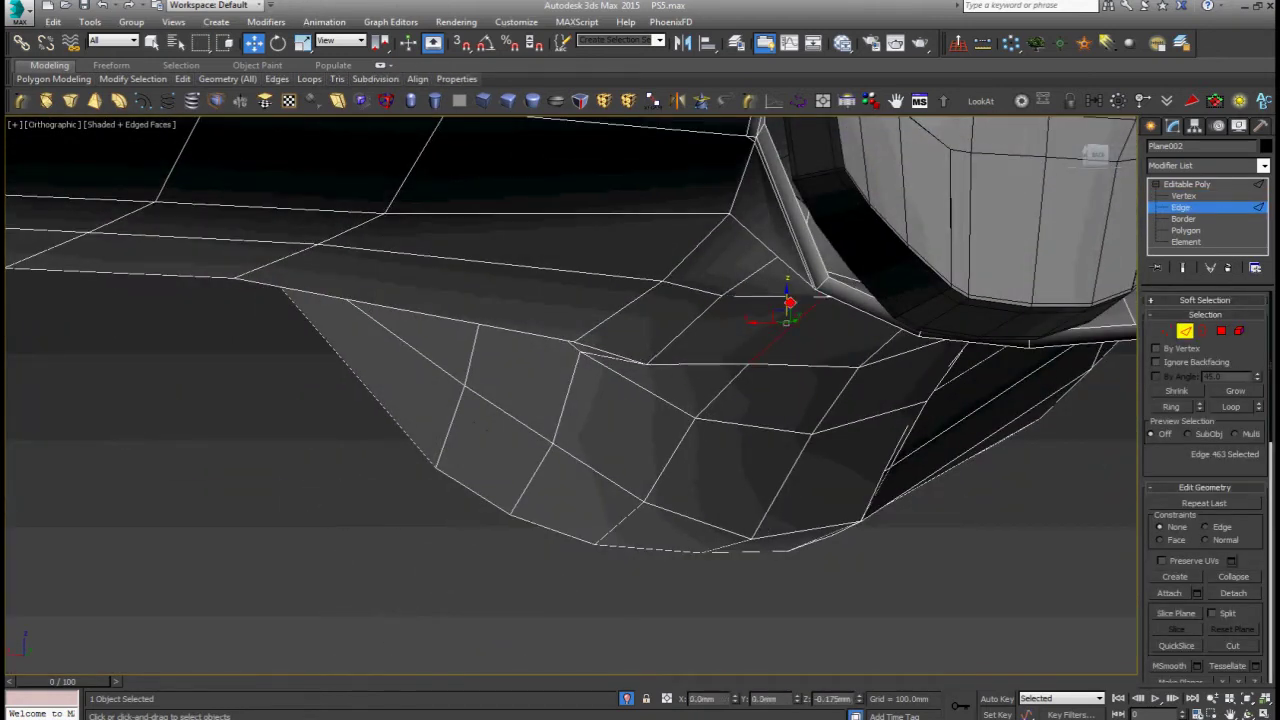
{"action": "scroll", "coordinate": [790, 300], "scroll_direction": "down", "scroll_amount": 3}
{"action": "scroll", "coordinate": [800, 371], "scroll_direction": "down", "scroll_amount": 2}
{"action": "mouse_move", "coordinate": [800, 386]}
{"action": "middle_mouse_down", "text": "alt"}
{"action": "mouse_move", "coordinate": [786, 329]}
{"action": "mouse_move", "coordinate": [900, 300]}
{"action": "middle_mouse_up", "text": "alt"}
{"action": "left_click", "coordinate": [1200, 185]}
{"action": "left_click", "coordinate": [834, 300]}
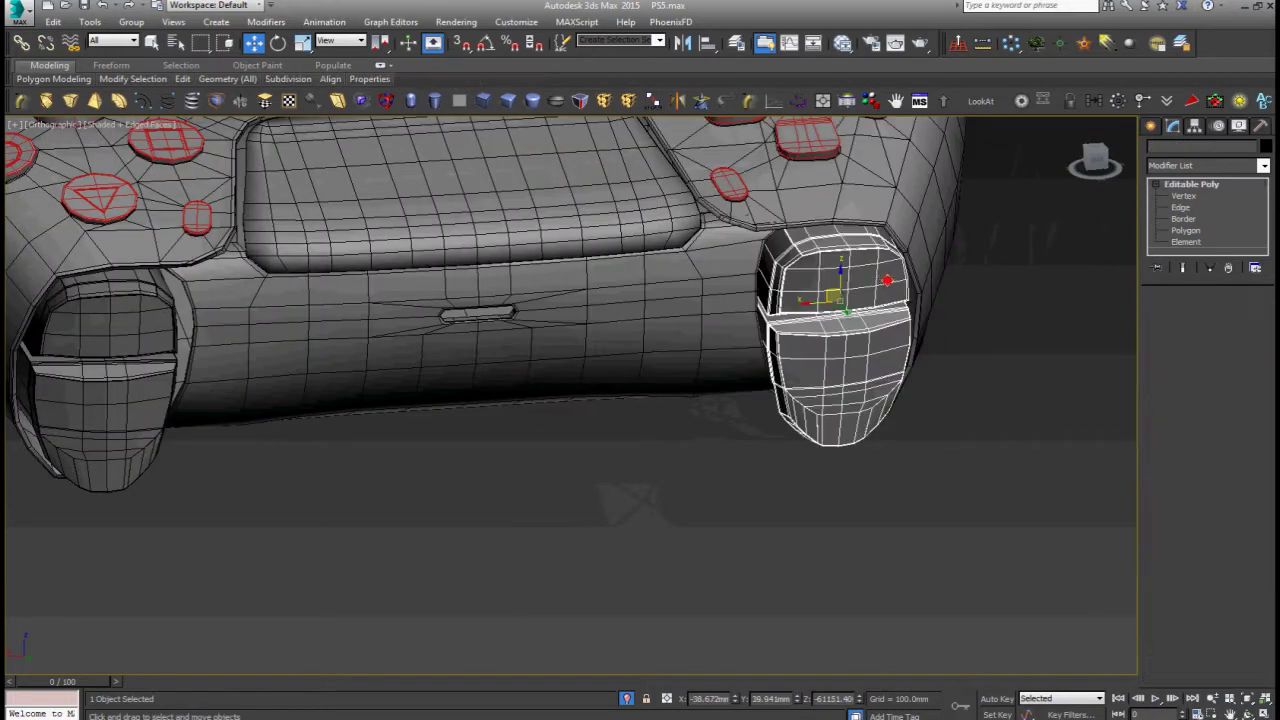
{"action": "scroll", "coordinate": [813, 258], "scroll_direction": "up", "scroll_amount": 4}
{"action": "scroll", "coordinate": [813, 258], "scroll_direction": "up", "scroll_amount": 2}
{"action": "scroll", "coordinate": [829, 331], "scroll_direction": "up", "scroll_amount": 3}
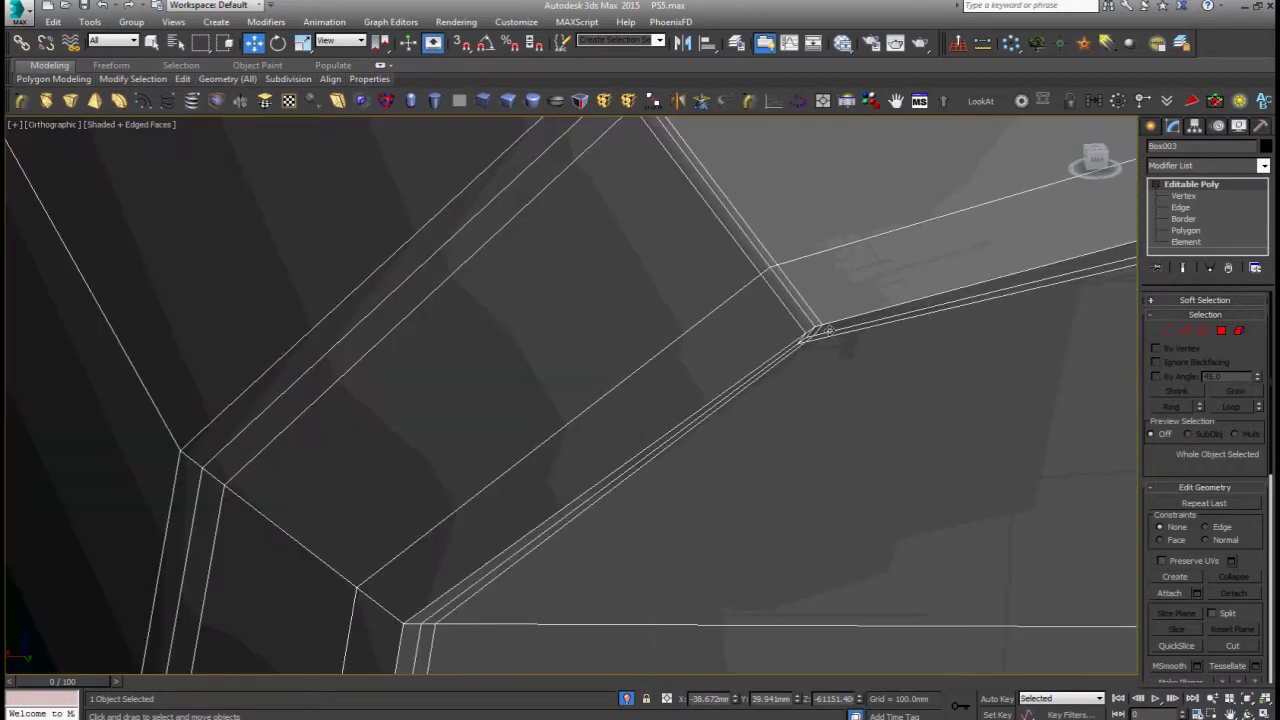
{"action": "scroll", "coordinate": [829, 331], "scroll_direction": "down", "scroll_amount": 3}
{"action": "middle_click_drag", "start_coordinate": [829, 331], "coordinate": [812, 323], "text": "alt"}
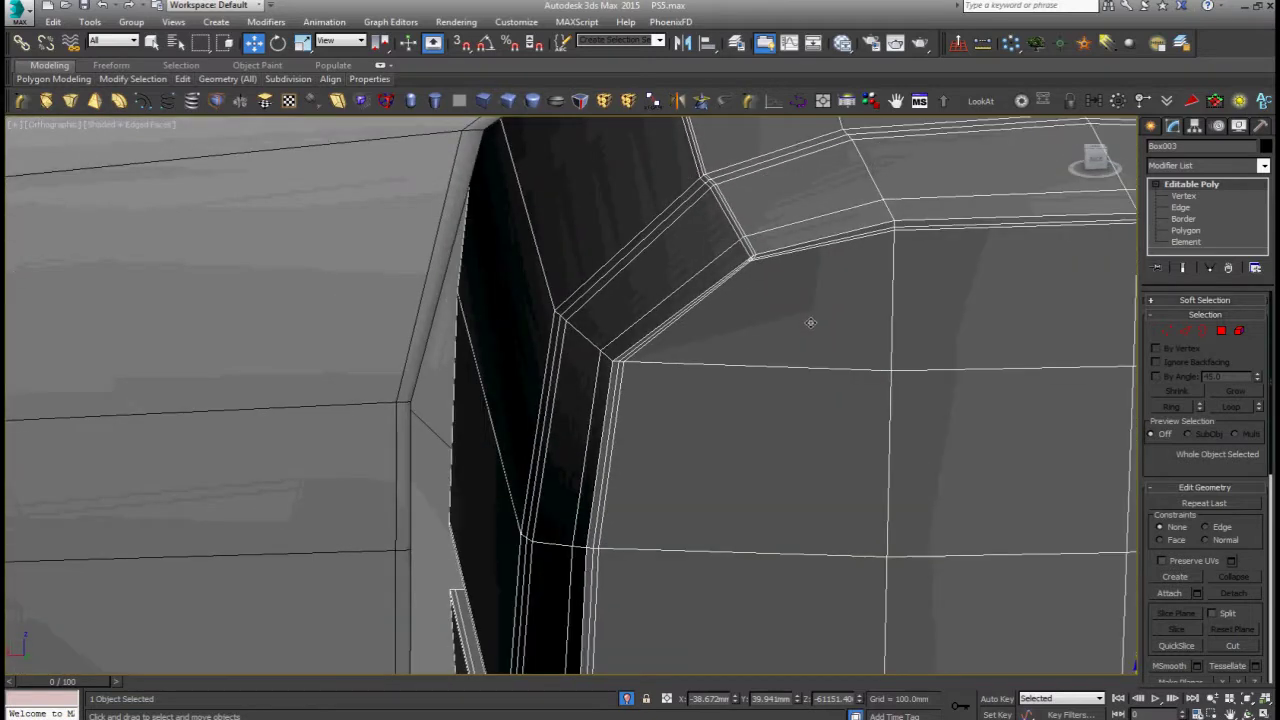
{"action": "key", "text": "v"}
{"action": "left_click", "coordinate": [832, 346]}
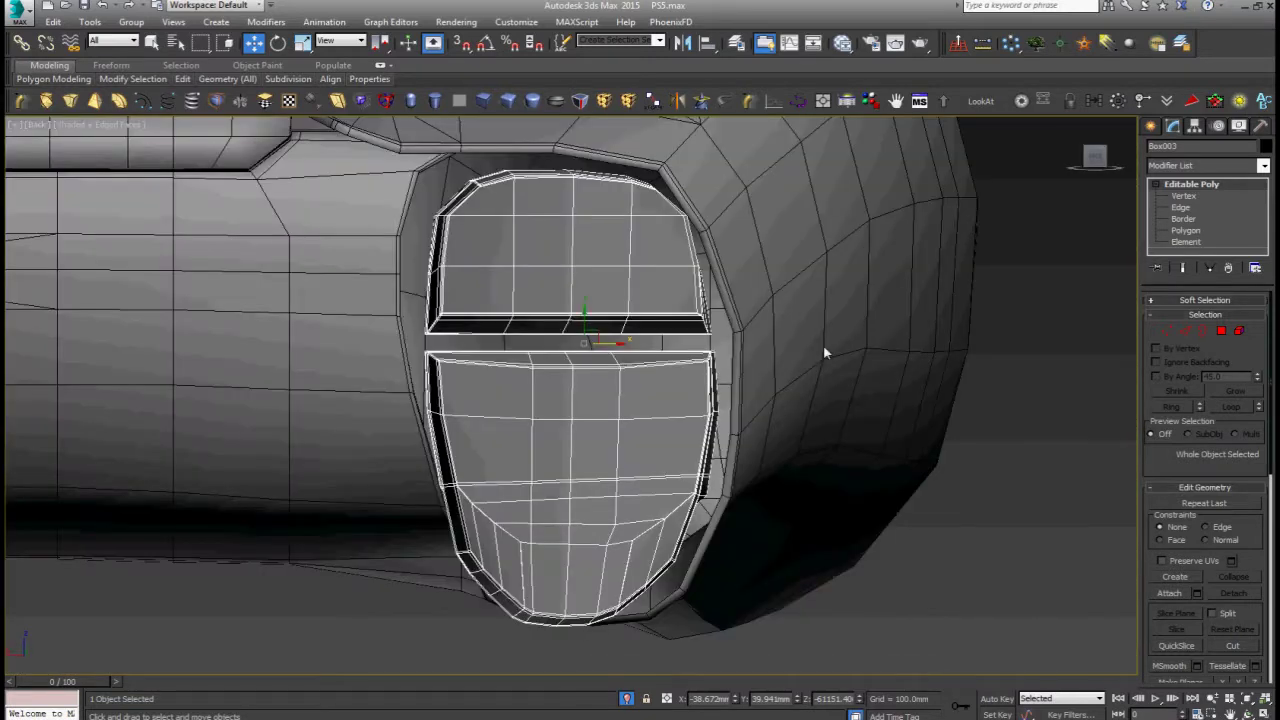
{"action": "middle_click_drag", "start_coordinate": [540, 320], "coordinate": [586, 397]}
{"action": "scroll", "coordinate": [566, 329], "scroll_direction": "up", "scroll_amount": 5}
{"action": "scroll", "coordinate": [566, 329], "scroll_direction": "up", "scroll_amount": 3}
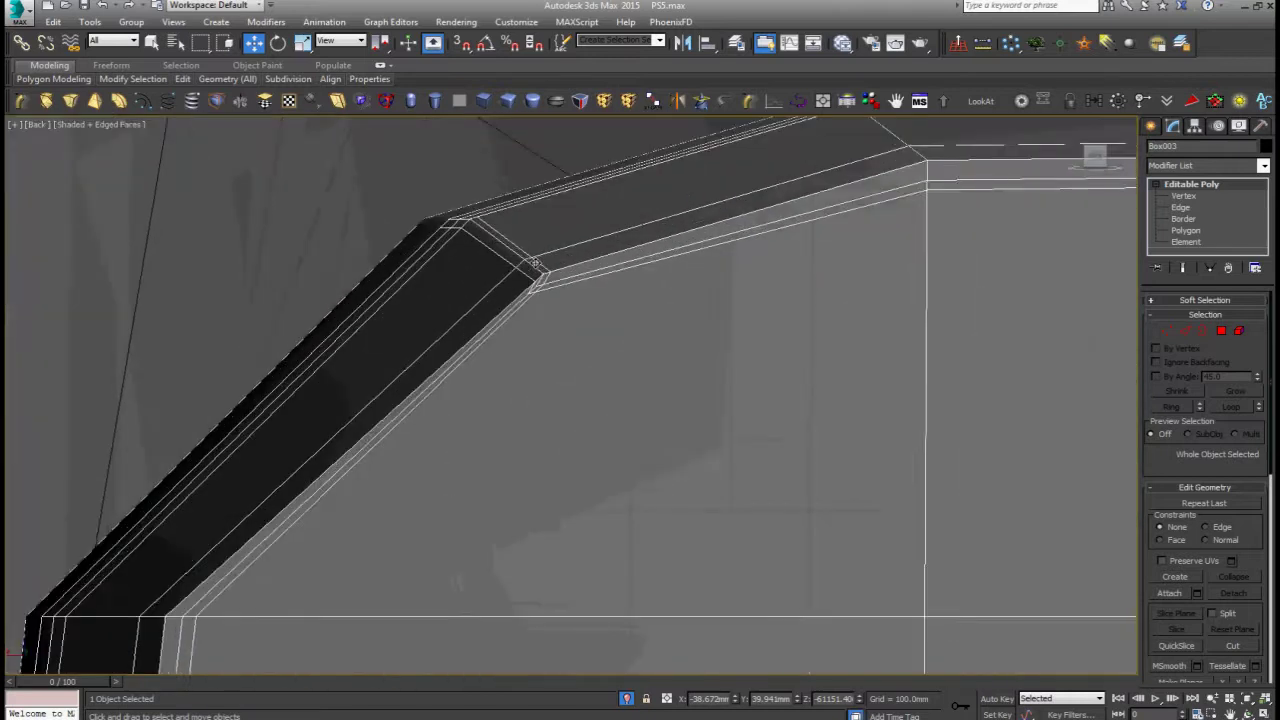
{"action": "scroll", "coordinate": [566, 329], "scroll_direction": "up", "scroll_amount": 3}
{"action": "mouse_move", "coordinate": [565, 330]}
{"action": "middle_mouse_down", "text": "alt"}
{"action": "mouse_move", "coordinate": [555, 340]}
{"action": "mouse_move", "coordinate": [571, 343]}
{"action": "middle_mouse_up", "text": "alt"}
{"action": "key", "text": "1"}
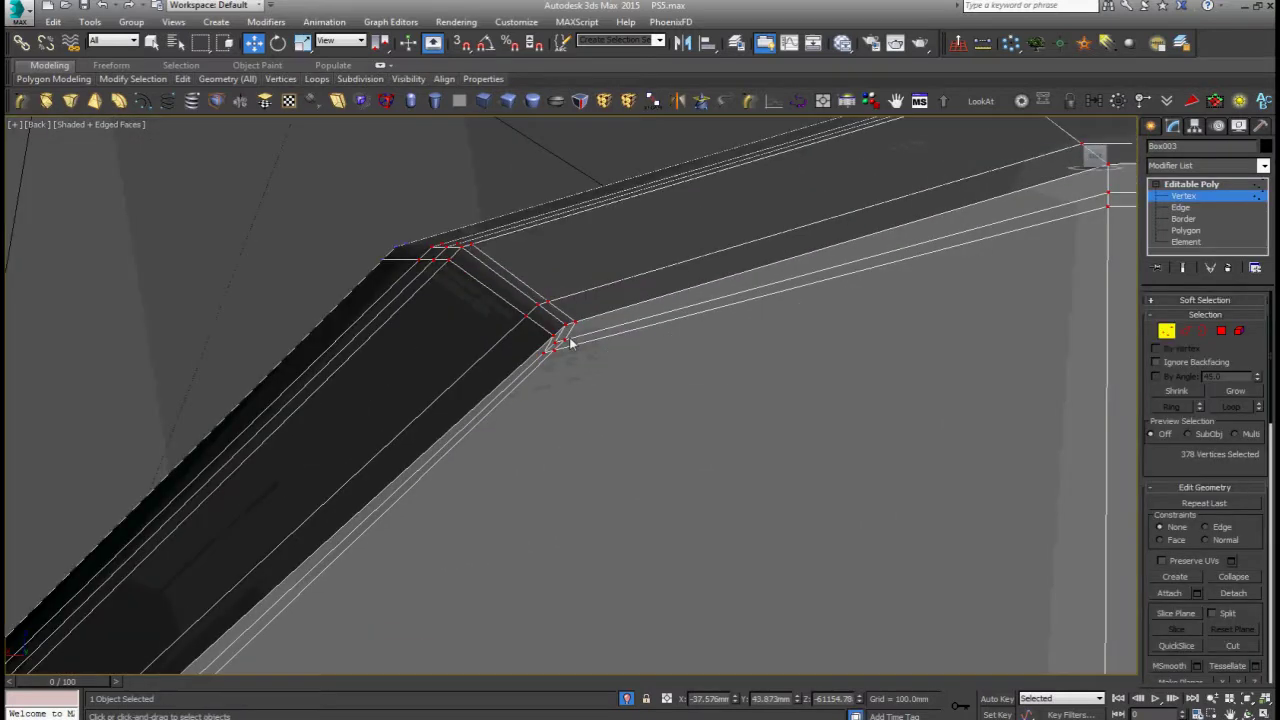
{"action": "left_click", "coordinate": [1215, 187]}
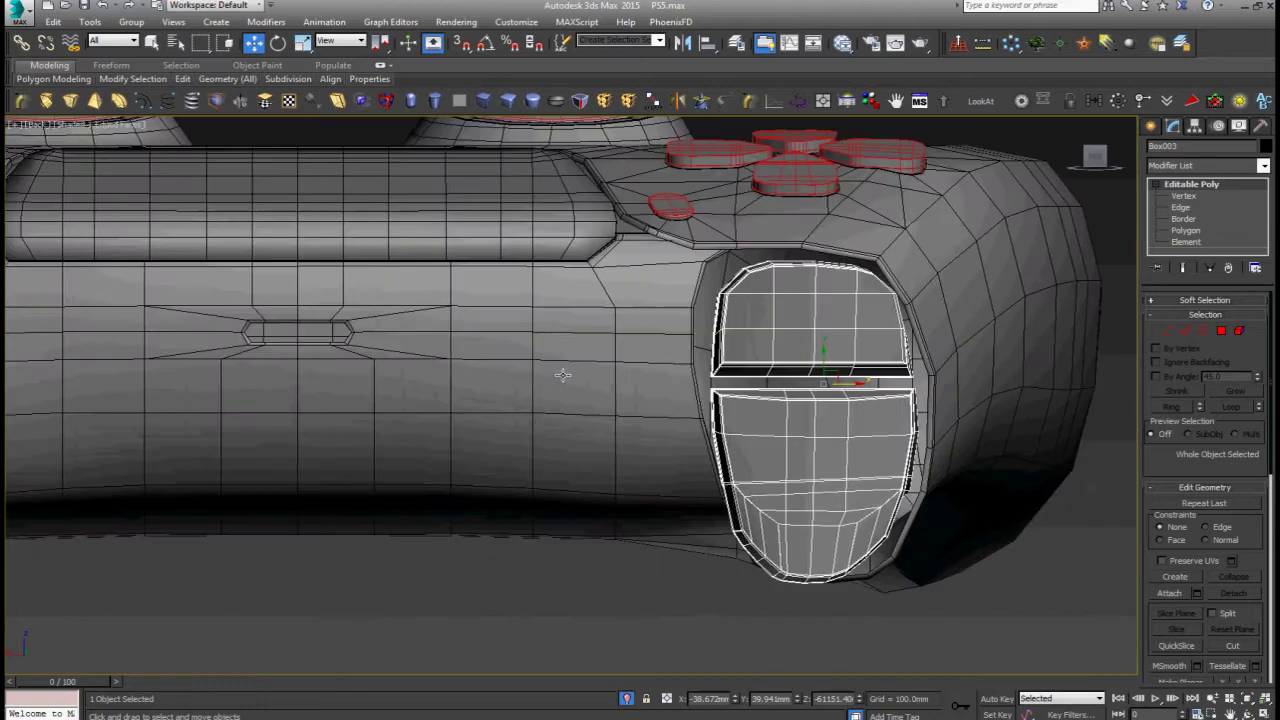
{"action": "middle_click_drag", "start_coordinate": [563, 375], "coordinate": [849, 380]}
{"action": "left_click", "coordinate": [624, 352]}
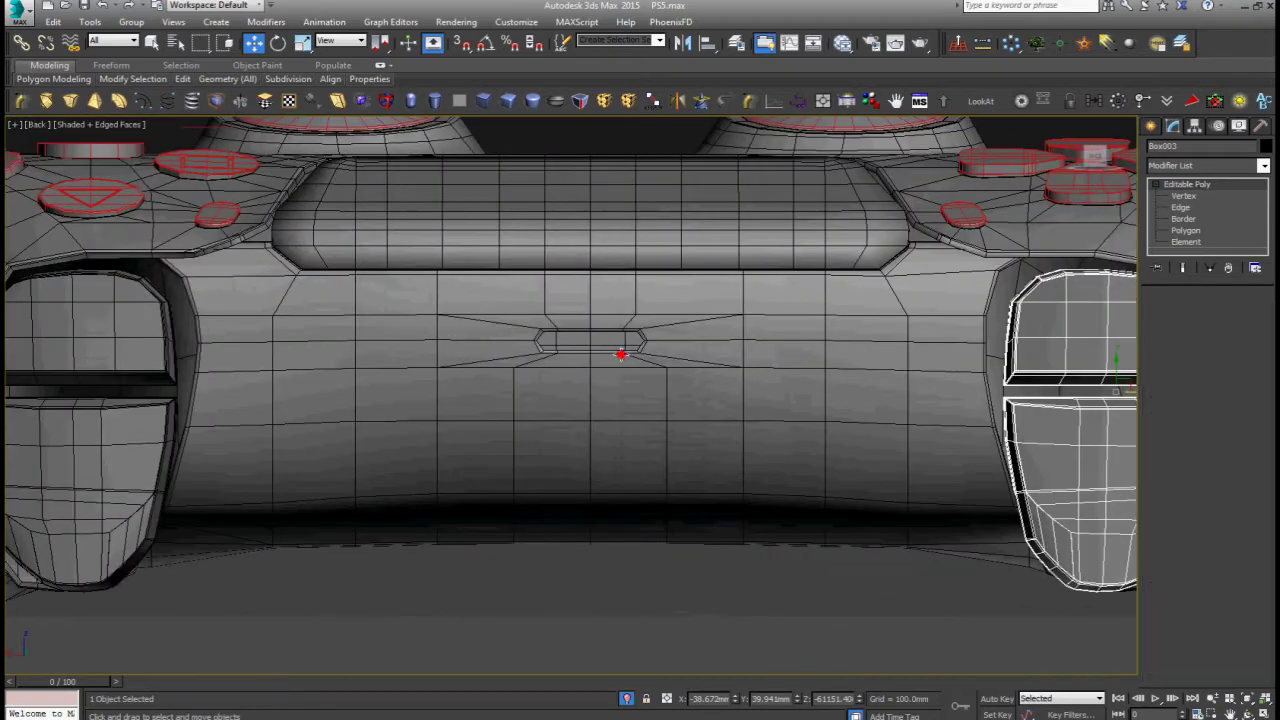
{"action": "middle_click_drag", "start_coordinate": [638, 302], "coordinate": [684, 428], "text": "alt"}
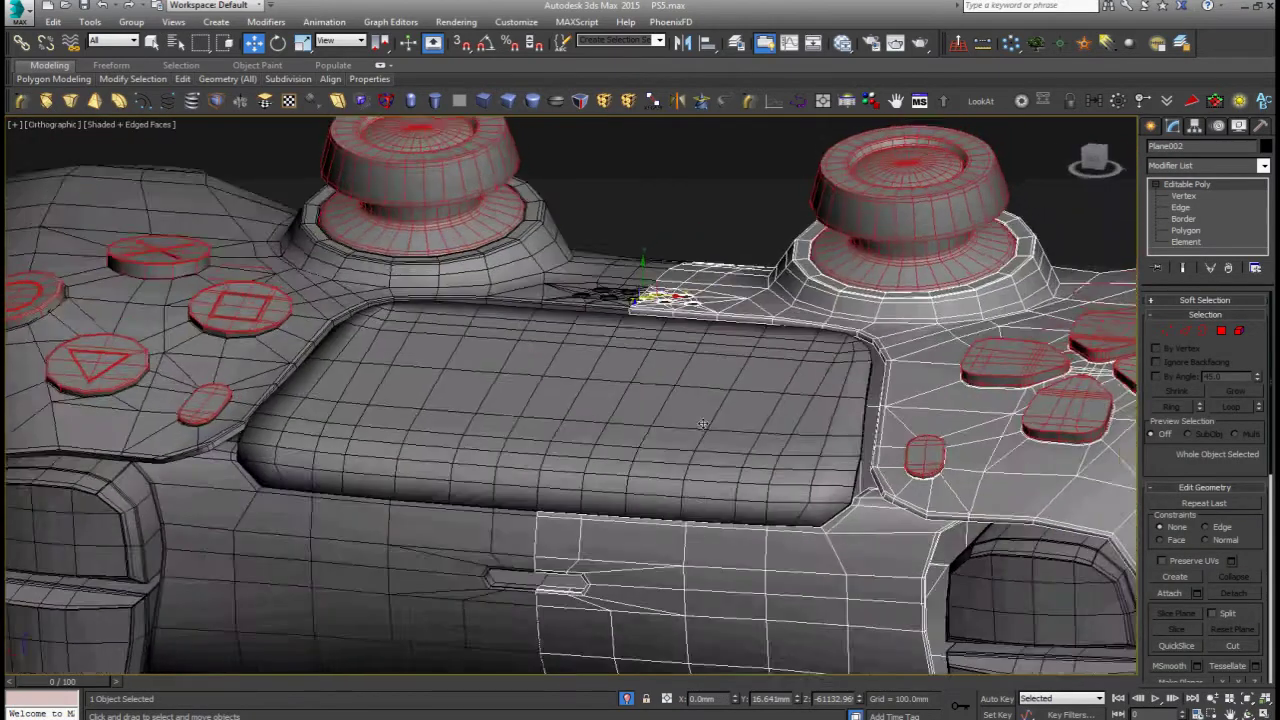
{"action": "scroll", "coordinate": [730, 484], "scroll_direction": "up", "scroll_amount": 5}
{"action": "scroll", "coordinate": [806, 458], "scroll_direction": "down", "scroll_amount": 1}
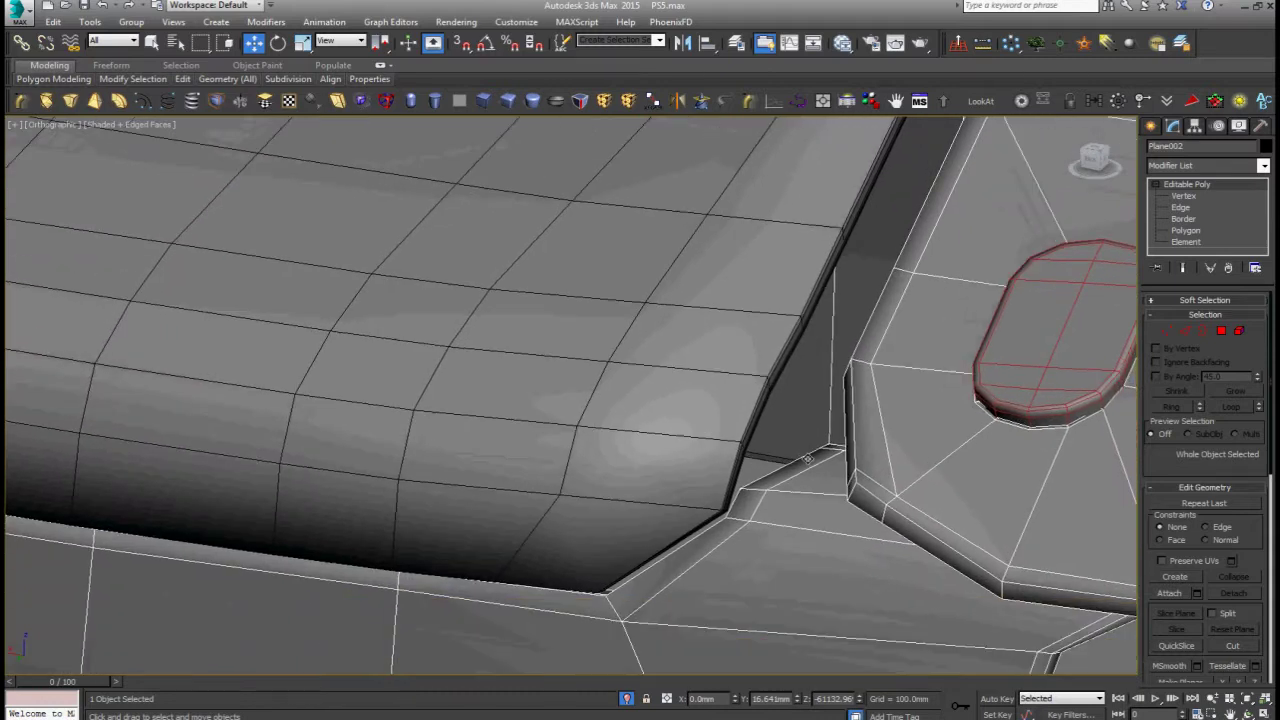
{"action": "left_click", "coordinate": [674, 419]}
{"action": "scroll", "coordinate": [674, 419], "scroll_direction": "down", "scroll_amount": 4}
Step: Hide the touchpad and select the controller body mesh Plane002
{"action": "scroll", "coordinate": [737, 449], "scroll_direction": "up", "scroll_amount": 1}
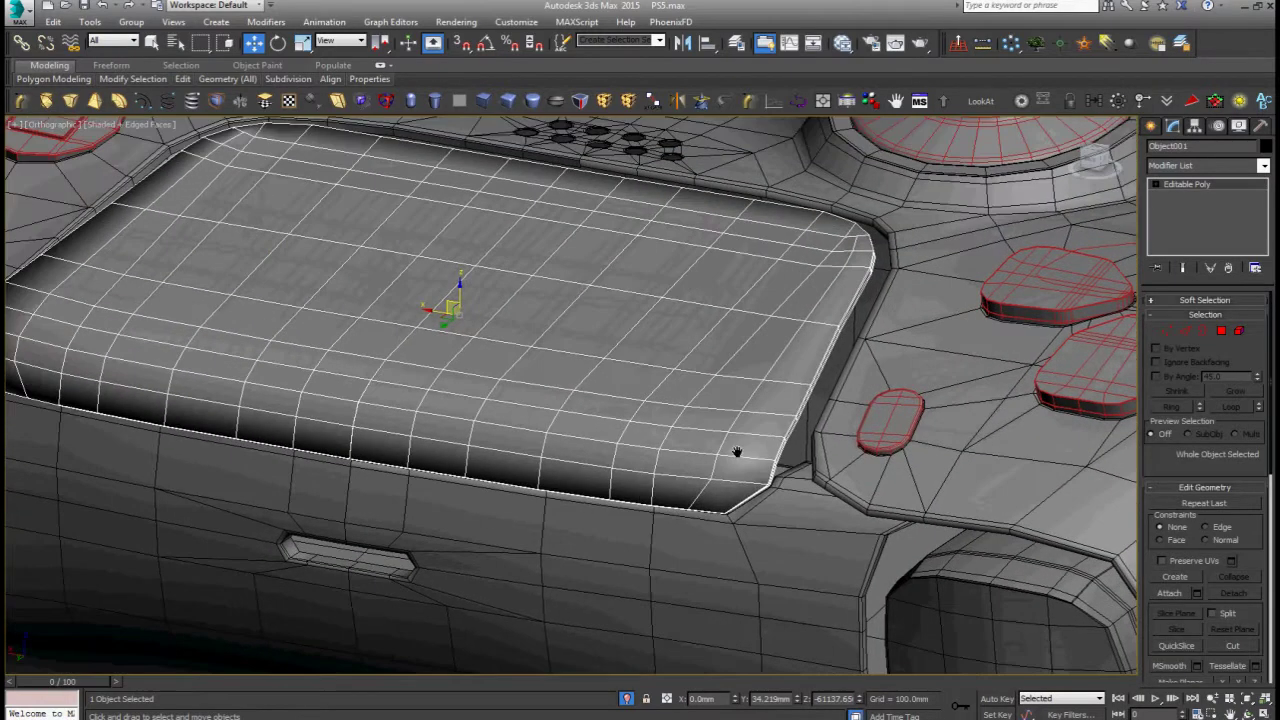
{"action": "right_click", "coordinate": [737, 447]}
{"action": "left_click", "coordinate": [765, 408]}
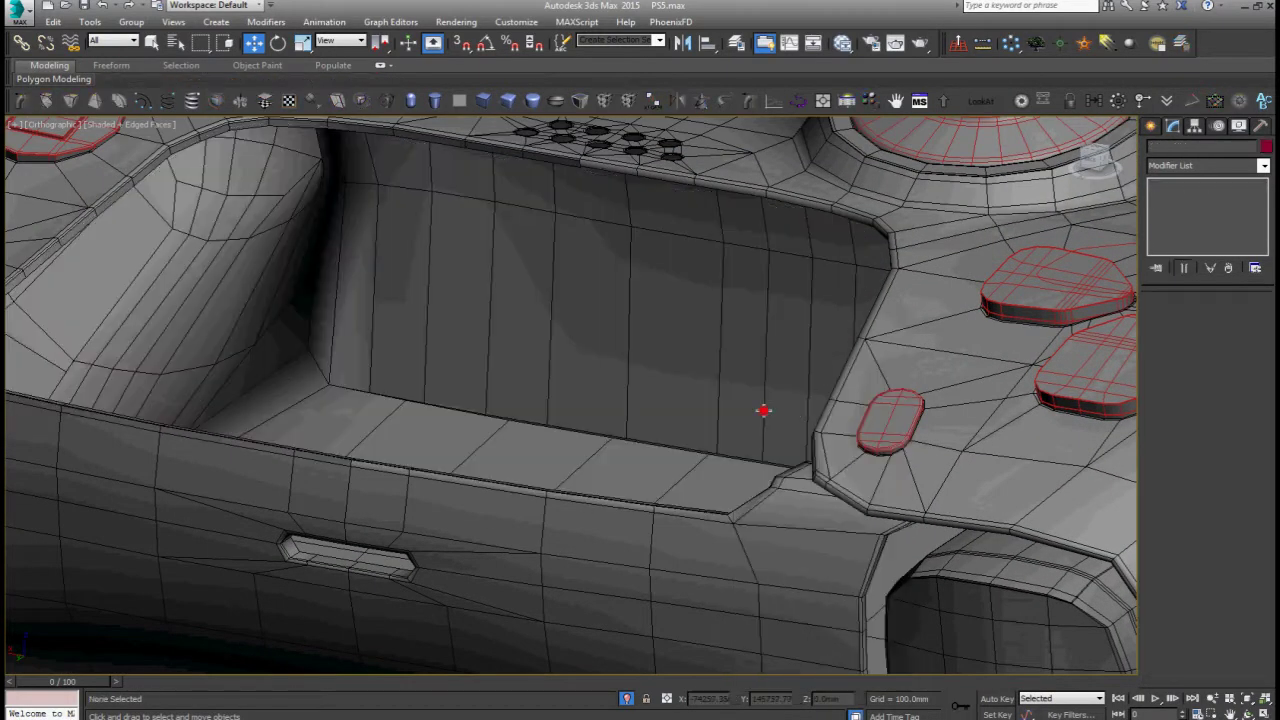
{"action": "left_click", "coordinate": [670, 511]}
Step: At Edge level, select the edges along the recess's lower rim
{"action": "scroll", "coordinate": [523, 434], "scroll_direction": "up", "scroll_amount": 3}
{"action": "scroll", "coordinate": [471, 426], "scroll_direction": "up", "scroll_amount": 3}
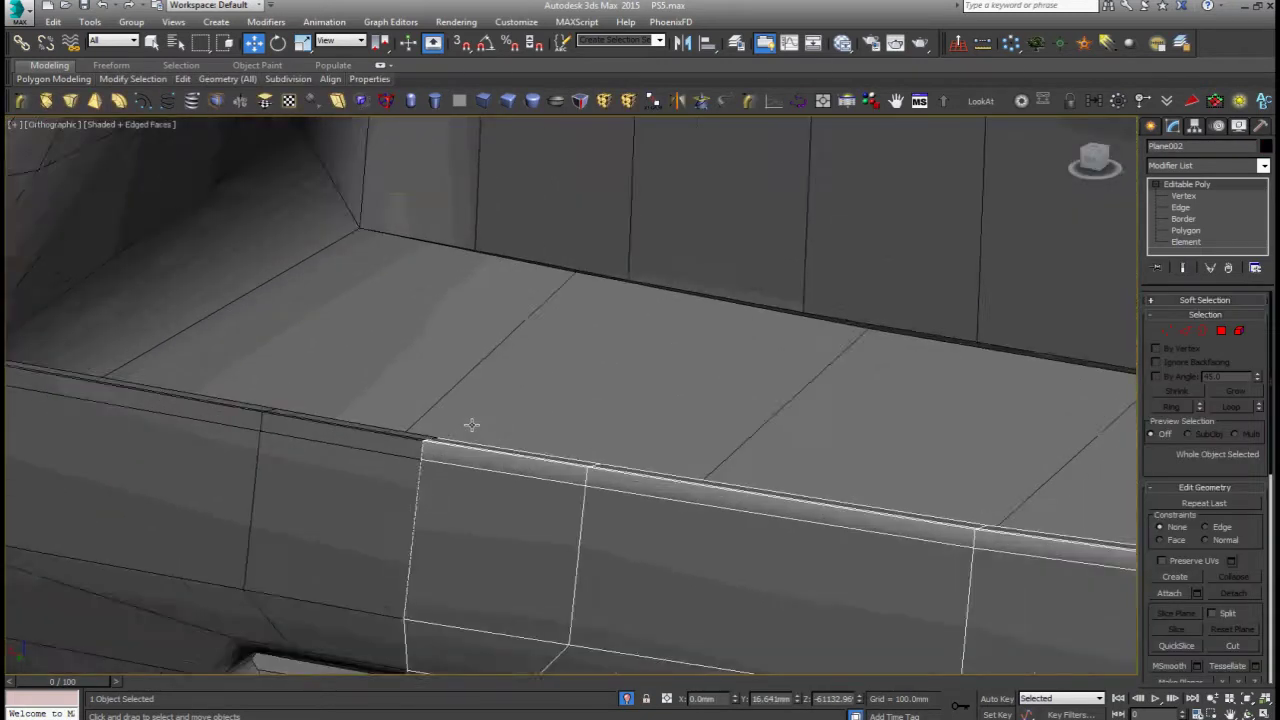
{"action": "scroll", "coordinate": [481, 448], "scroll_direction": "up", "scroll_amount": 2}
{"action": "key", "text": "2"}
{"action": "left_click", "coordinate": [482, 452]}
{"action": "scroll", "coordinate": [600, 480], "scroll_direction": "down", "scroll_amount": 2}
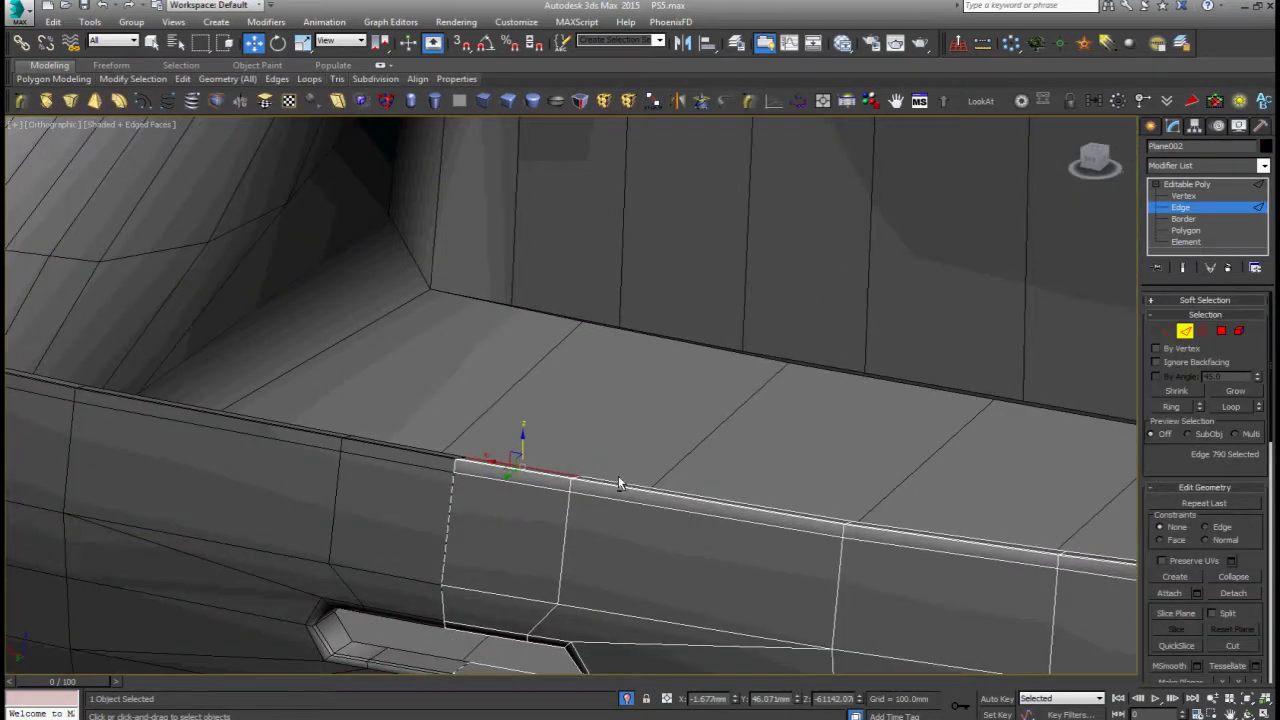
{"action": "scroll", "coordinate": [632, 505], "scroll_direction": "down", "scroll_amount": 1}
{"action": "scroll", "coordinate": [632, 505], "scroll_direction": "up", "scroll_amount": 2}
{"action": "left_click", "coordinate": [646, 517], "text": "ctrl"}
{"action": "scroll", "coordinate": [646, 517], "scroll_direction": "down", "scroll_amount": 2}
{"action": "middle_click_drag", "start_coordinate": [699, 539], "coordinate": [334, 386]}
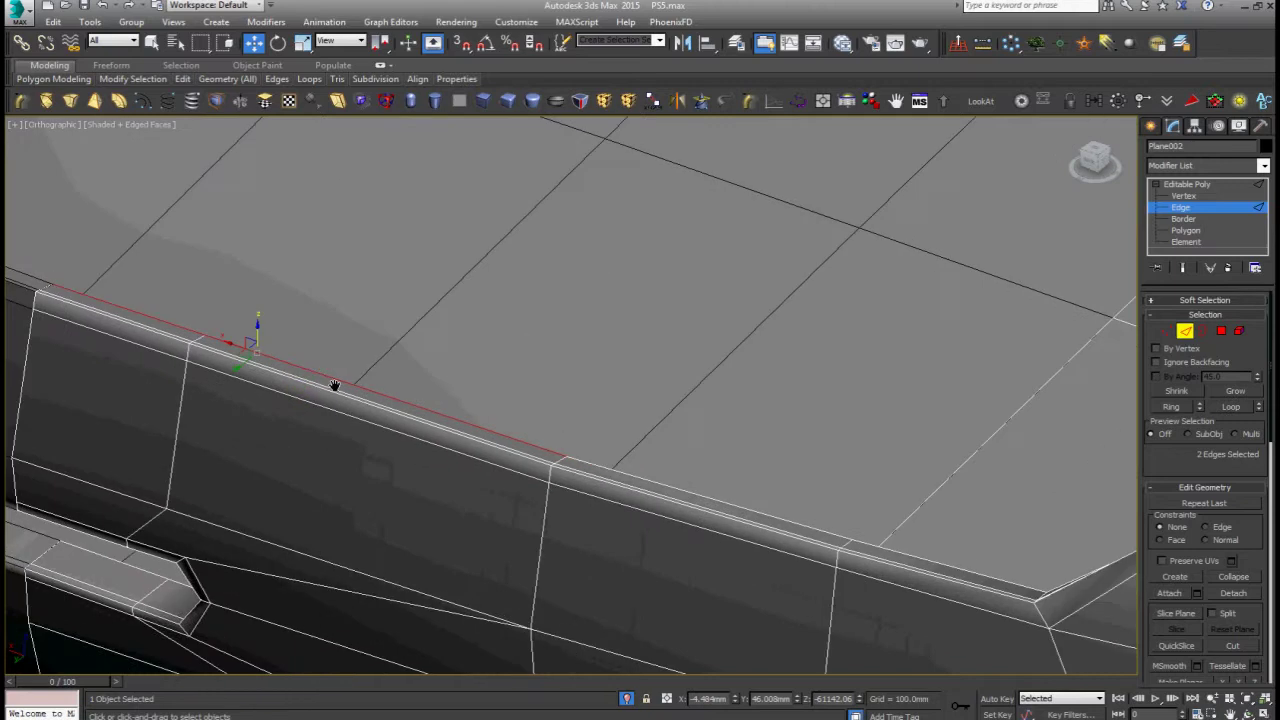
{"action": "left_click", "coordinate": [736, 507], "text": "ctrl"}
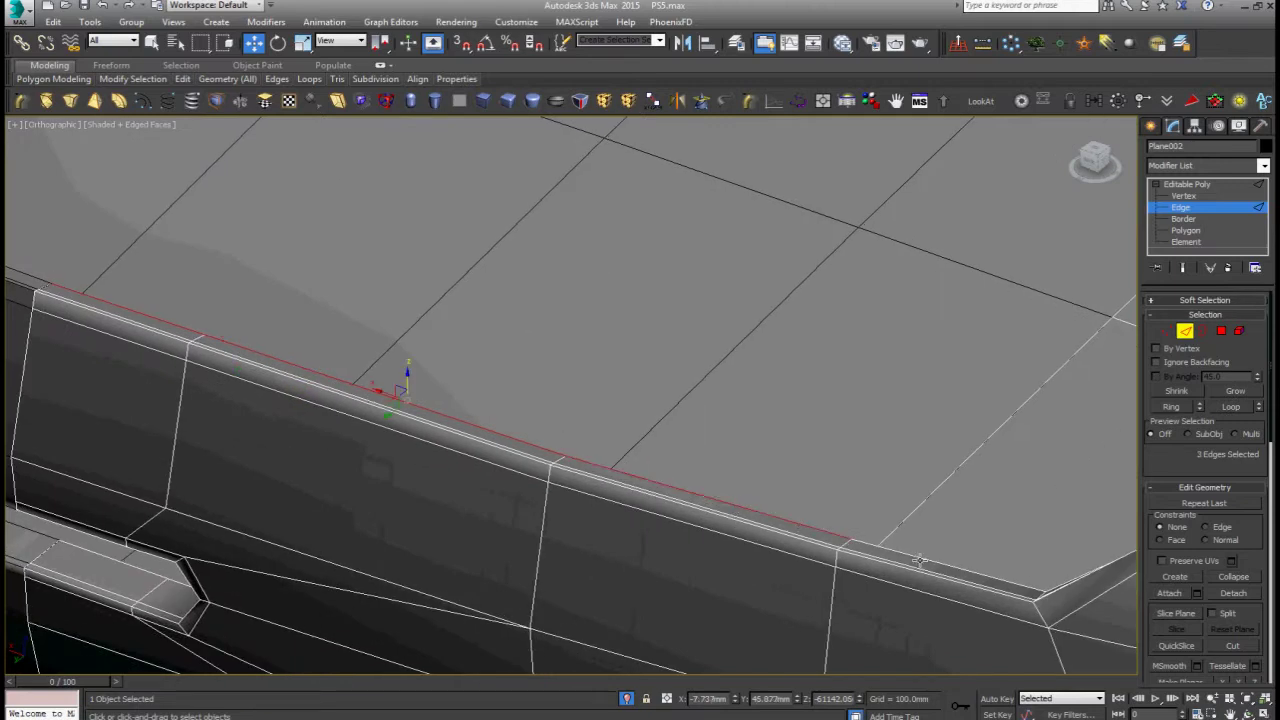
{"action": "scroll", "coordinate": [920, 555], "scroll_direction": "down", "scroll_amount": 4}
{"action": "scroll", "coordinate": [1007, 545], "scroll_direction": "up", "scroll_amount": 2}
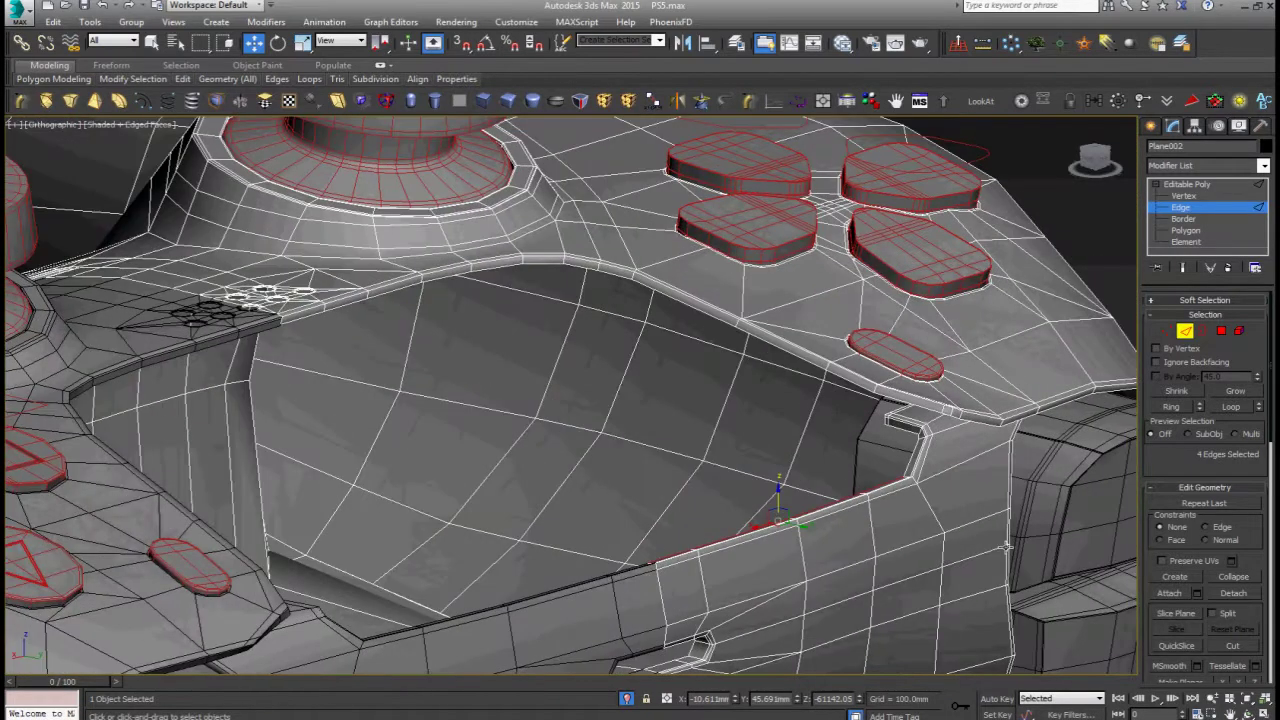
Step: Shift-drag the rim edges upward into a new strip, then push it back into a flat shelf
{"action": "middle_click_drag", "start_coordinate": [1007, 545], "coordinate": [922, 551], "text": "alt"}
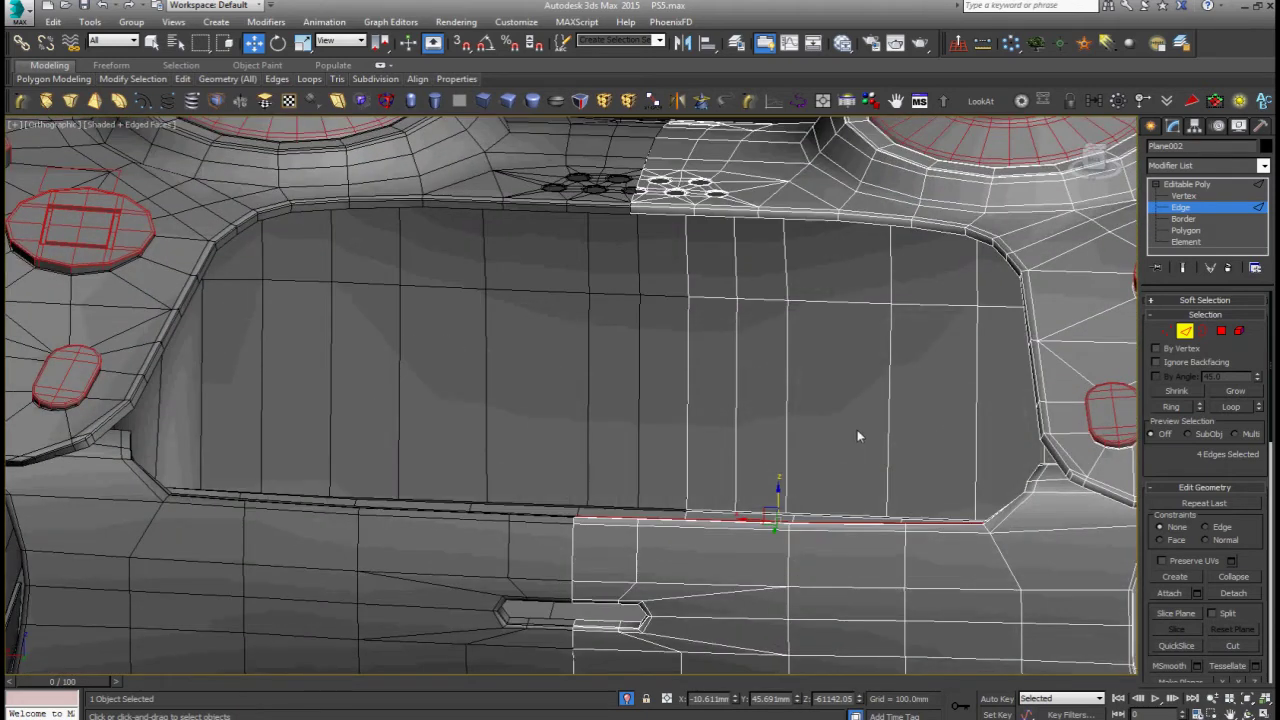
{"action": "mouse_move", "coordinate": [837, 410]}
{"action": "middle_mouse_down", "text": "alt"}
{"action": "mouse_move", "coordinate": [836, 425]}
{"action": "mouse_move", "coordinate": [803, 424]}
{"action": "mouse_move", "coordinate": [785, 449]}
{"action": "middle_mouse_up", "text": "alt"}
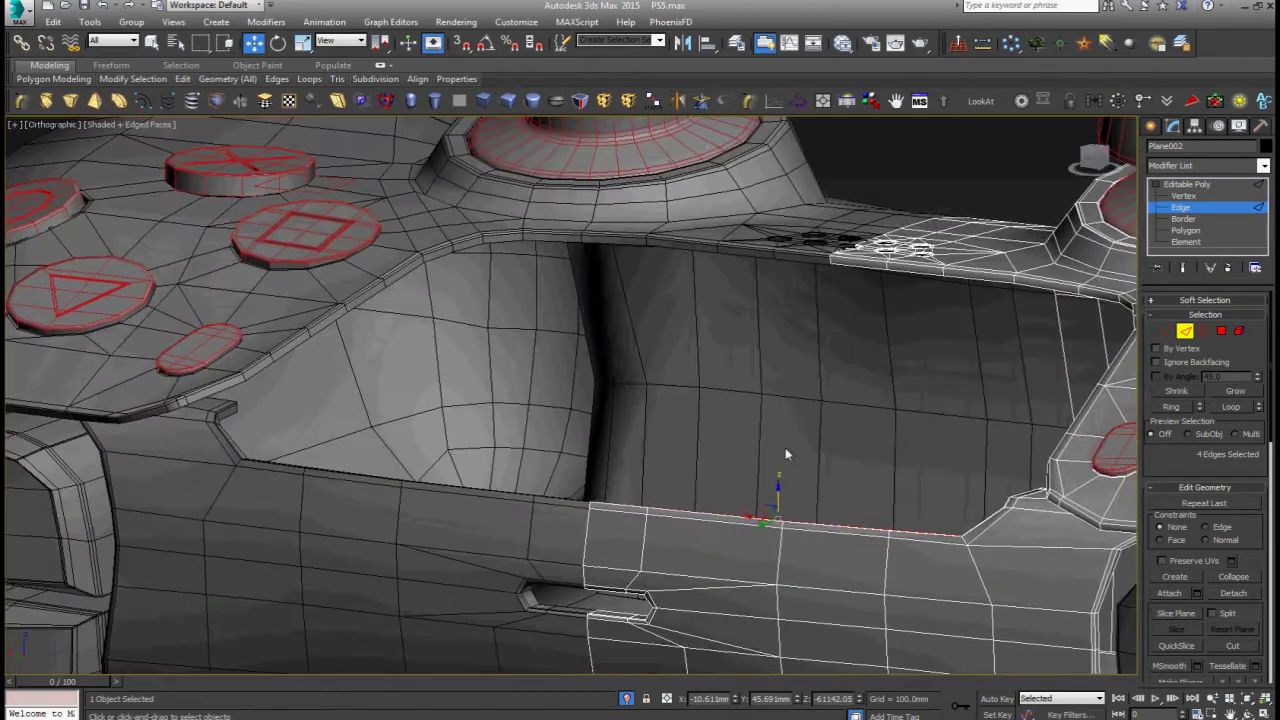
{"action": "left_click_drag", "start_coordinate": [779, 492], "coordinate": [785, 441], "text": "shift"}
{"action": "mouse_move", "coordinate": [785, 441]}
{"action": "middle_mouse_down", "text": "alt"}
{"action": "mouse_move", "coordinate": [796, 459]}
{"action": "mouse_move", "coordinate": [768, 475]}
{"action": "middle_mouse_up", "text": "alt"}
{"action": "mouse_move", "coordinate": [768, 470]}
{"action": "left_mouse_down"}
{"action": "mouse_move", "coordinate": [892, 380]}
{"action": "mouse_move", "coordinate": [944, 265]}
{"action": "left_mouse_up"}
Step: Stretch the shelf's top edge up toward the rim and scale it longer at both ends
{"action": "middle_click_drag", "start_coordinate": [952, 291], "coordinate": [904, 289], "text": "alt"}
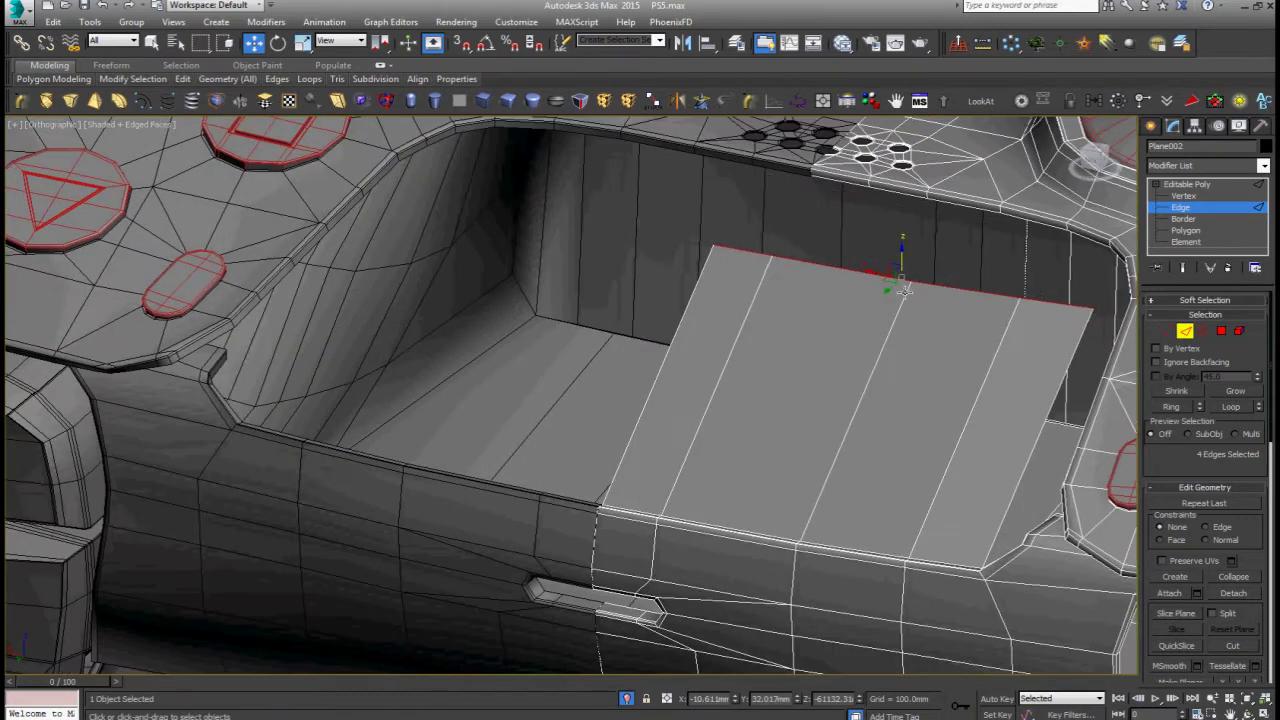
{"action": "left_click_drag", "start_coordinate": [887, 289], "coordinate": [982, 224]}
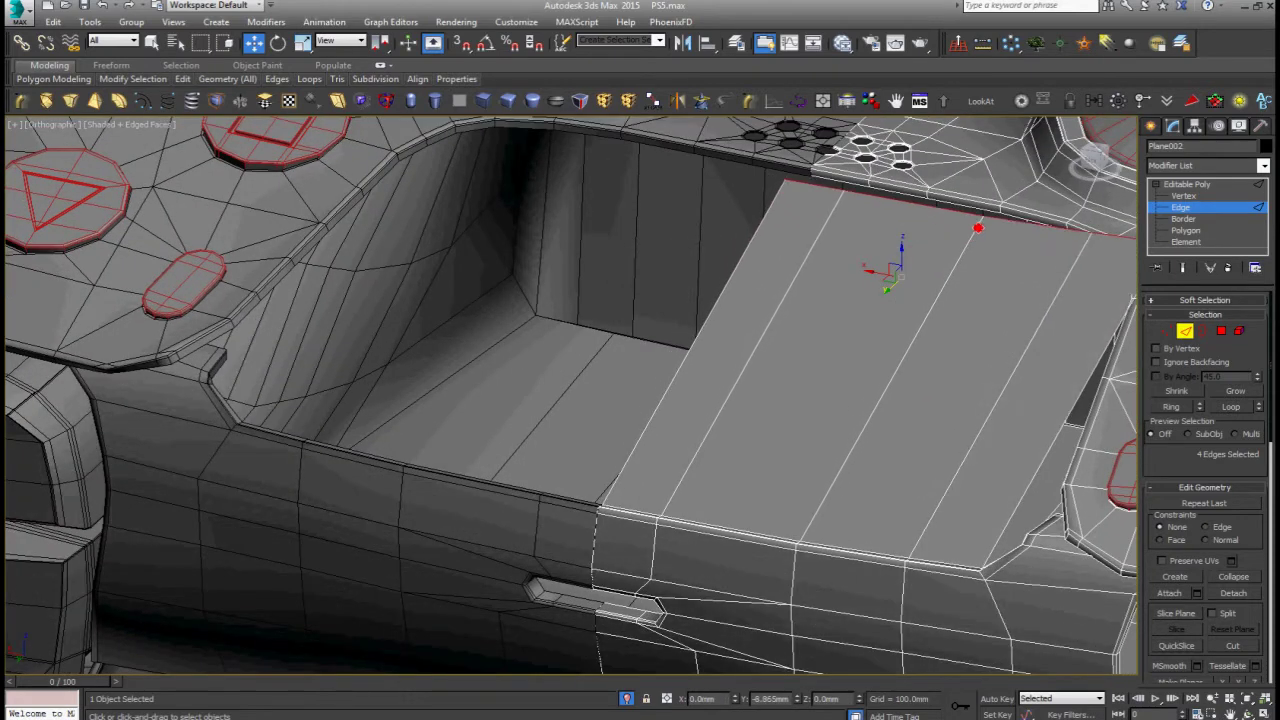
{"action": "middle_click_drag", "start_coordinate": [982, 224], "coordinate": [845, 306], "text": "alt"}
{"action": "middle_click_drag", "start_coordinate": [540, 330], "coordinate": [788, 333], "text": "alt"}
{"action": "left_click_drag", "start_coordinate": [818, 326], "coordinate": [822, 410]}
{"action": "right_click", "coordinate": [819, 372]}
{"action": "left_click", "coordinate": [843, 390]}
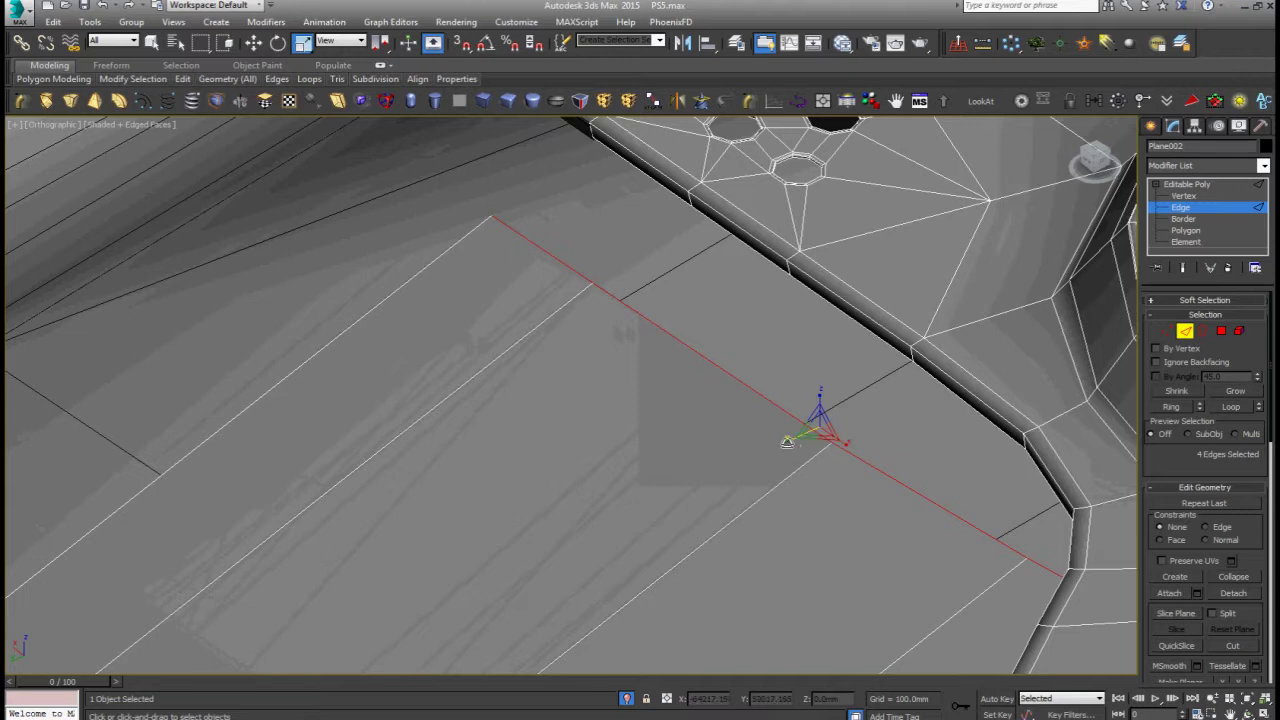
{"action": "left_click_drag", "start_coordinate": [788, 442], "coordinate": [790, 430]}
Step: Slide the shelf's top edge back against the rim ridge with the Move tool
{"action": "right_click", "coordinate": [688, 387]}
{"action": "left_click", "coordinate": [720, 388]}
{"action": "scroll", "coordinate": [720, 388], "scroll_direction": "down", "scroll_amount": 2}
{"action": "left_click_drag", "start_coordinate": [752, 413], "coordinate": [795, 394]}
{"action": "scroll", "coordinate": [800, 400], "scroll_direction": "down", "scroll_amount": 3}
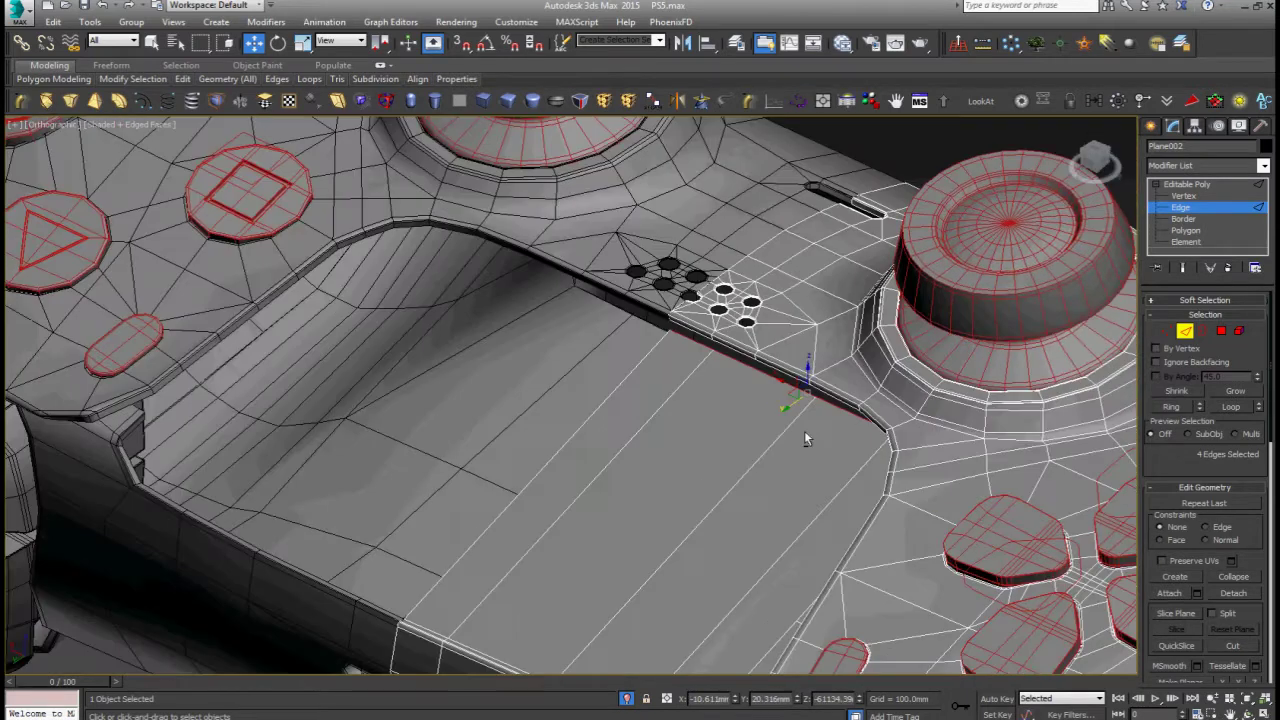
{"action": "middle_click_drag", "start_coordinate": [804, 430], "coordinate": [863, 428], "text": "alt"}
{"action": "scroll", "coordinate": [831, 408], "scroll_direction": "up", "scroll_amount": 2}
{"action": "scroll", "coordinate": [828, 408], "scroll_direction": "up", "scroll_amount": 2}
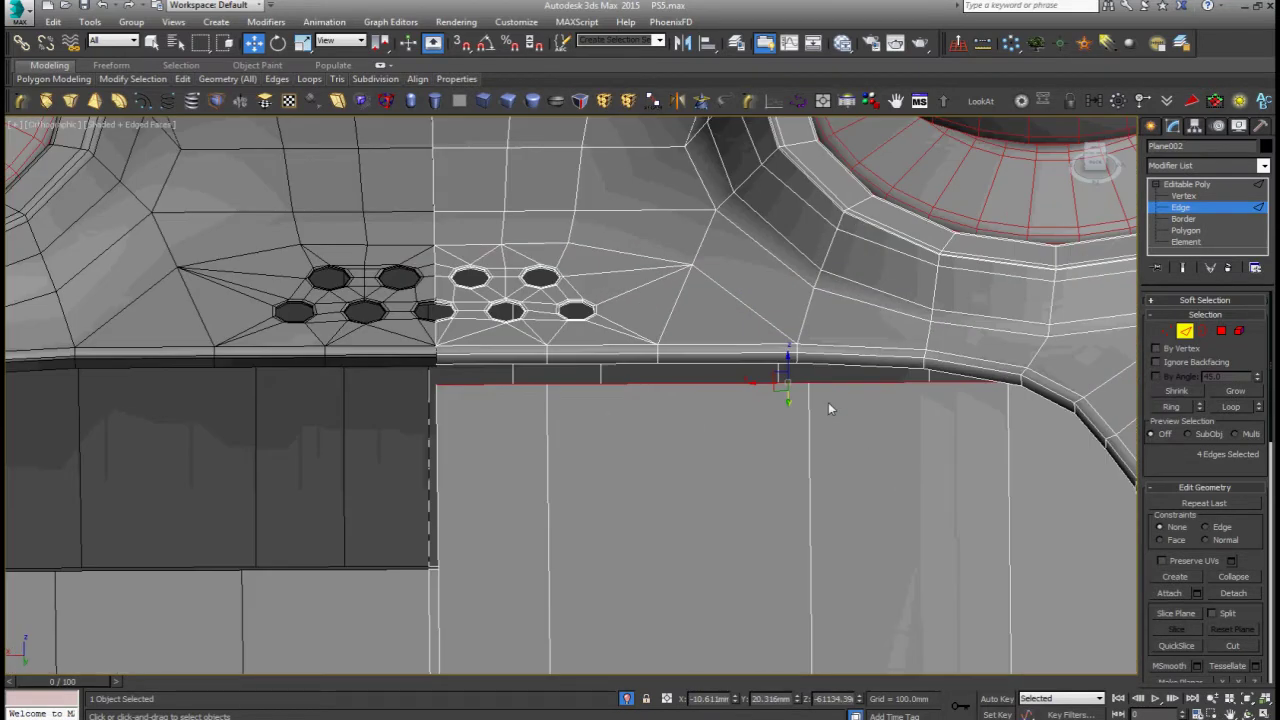
Step: Target Weld two of the shelf's top vertices onto the rim vertices
{"action": "key", "text": "1"}
{"action": "middle_click_drag", "start_coordinate": [600, 375], "coordinate": [611, 379]}
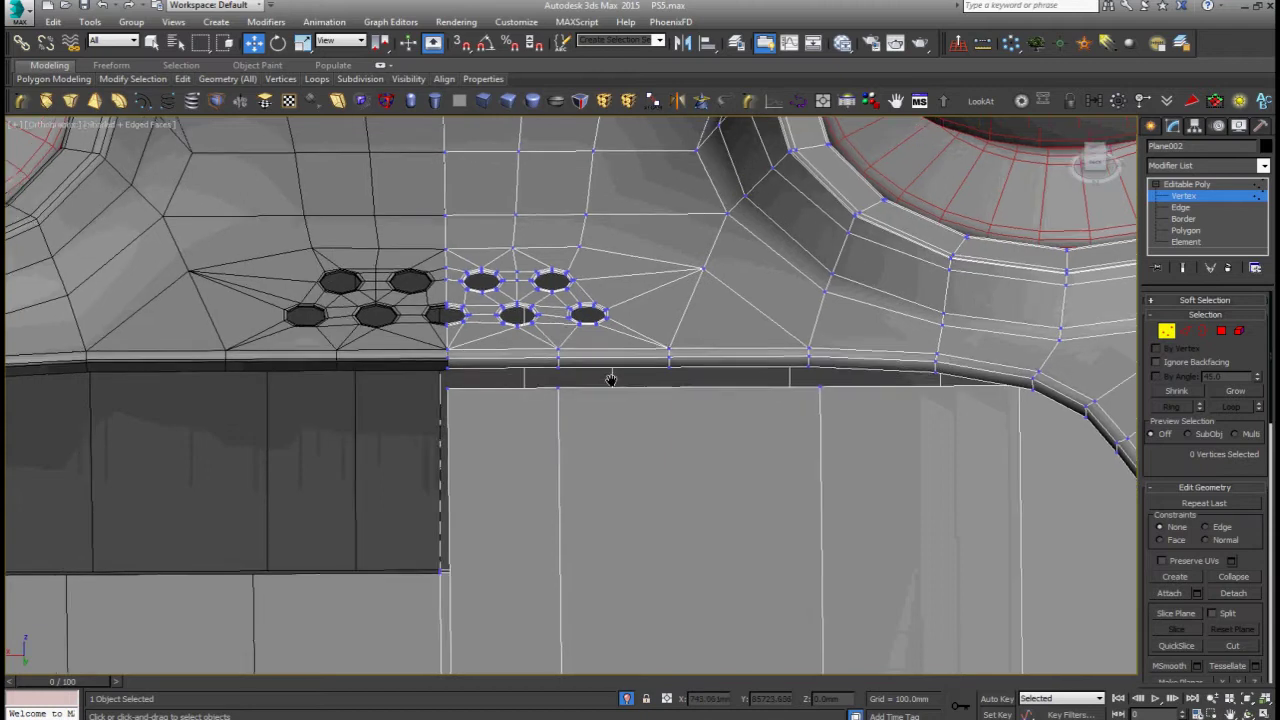
{"action": "scroll", "coordinate": [611, 379], "scroll_direction": "up", "scroll_amount": 4}
{"action": "right_click", "coordinate": [611, 379]}
{"action": "left_click", "coordinate": [589, 472]}
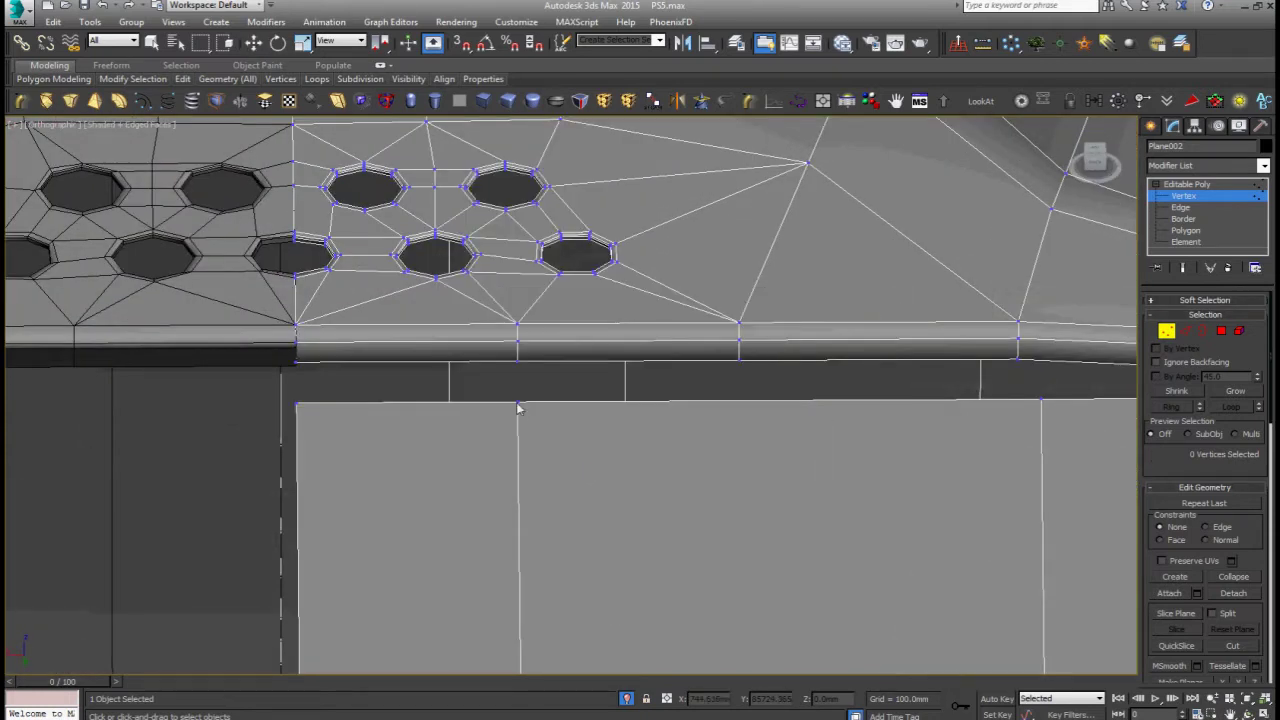
{"action": "left_click", "coordinate": [518, 360]}
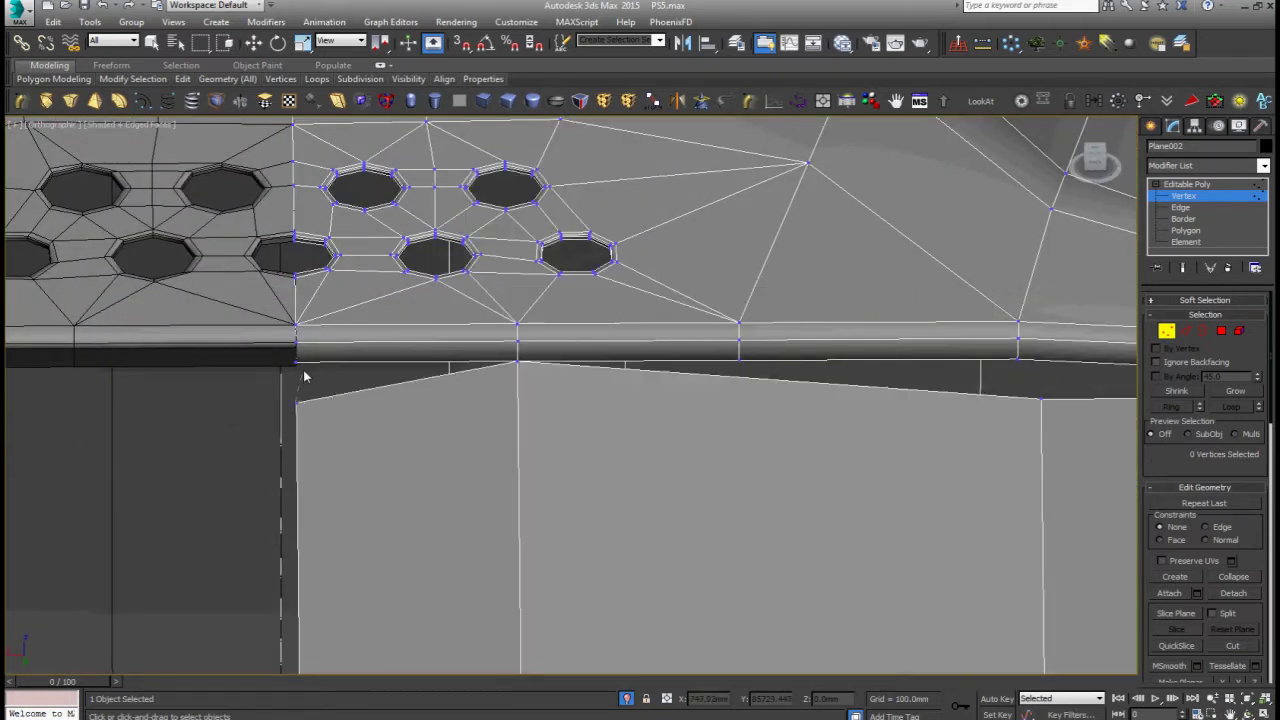
{"action": "middle_click_drag", "start_coordinate": [457, 395], "coordinate": [566, 437]}
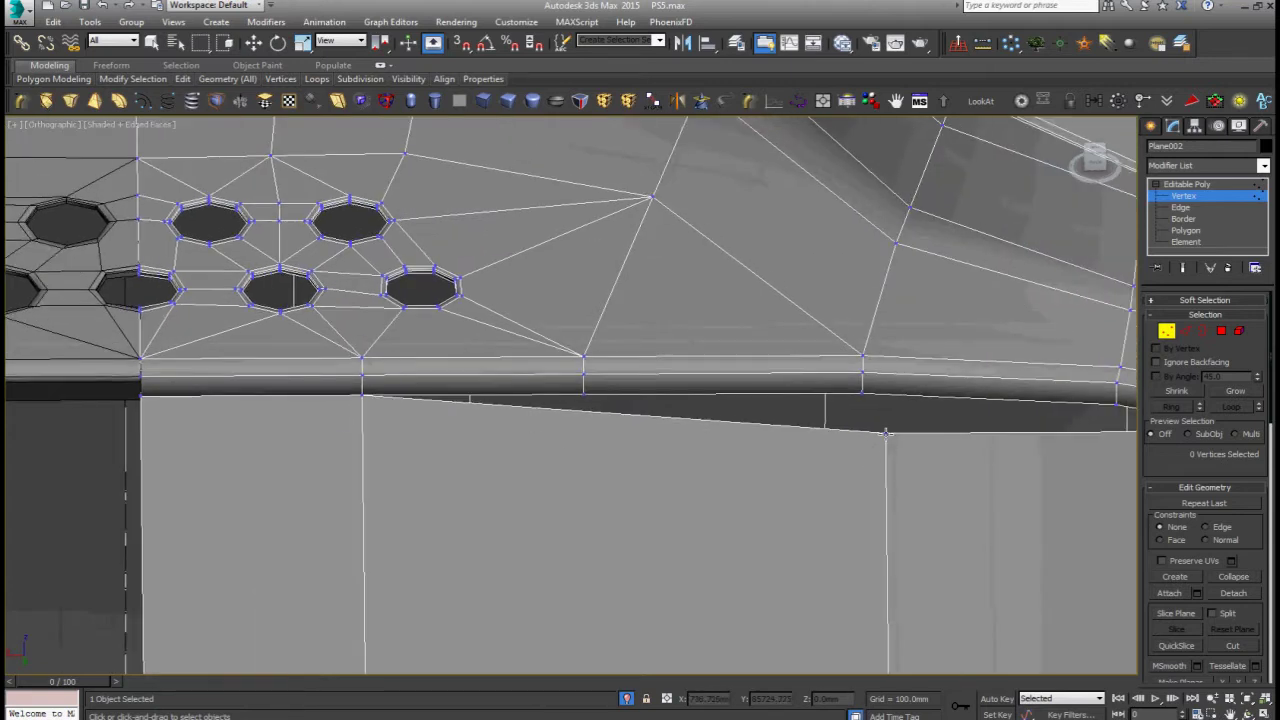
{"action": "left_click", "coordinate": [583, 396]}
Step: Return to Move and Edge level and inspect the upper rim
{"action": "key", "text": "w"}
{"action": "scroll", "coordinate": [611, 425], "scroll_direction": "down", "scroll_amount": 3}
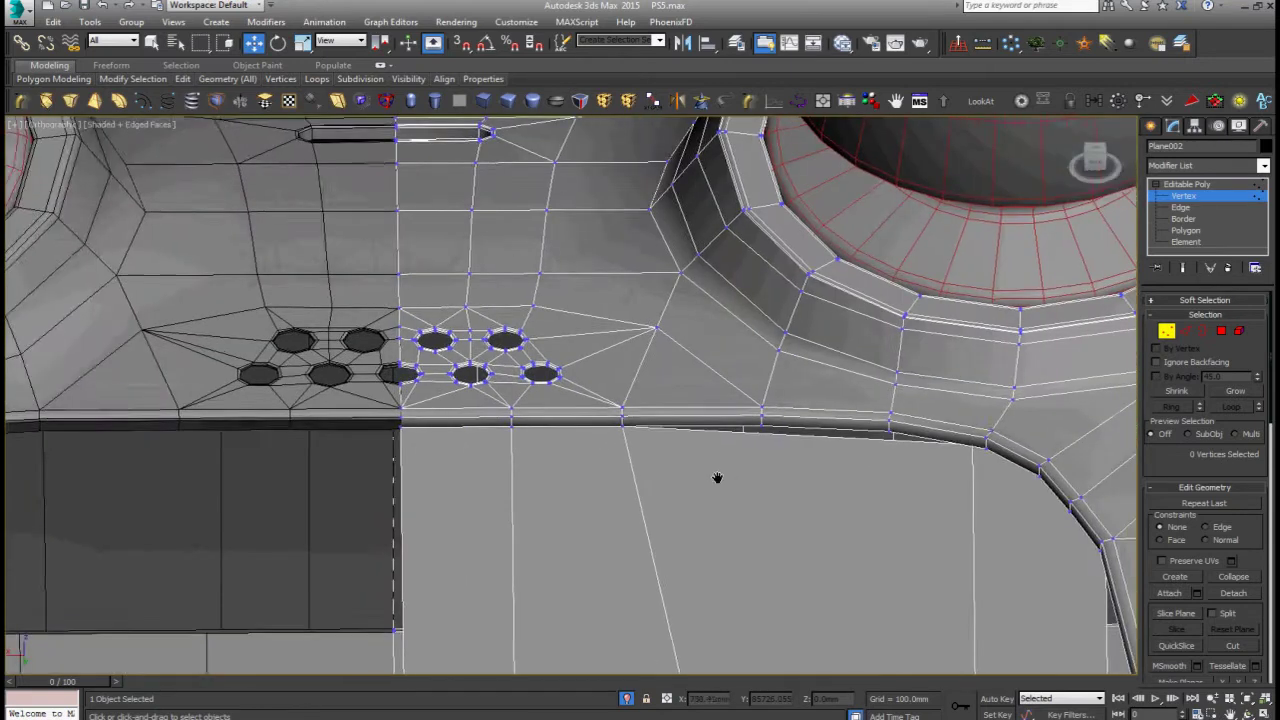
{"action": "scroll", "coordinate": [849, 420], "scroll_direction": "down", "scroll_amount": 1}
{"action": "scroll", "coordinate": [849, 420], "scroll_direction": "down", "scroll_amount": 2}
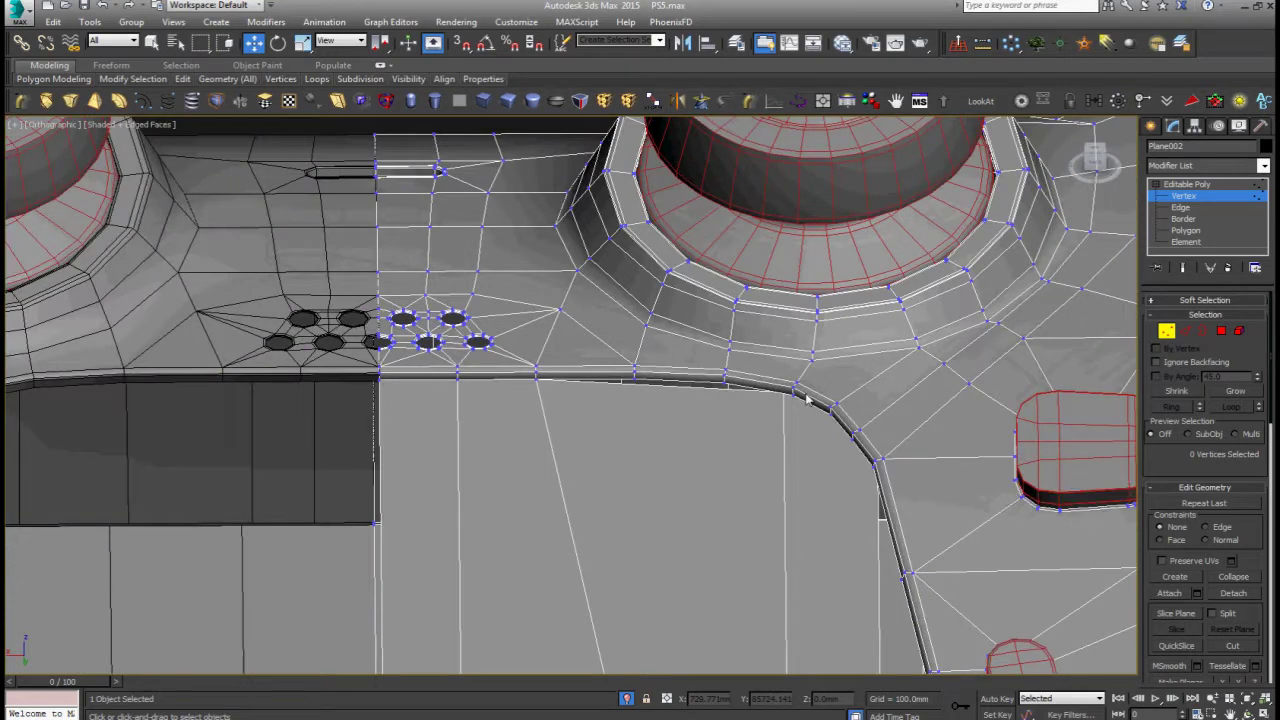
{"action": "scroll", "coordinate": [780, 443], "scroll_direction": "down", "scroll_amount": 2}
{"action": "scroll", "coordinate": [741, 438], "scroll_direction": "down", "scroll_amount": 1}
{"action": "key", "text": "2"}
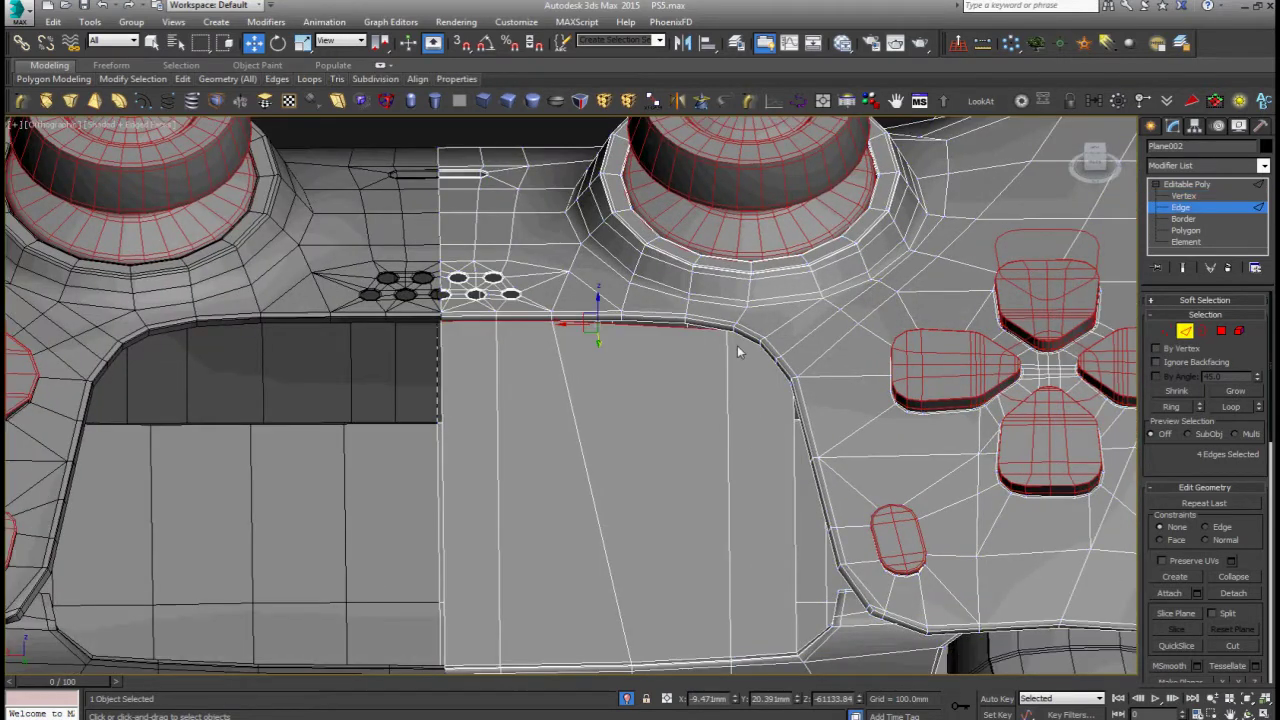
{"action": "scroll", "coordinate": [737, 348], "scroll_direction": "up", "scroll_amount": 4}
{"action": "scroll", "coordinate": [715, 367], "scroll_direction": "up", "scroll_amount": 1}
{"action": "middle_click_drag", "start_coordinate": [720, 313], "coordinate": [729, 349]}
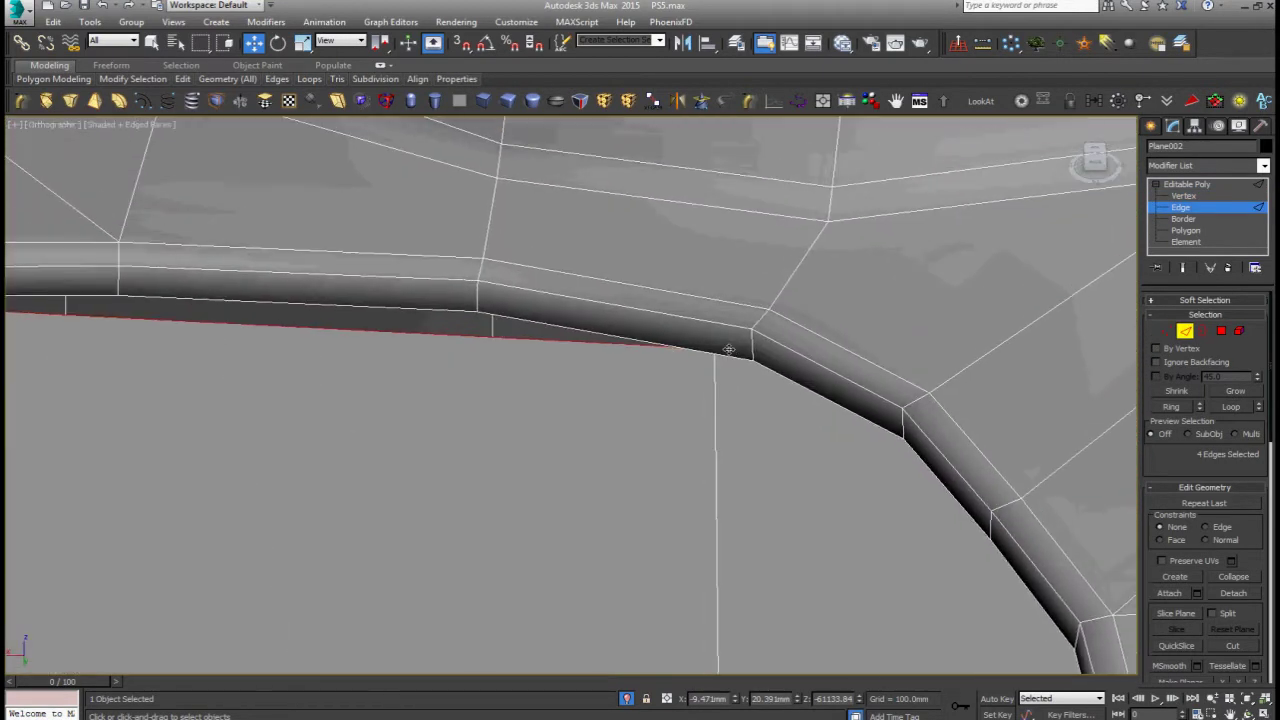
{"action": "left_click", "coordinate": [156, 127]}
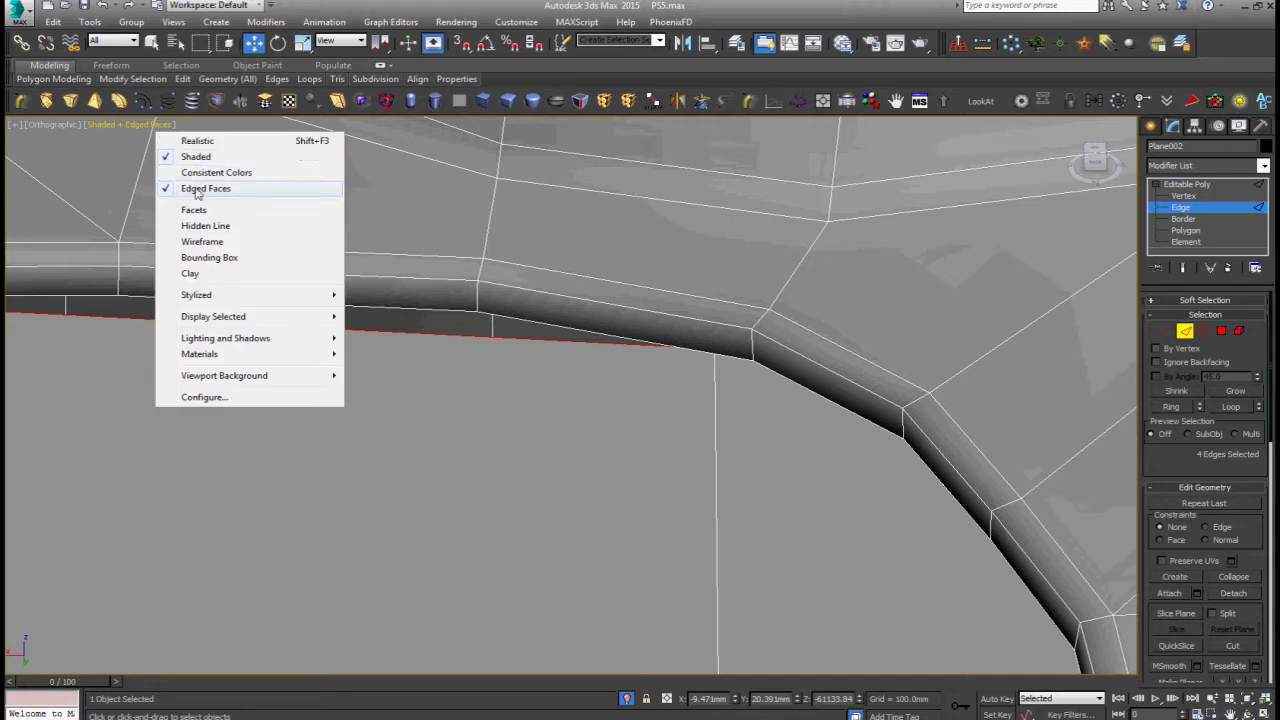
Step: Switch the viewport to Wireframe and pick an edge near the rim corner
{"action": "left_click", "coordinate": [202, 241]}
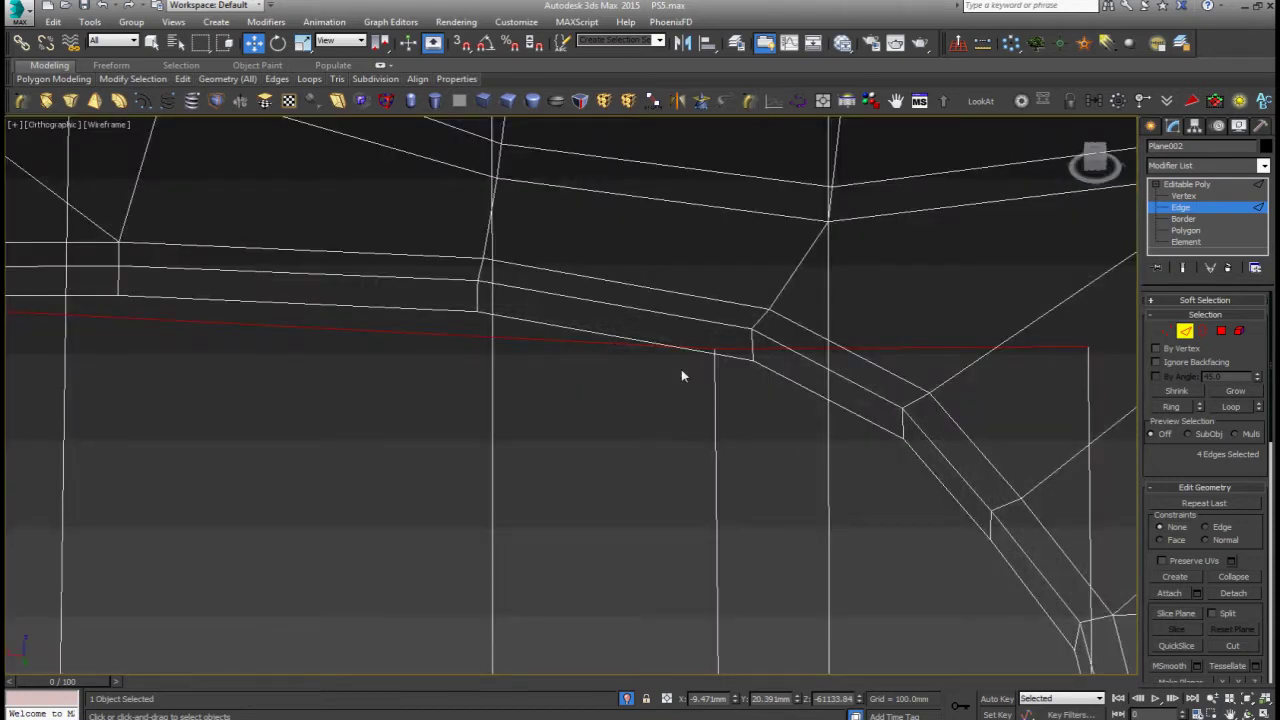
{"action": "left_click", "coordinate": [908, 349]}
{"action": "scroll", "coordinate": [907, 355], "scroll_direction": "down", "scroll_amount": 3}
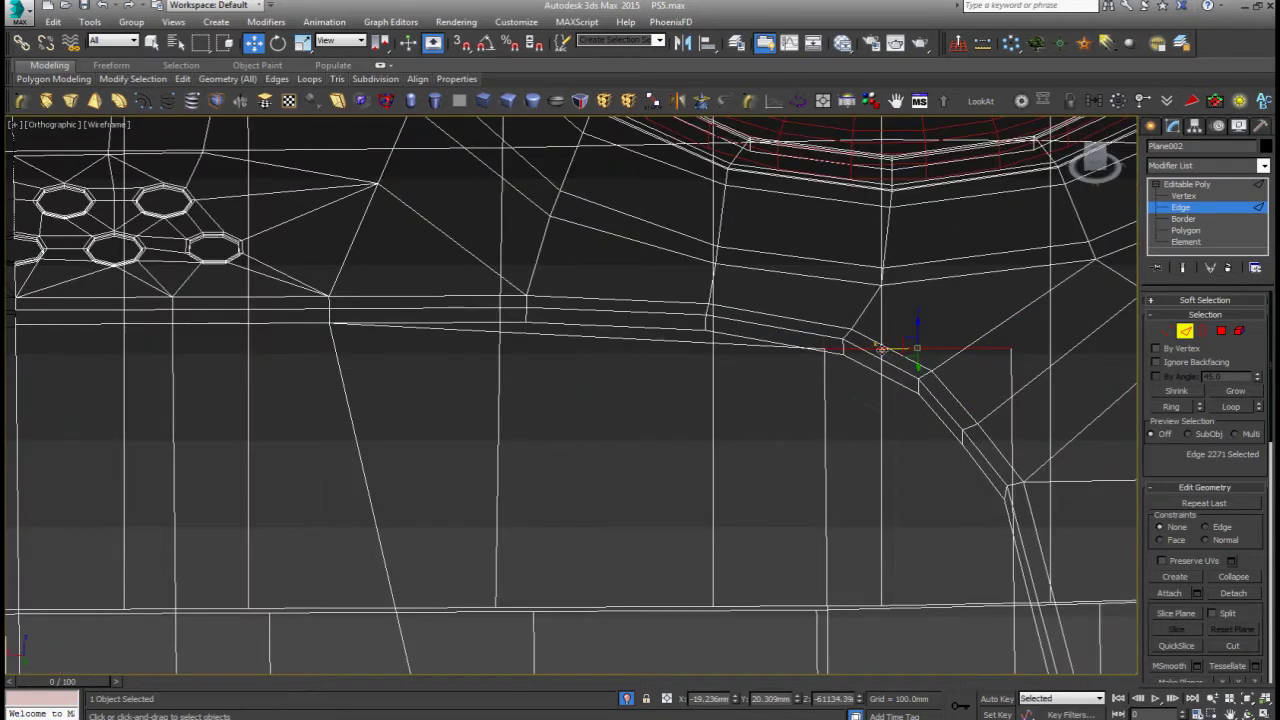
Step: Target Weld the lower corner vertex onto the vertex above it
{"action": "key", "text": "1"}
{"action": "right_click", "coordinate": [670, 308]}
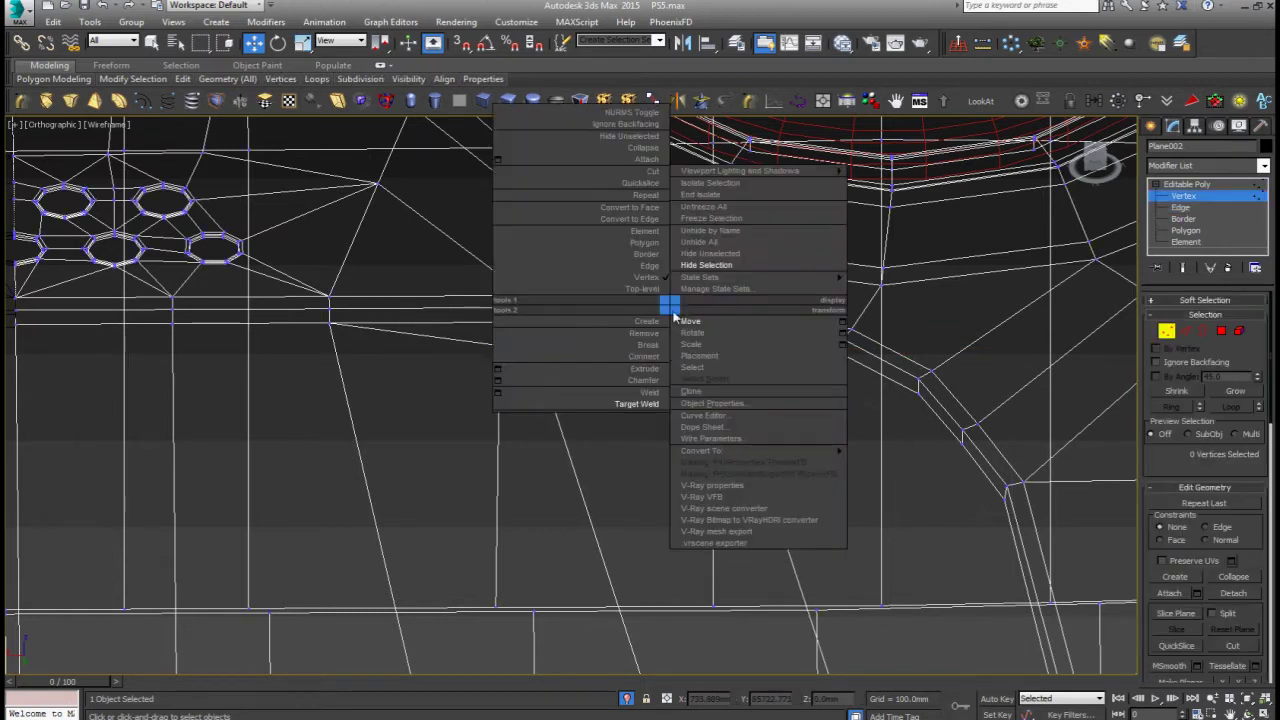
{"action": "left_click", "coordinate": [640, 404]}
{"action": "left_click", "coordinate": [528, 322]}
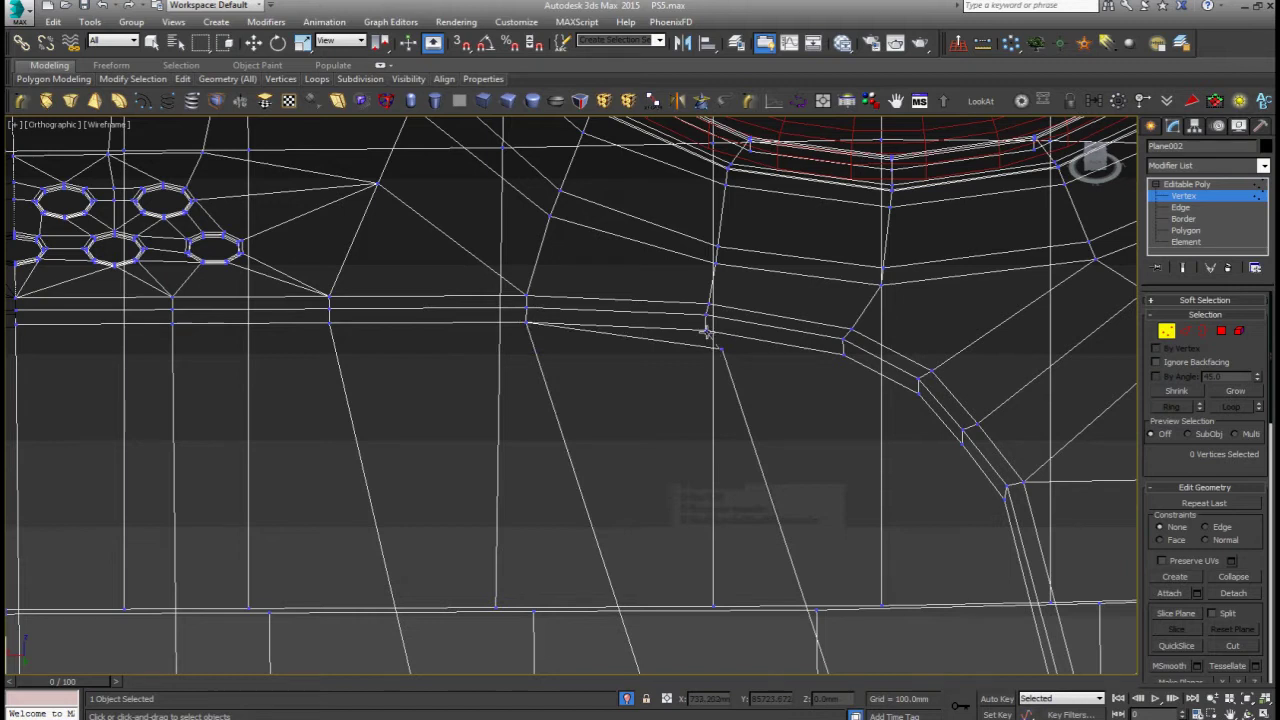
{"action": "scroll", "coordinate": [740, 366], "scroll_direction": "down", "scroll_amount": 5}
{"action": "middle_click_drag", "start_coordinate": [370, 302], "coordinate": [386, 334]}
{"action": "left_click", "coordinate": [107, 124]}
Step: Show the viewport as Shaded with Edged Faces
{"action": "left_click", "coordinate": [143, 160]}
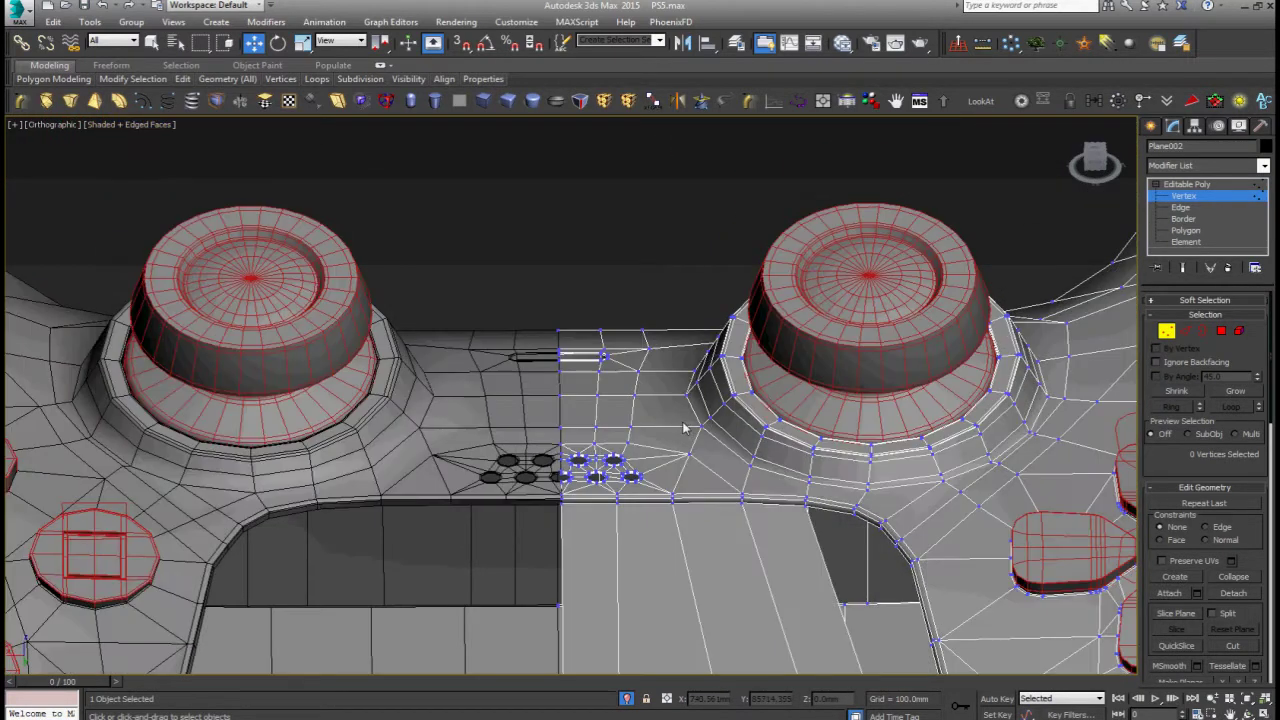
{"action": "scroll", "coordinate": [710, 447], "scroll_direction": "down", "scroll_amount": 3}
{"action": "scroll", "coordinate": [710, 447], "scroll_direction": "up", "scroll_amount": 2}
{"action": "scroll", "coordinate": [710, 447], "scroll_direction": "up", "scroll_amount": 5}
Step: Select the recess bevel's border edges and Bridge the first gap
{"action": "key", "text": "2"}
{"action": "left_click", "coordinate": [695, 425]}
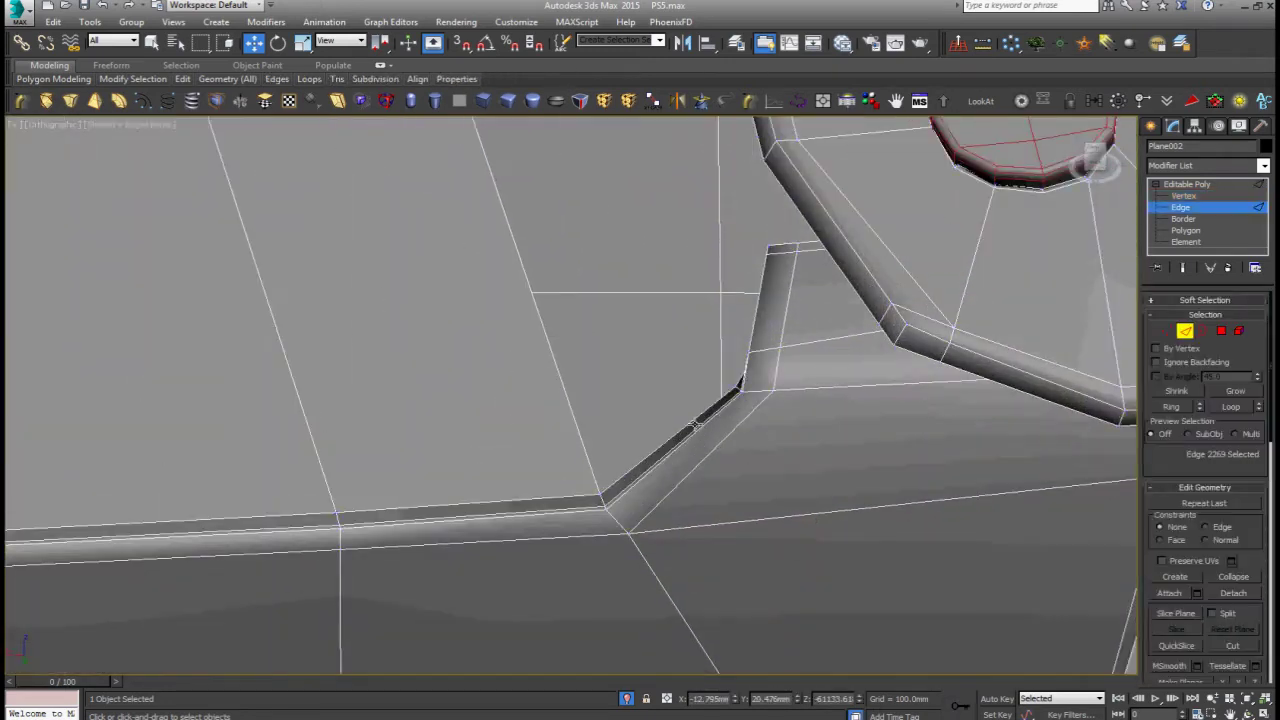
{"action": "scroll", "coordinate": [680, 430], "scroll_direction": "down", "scroll_amount": 3}
{"action": "scroll", "coordinate": [680, 430], "scroll_direction": "down", "scroll_amount": 2}
{"action": "scroll", "coordinate": [540, 316], "scroll_direction": "up", "scroll_amount": 3}
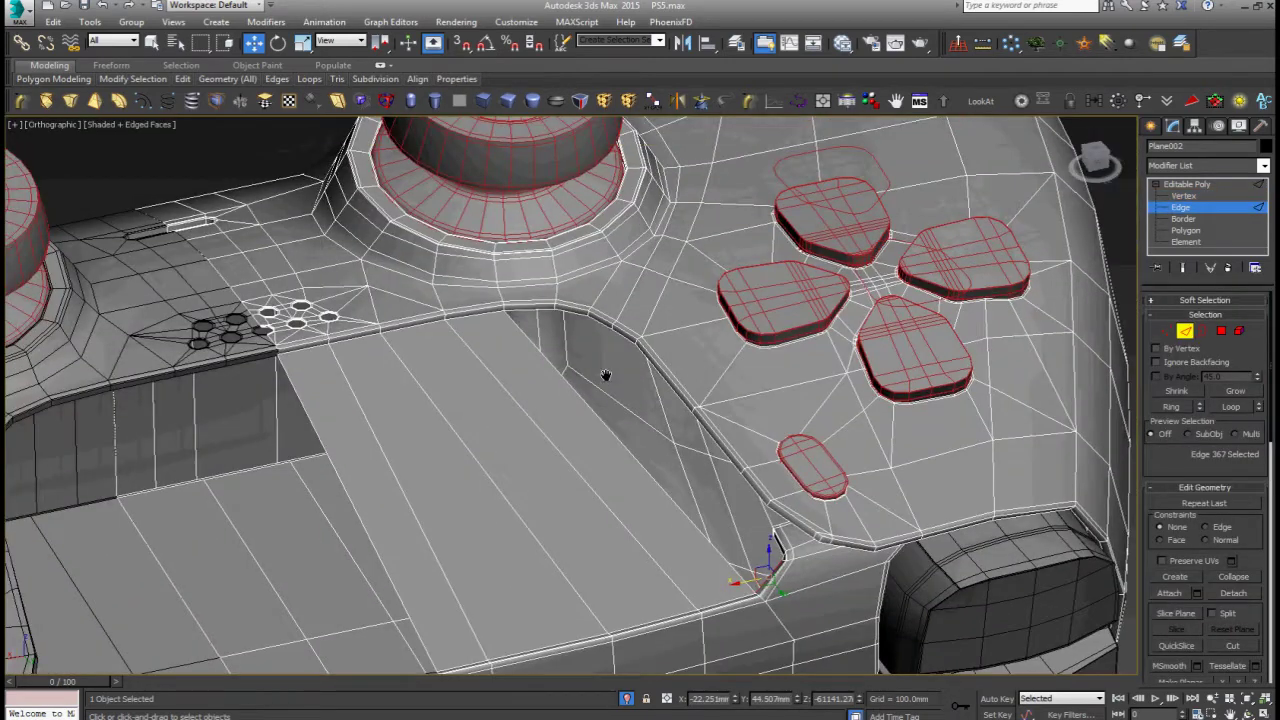
{"action": "scroll", "coordinate": [540, 316], "scroll_direction": "up", "scroll_amount": 4}
{"action": "scroll", "coordinate": [1166, 338], "scroll_direction": "down", "scroll_amount": 2}
{"action": "scroll", "coordinate": [1166, 345], "scroll_direction": "down", "scroll_amount": 2}
{"action": "scroll", "coordinate": [1164, 355], "scroll_direction": "down", "scroll_amount": 2}
{"action": "scroll", "coordinate": [1162, 362], "scroll_direction": "down", "scroll_amount": 2}
{"action": "scroll", "coordinate": [1166, 372], "scroll_direction": "down", "scroll_amount": 2}
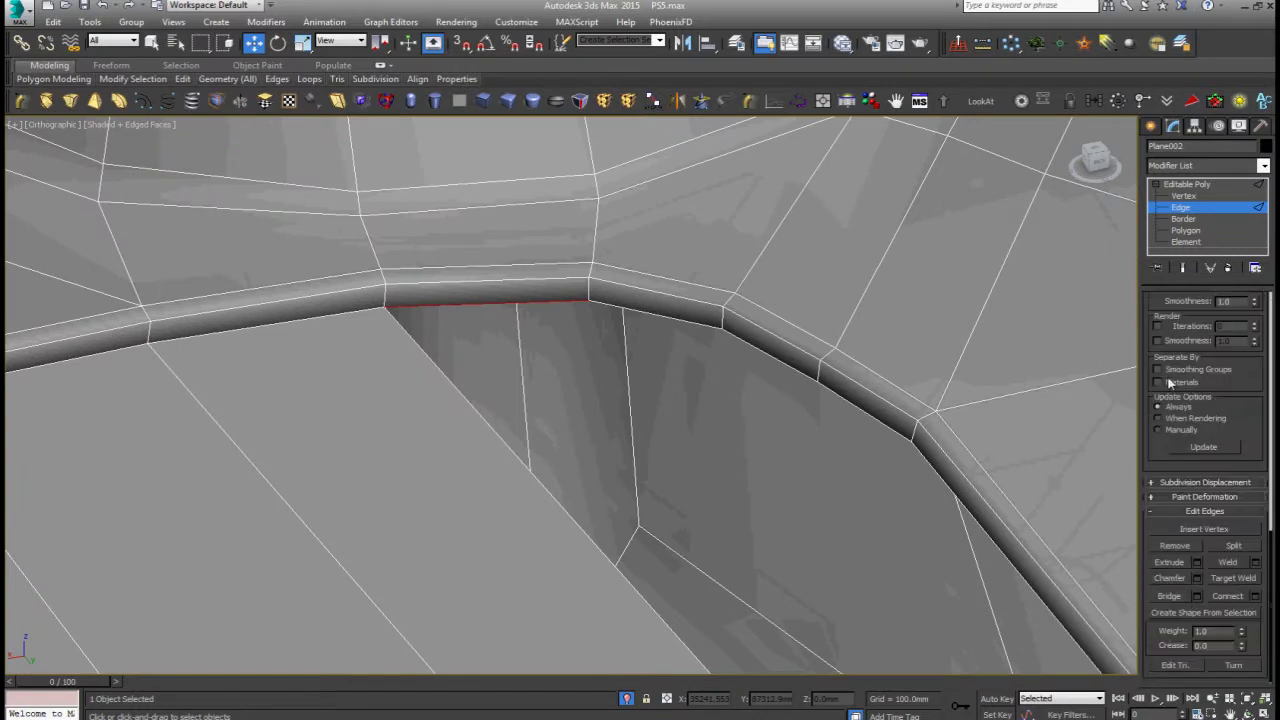
{"action": "left_click", "coordinate": [1183, 601]}
Step: Slide the bridged corner vertex along its edge toward the new bridge
{"action": "scroll", "coordinate": [706, 449], "scroll_direction": "down", "scroll_amount": 2}
{"action": "scroll", "coordinate": [788, 523], "scroll_direction": "down", "scroll_amount": 2}
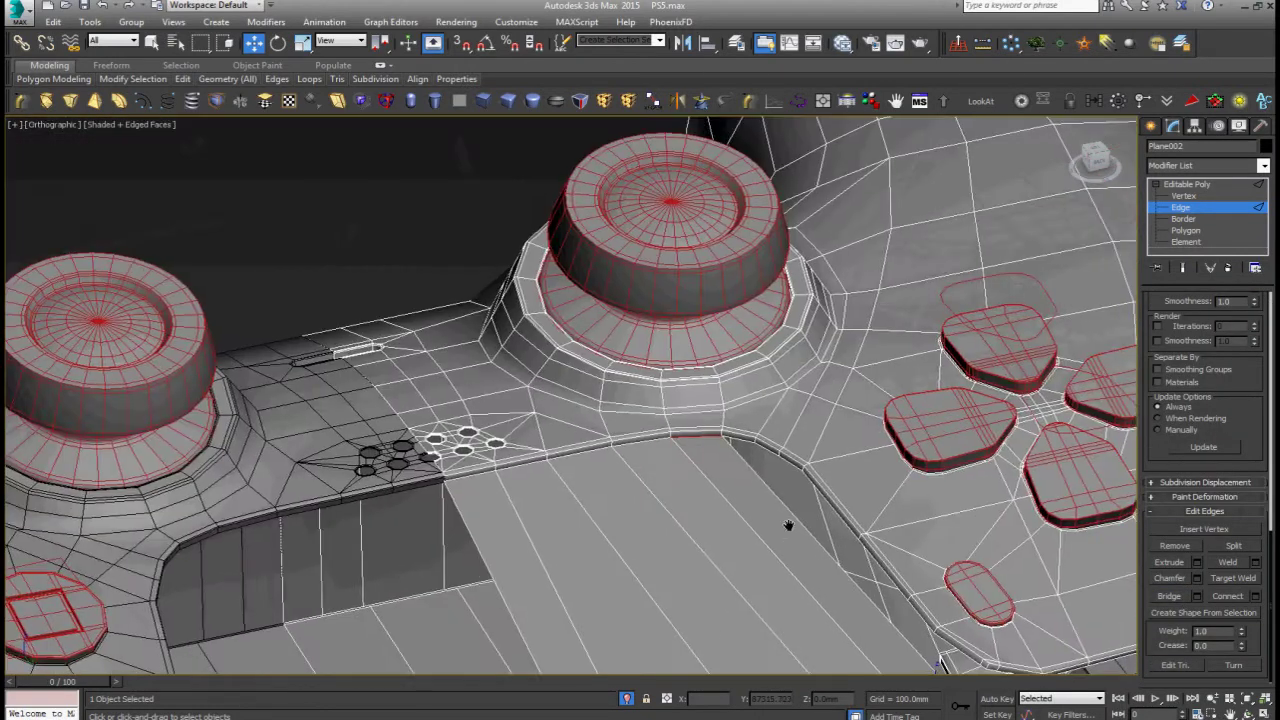
{"action": "scroll", "coordinate": [733, 364], "scroll_direction": "up", "scroll_amount": 1}
{"action": "scroll", "coordinate": [733, 364], "scroll_direction": "down", "scroll_amount": 2}
{"action": "mouse_move", "coordinate": [733, 364]}
{"action": "middle_mouse_down", "text": "alt"}
{"action": "mouse_move", "coordinate": [833, 445]}
{"action": "mouse_move", "coordinate": [844, 435]}
{"action": "mouse_move", "coordinate": [751, 429]}
{"action": "mouse_move", "coordinate": [808, 429]}
{"action": "middle_mouse_up", "text": "alt"}
{"action": "scroll", "coordinate": [810, 430], "scroll_direction": "up", "scroll_amount": 1}
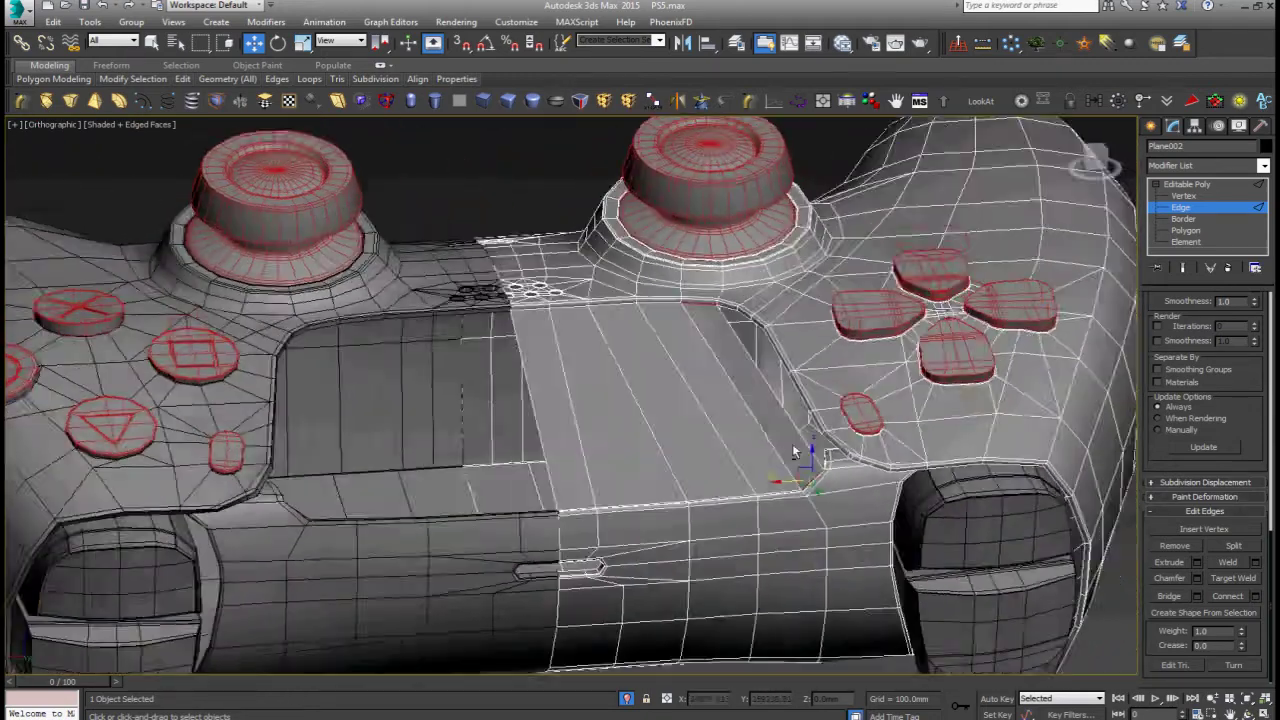
{"action": "scroll", "coordinate": [850, 468], "scroll_direction": "up", "scroll_amount": 5}
{"action": "scroll", "coordinate": [863, 497], "scroll_direction": "up", "scroll_amount": 4}
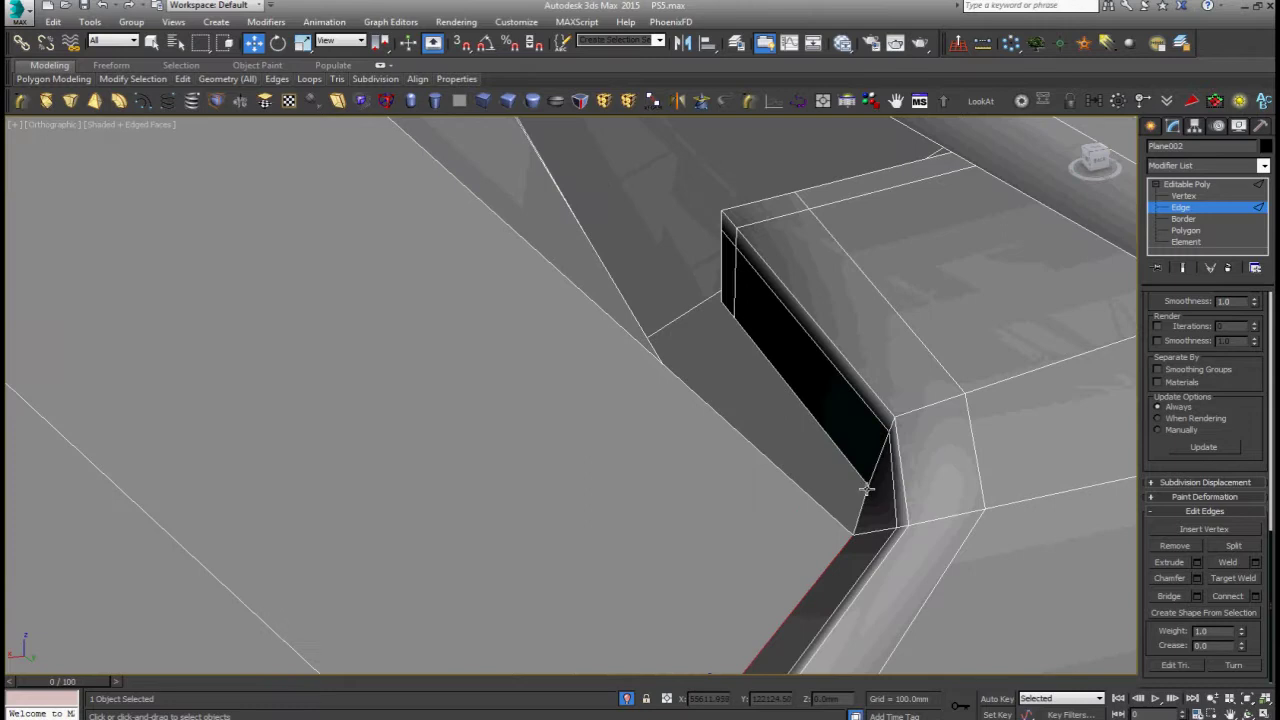
{"action": "key", "text": "1"}
{"action": "middle_click_drag", "start_coordinate": [862, 497], "coordinate": [885, 484], "text": "alt"}
{"action": "left_click_drag", "start_coordinate": [871, 481], "coordinate": [820, 478]}
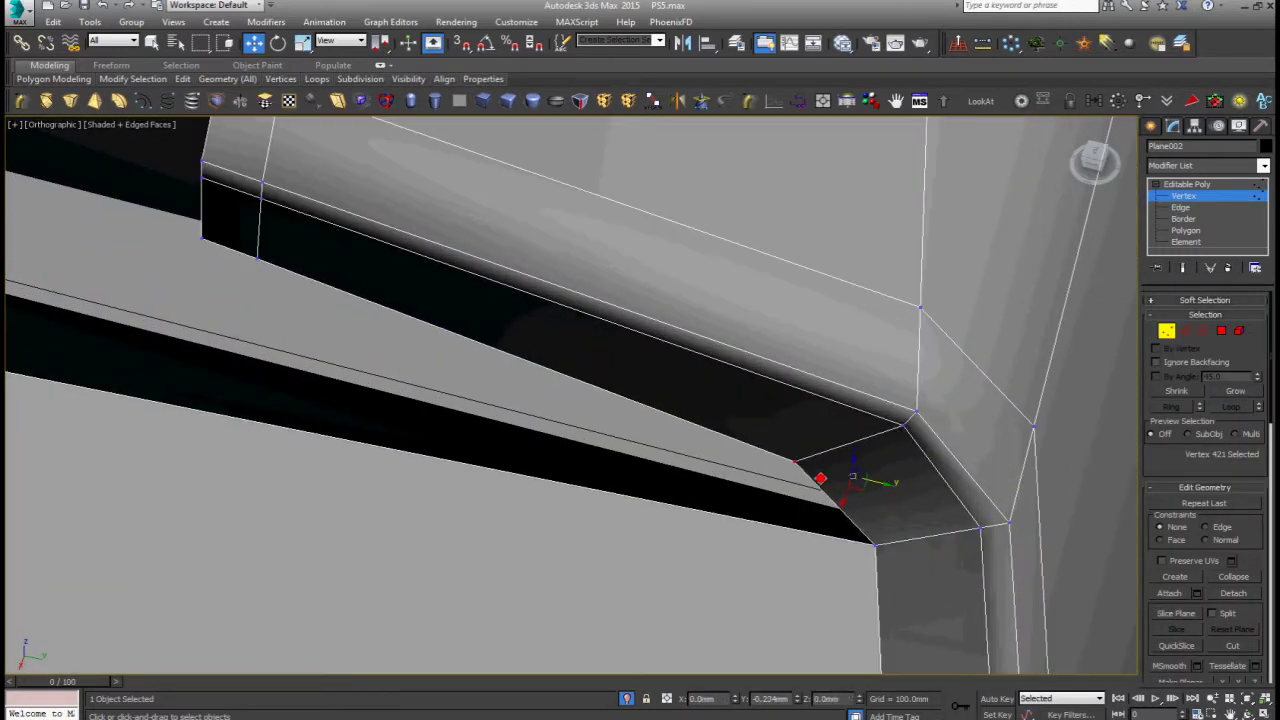
{"action": "scroll", "coordinate": [822, 480], "scroll_direction": "down", "scroll_amount": 4}
Step: Select edges at the bevelled corner and collapse the subdivision surface rollout
{"action": "key", "text": "2"}
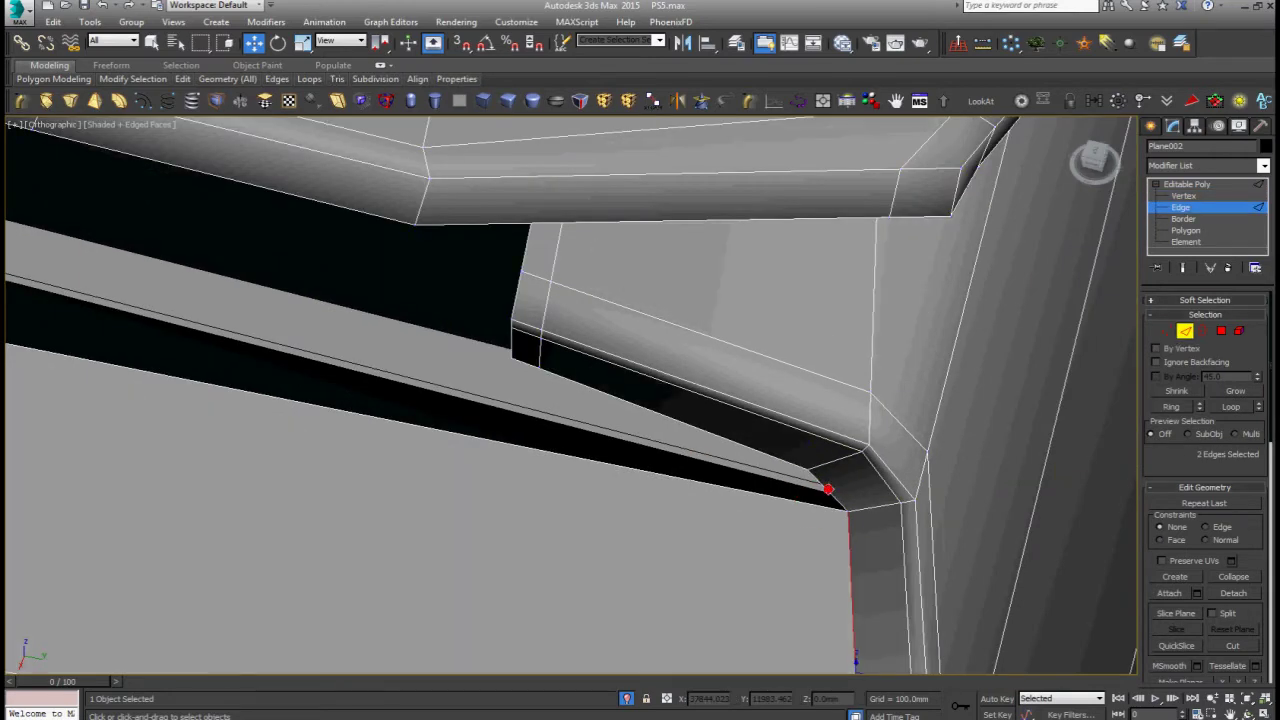
{"action": "left_click", "coordinate": [828, 489]}
{"action": "scroll", "coordinate": [828, 489], "scroll_direction": "down", "scroll_amount": 5}
{"action": "middle_click_drag", "start_coordinate": [828, 489], "coordinate": [592, 416], "text": "alt"}
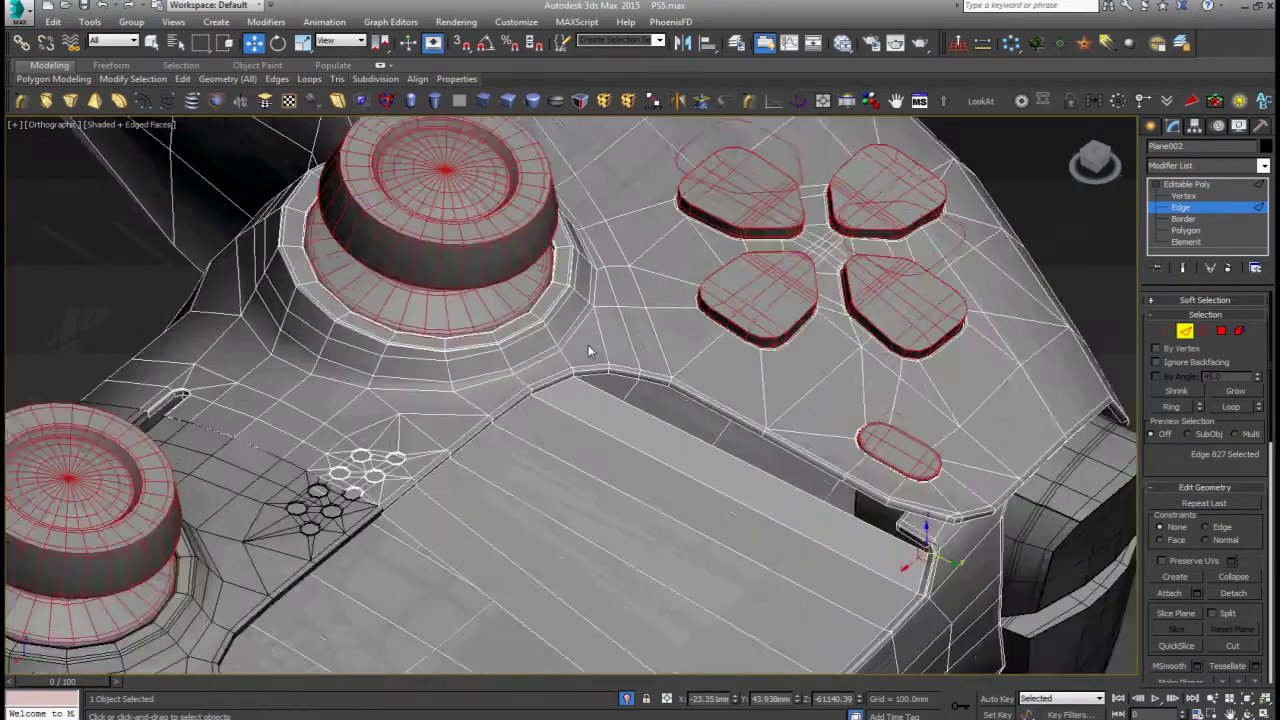
{"action": "scroll", "coordinate": [592, 416], "scroll_direction": "up", "scroll_amount": 6}
{"action": "left_click", "coordinate": [595, 422], "text": "ctrl"}
{"action": "scroll", "coordinate": [1144, 345], "scroll_direction": "down", "scroll_amount": 2}
{"action": "scroll", "coordinate": [1150, 360], "scroll_direction": "down", "scroll_amount": 3}
{"action": "scroll", "coordinate": [1187, 418], "scroll_direction": "down", "scroll_amount": 3}
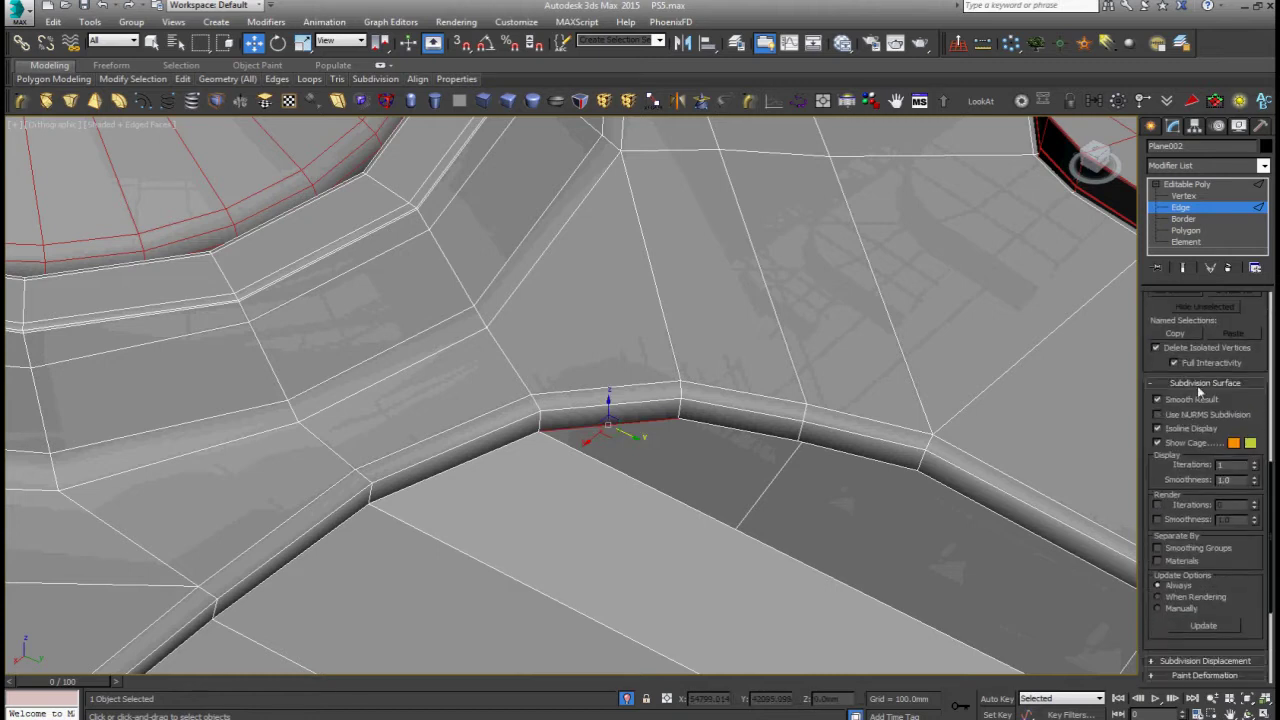
{"action": "left_click", "coordinate": [1199, 386]}
{"action": "scroll", "coordinate": [763, 480], "scroll_direction": "down", "scroll_amount": 2}
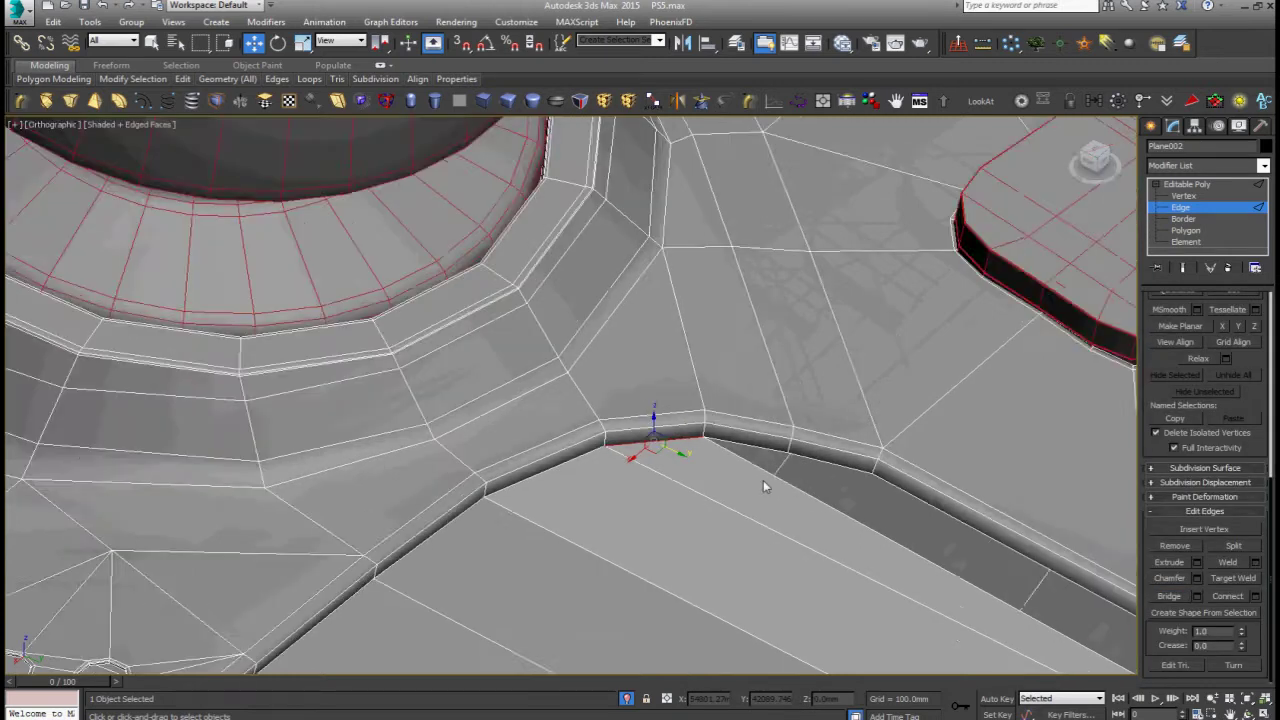
{"action": "scroll", "coordinate": [763, 480], "scroll_direction": "down", "scroll_amount": 3}
{"action": "scroll", "coordinate": [800, 477], "scroll_direction": "down", "scroll_amount": 2}
{"action": "scroll", "coordinate": [802, 476], "scroll_direction": "up", "scroll_amount": 3}
{"action": "scroll", "coordinate": [802, 476], "scroll_direction": "up", "scroll_amount": 2}
Step: Select the facing edges across the remaining gap and Bridge them
{"action": "left_click", "coordinate": [814, 486]}
{"action": "scroll", "coordinate": [814, 486], "scroll_direction": "down", "scroll_amount": 2}
{"action": "scroll", "coordinate": [594, 365], "scroll_direction": "down", "scroll_amount": 2}
{"action": "scroll", "coordinate": [490, 298], "scroll_direction": "up", "scroll_amount": 3}
{"action": "left_click", "coordinate": [490, 298]}
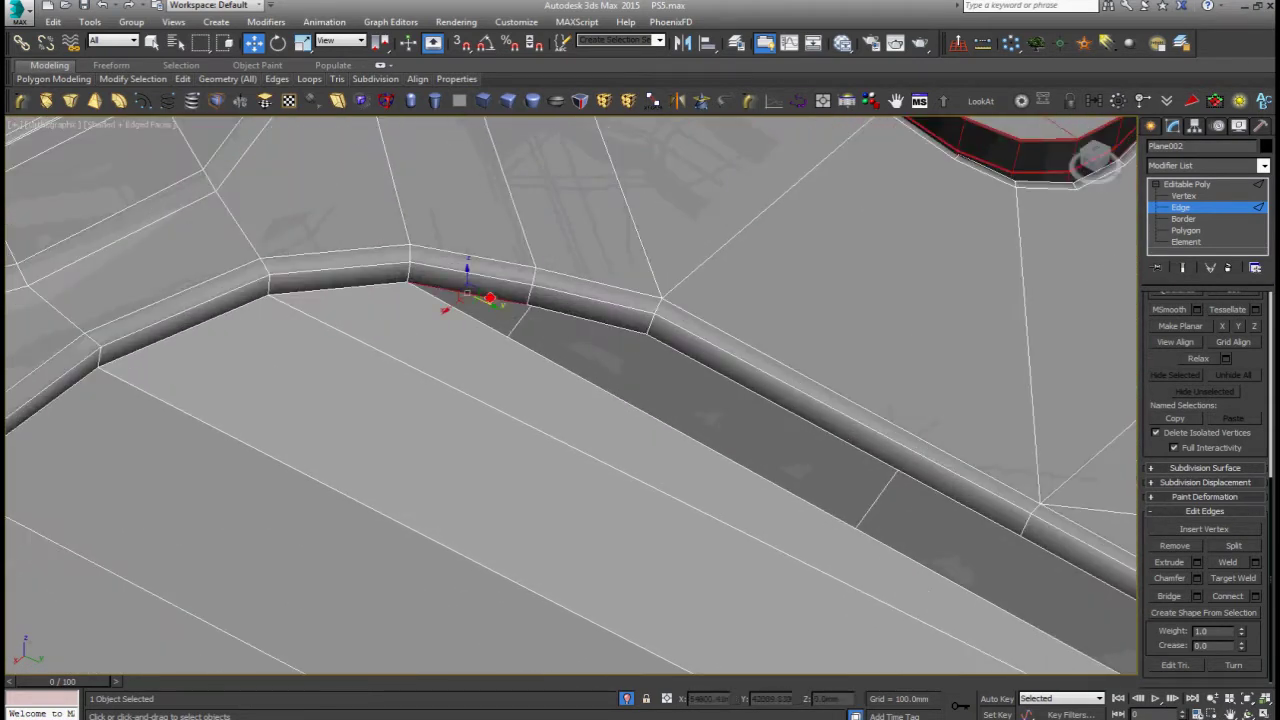
{"action": "left_click", "coordinate": [1175, 596]}
Step: From a frontal view, extend the edge selection along its loop
{"action": "scroll", "coordinate": [839, 557], "scroll_direction": "down", "scroll_amount": 4}
{"action": "scroll", "coordinate": [743, 457], "scroll_direction": "up", "scroll_amount": 2}
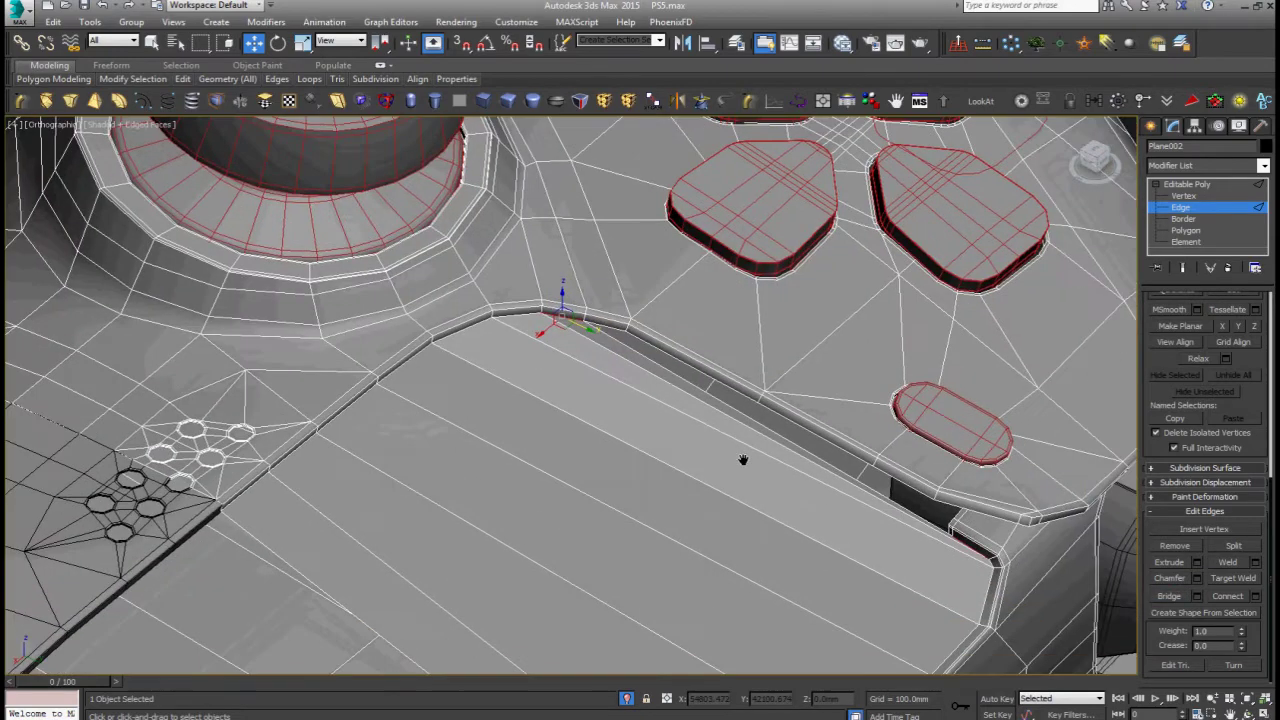
{"action": "scroll", "coordinate": [753, 473], "scroll_direction": "up", "scroll_amount": 2}
{"action": "scroll", "coordinate": [753, 473], "scroll_direction": "down", "scroll_amount": 4}
{"action": "middle_click_drag", "start_coordinate": [753, 473], "coordinate": [677, 471], "text": "alt"}
{"action": "scroll", "coordinate": [727, 476], "scroll_direction": "up", "scroll_amount": 3}
{"action": "key", "text": "alt+l"}
Step: Detach the touchpad's right-half faces from the controller body as a new object
{"action": "right_click", "coordinate": [726, 478]}
{"action": "left_click", "coordinate": [743, 494]}
{"action": "left_click", "coordinate": [655, 465]}
{"action": "right_click", "coordinate": [678, 481]}
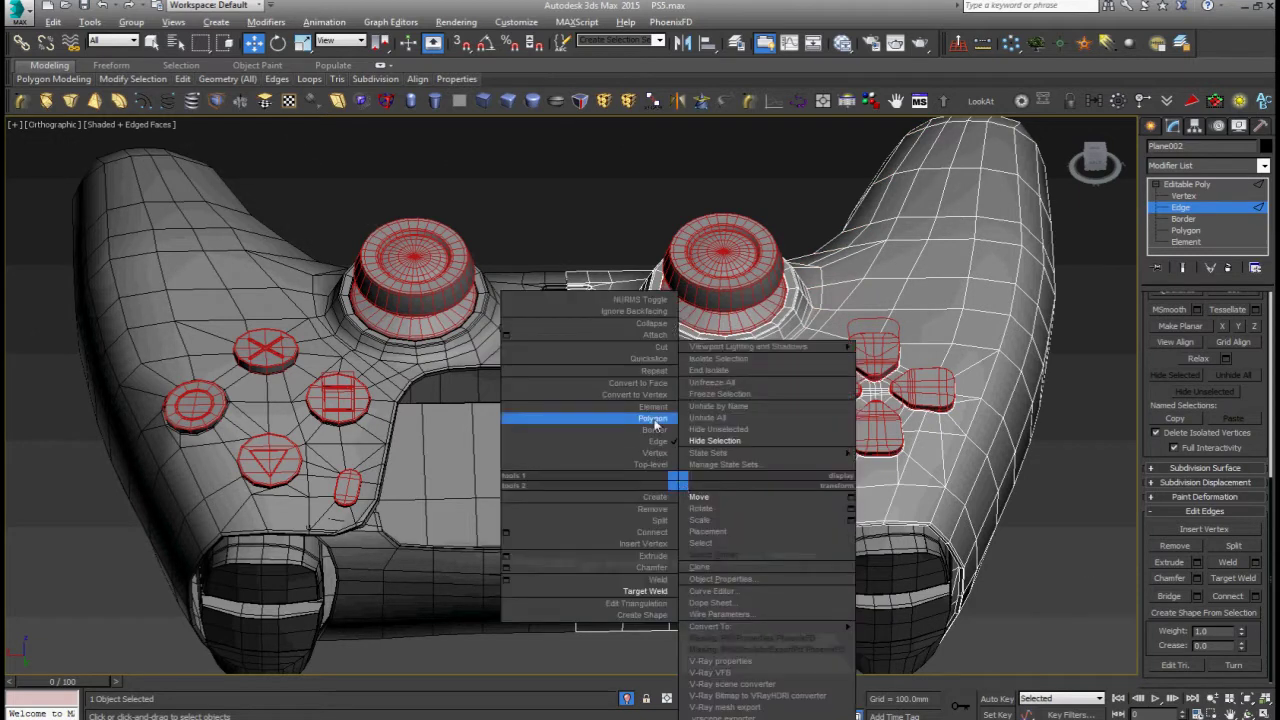
{"action": "left_click", "coordinate": [655, 393]}
{"action": "middle_click_drag", "start_coordinate": [651, 439], "coordinate": [697, 459]}
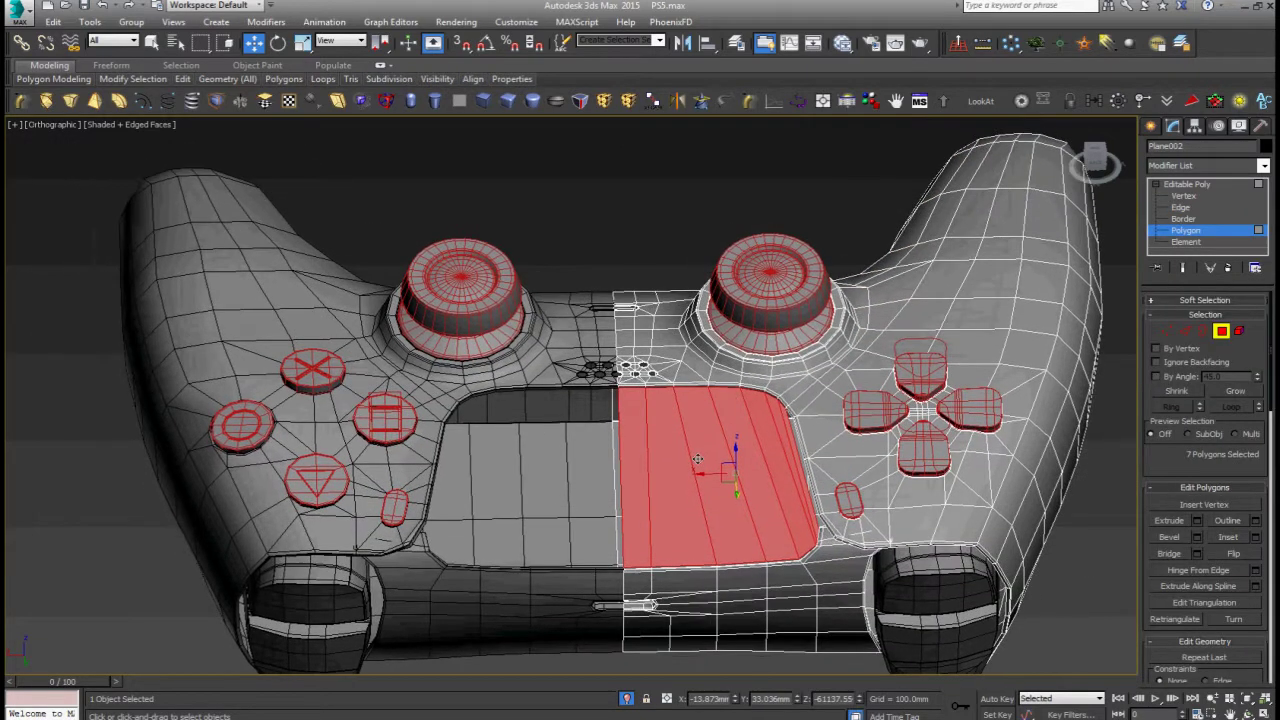
{"action": "key", "text": "Return"}
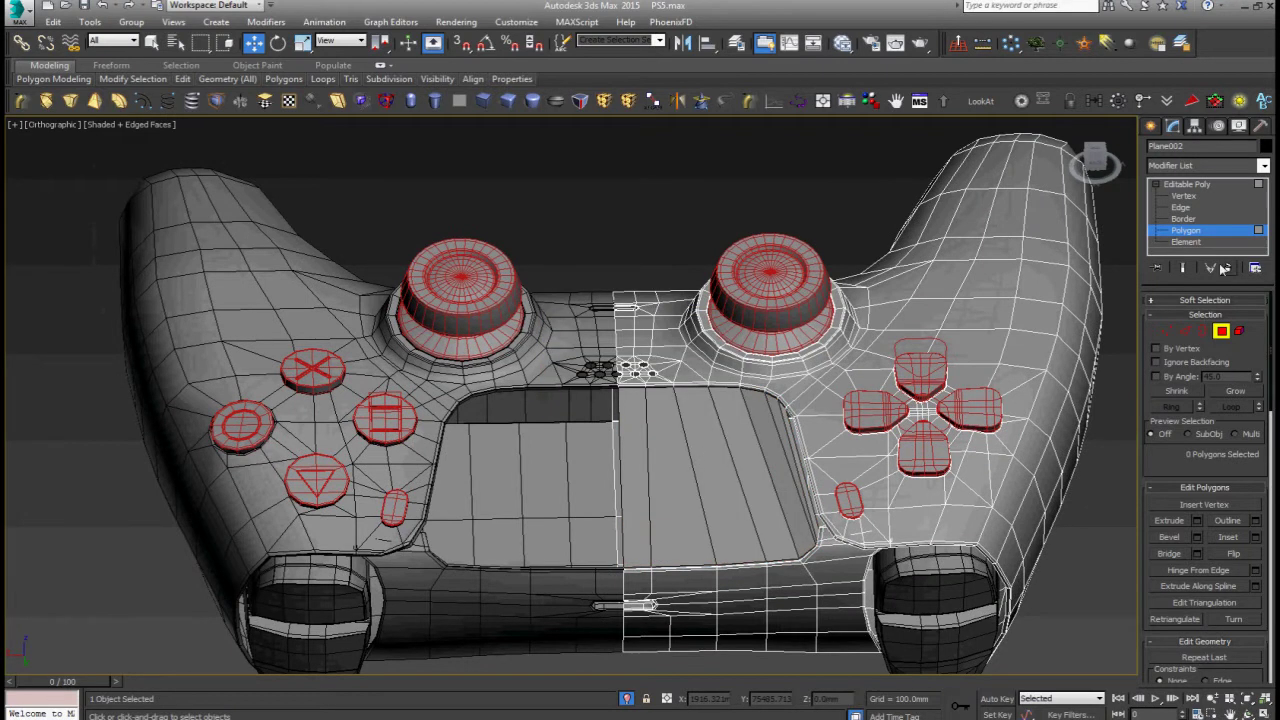
Step: Give the detached touchpad a flipped Symmetry modifier and collapse it to Editable Poly
{"action": "left_click", "coordinate": [1212, 185]}
{"action": "left_click", "coordinate": [715, 470]}
{"action": "key", "text": "z"}
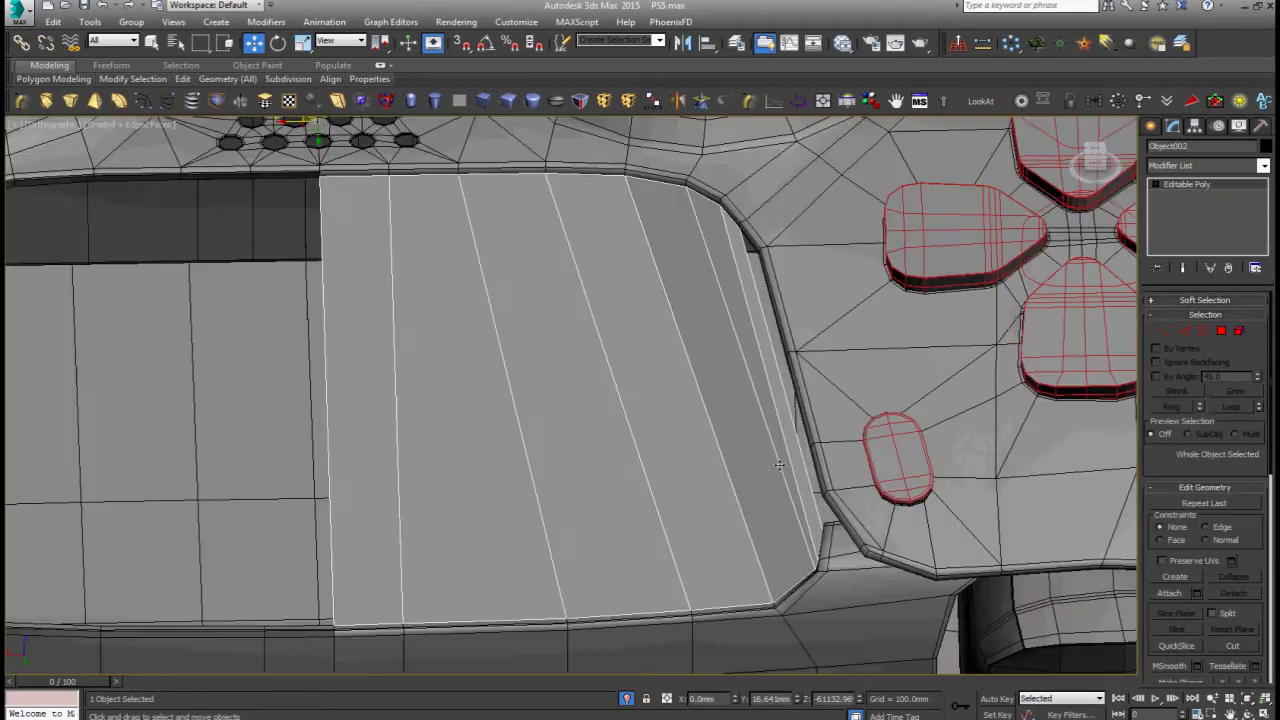
{"action": "middle_click_drag", "start_coordinate": [585, 449], "coordinate": [767, 524]}
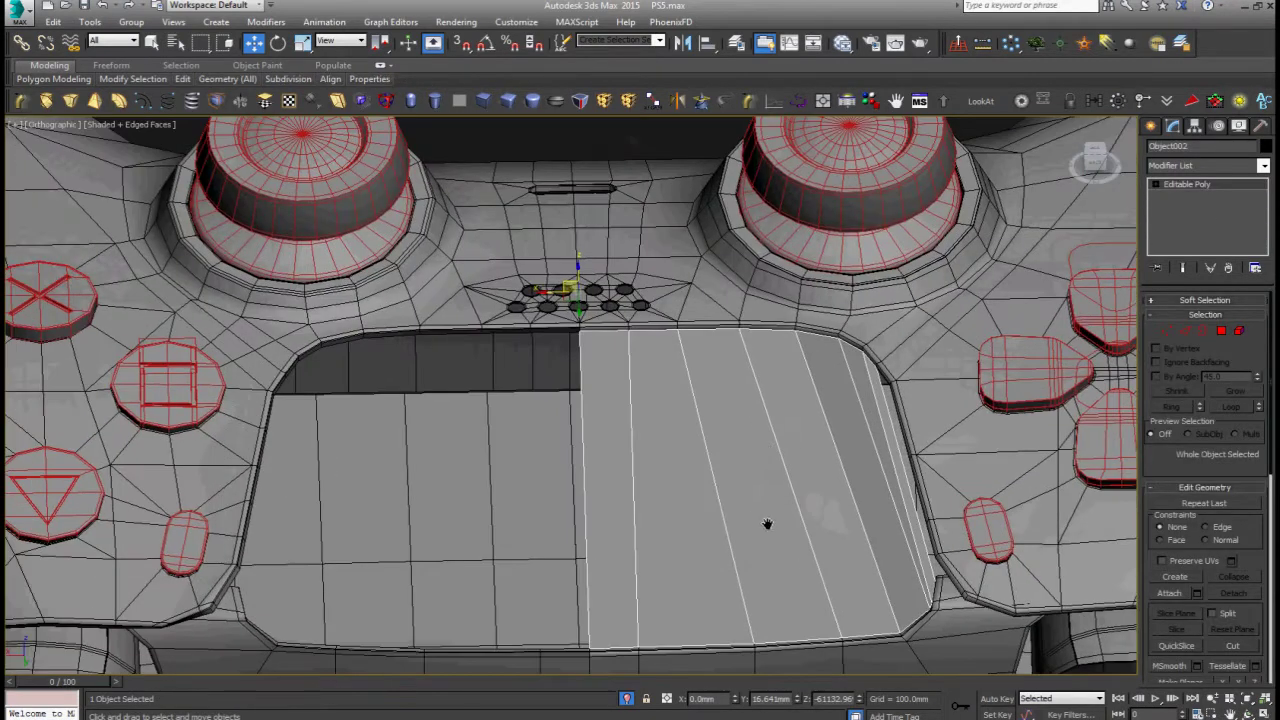
{"action": "left_click", "coordinate": [679, 103]}
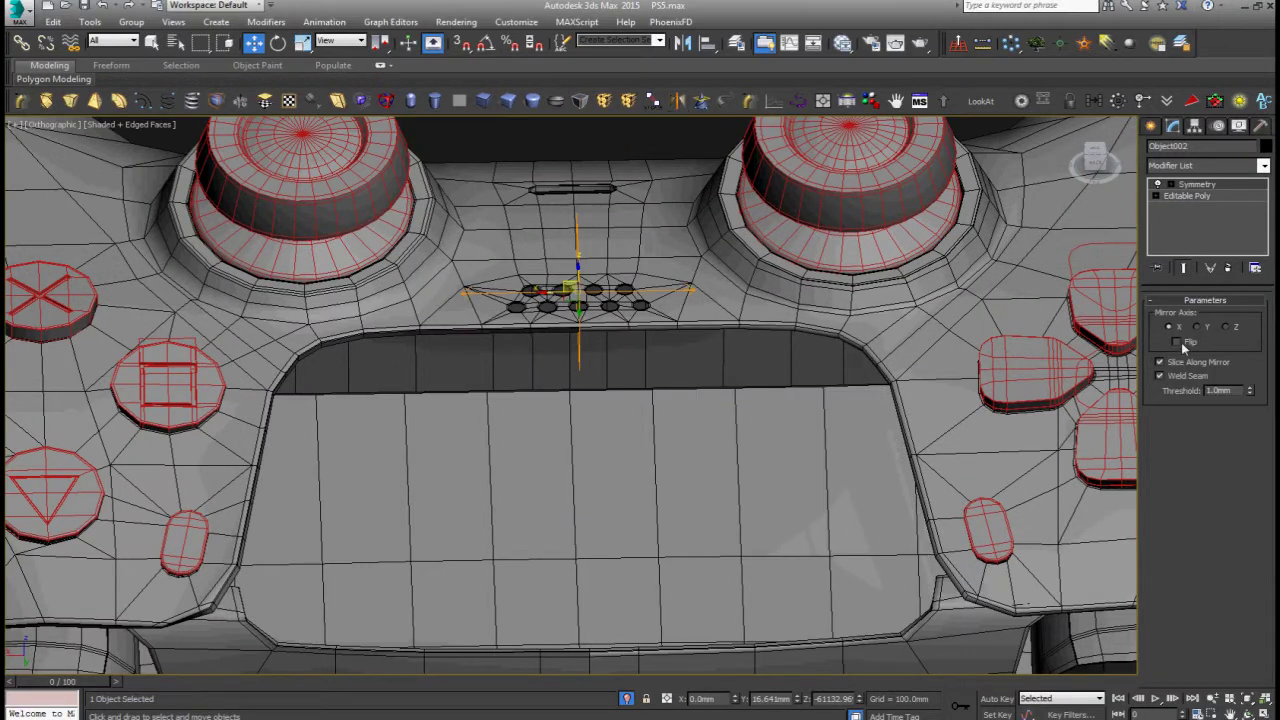
{"action": "left_click", "coordinate": [1179, 342]}
{"action": "right_click", "coordinate": [713, 425]}
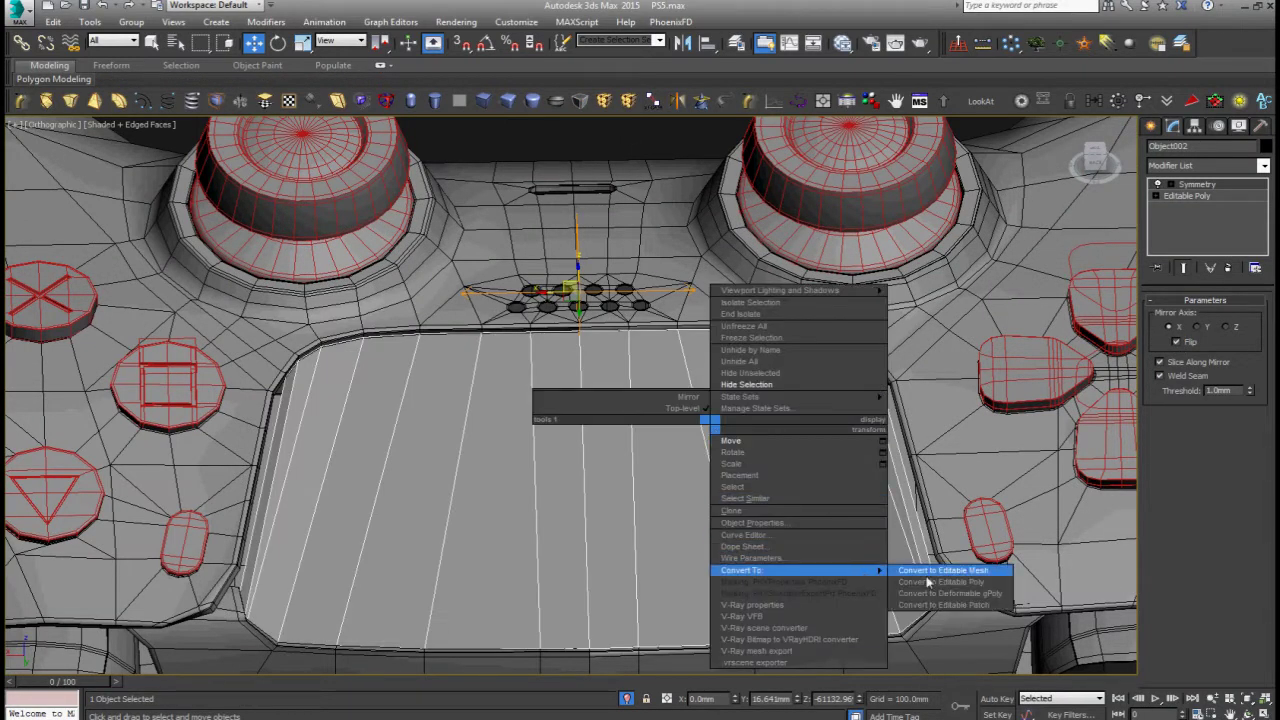
{"action": "left_click", "coordinate": [938, 583]}
{"action": "mouse_move", "coordinate": [943, 580]}
{"action": "middle_mouse_down", "text": "alt"}
{"action": "mouse_move", "coordinate": [829, 509]}
{"action": "mouse_move", "coordinate": [847, 516]}
{"action": "middle_mouse_up", "text": "alt"}
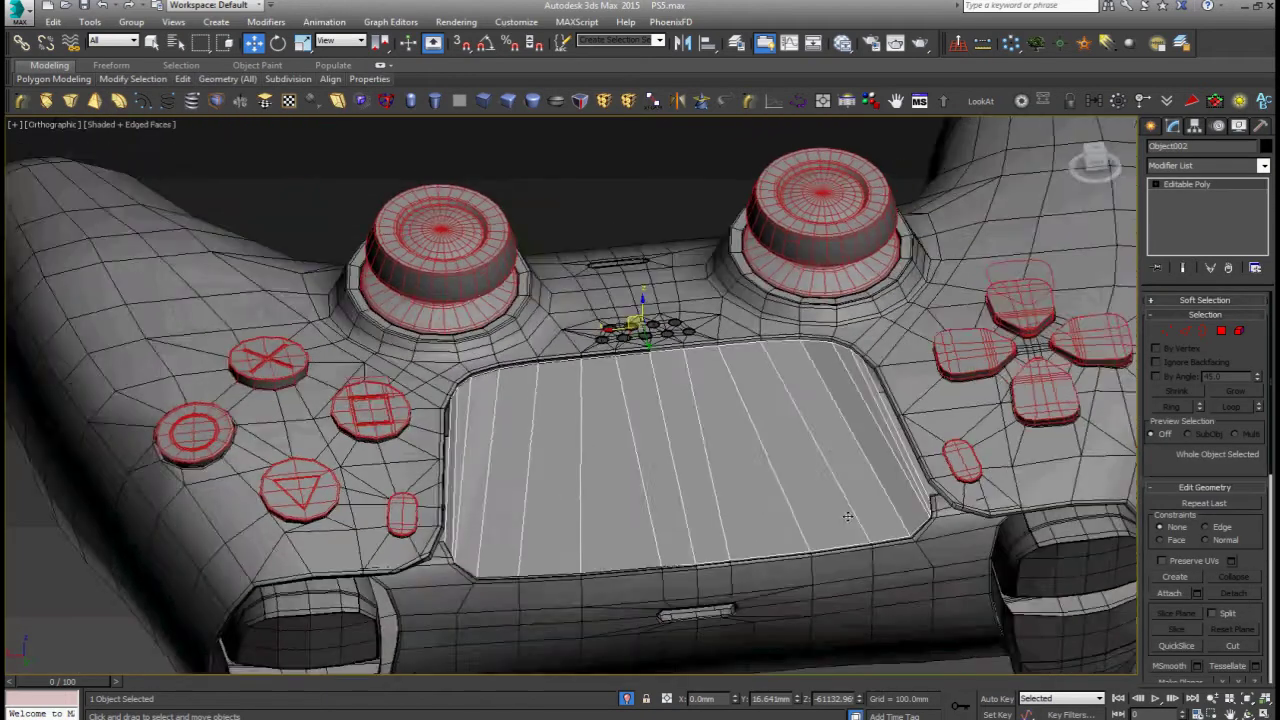
{"action": "scroll", "coordinate": [847, 516], "scroll_direction": "up", "scroll_amount": 2}
{"action": "scroll", "coordinate": [847, 516], "scroll_direction": "up", "scroll_amount": 5}
{"action": "scroll", "coordinate": [870, 480], "scroll_direction": "up", "scroll_amount": 2}
{"action": "scroll", "coordinate": [899, 434], "scroll_direction": "down", "scroll_amount": 2}
{"action": "mouse_move", "coordinate": [899, 434]}
{"action": "middle_mouse_down"}
{"action": "mouse_move", "coordinate": [905, 490]}
{"action": "mouse_move", "coordinate": [837, 417]}
{"action": "middle_mouse_up"}
{"action": "key", "text": "2"}
{"action": "left_click", "coordinate": [855, 467]}
{"action": "left_click", "coordinate": [855, 464]}
{"action": "scroll", "coordinate": [790, 373], "scroll_direction": "up", "scroll_amount": 4}
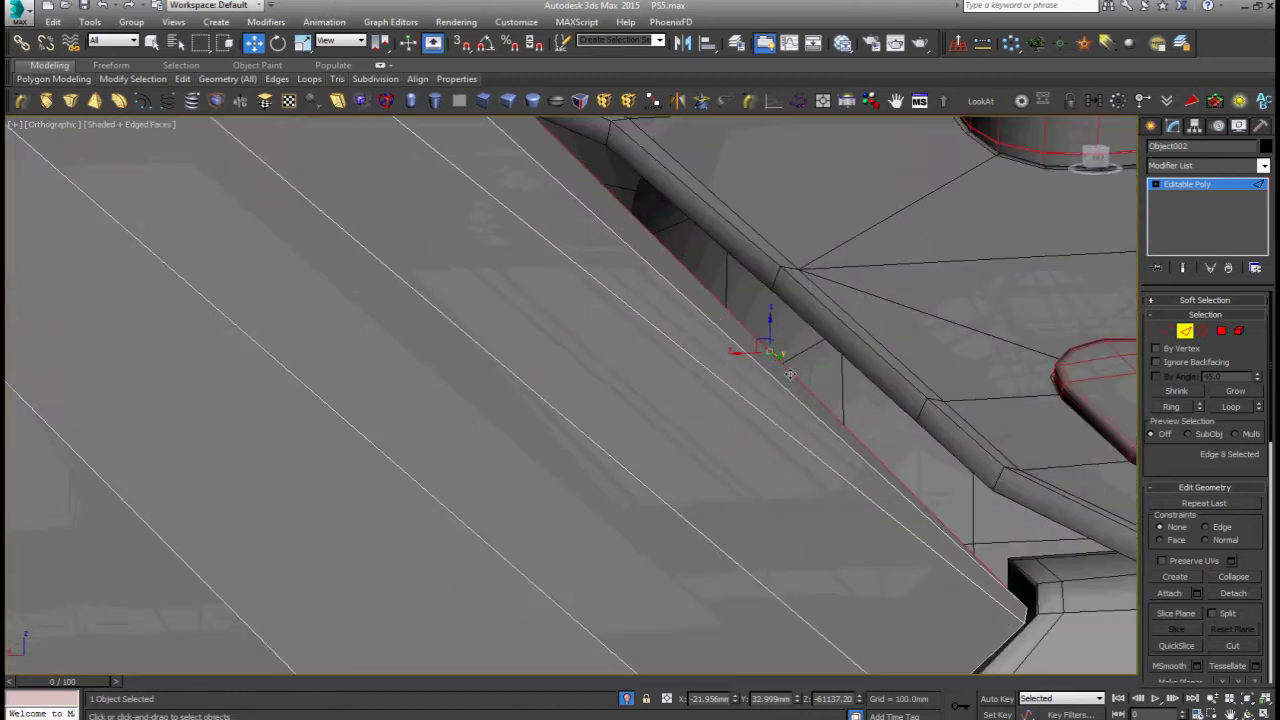
{"action": "middle_click_drag", "start_coordinate": [790, 373], "coordinate": [787, 405]}
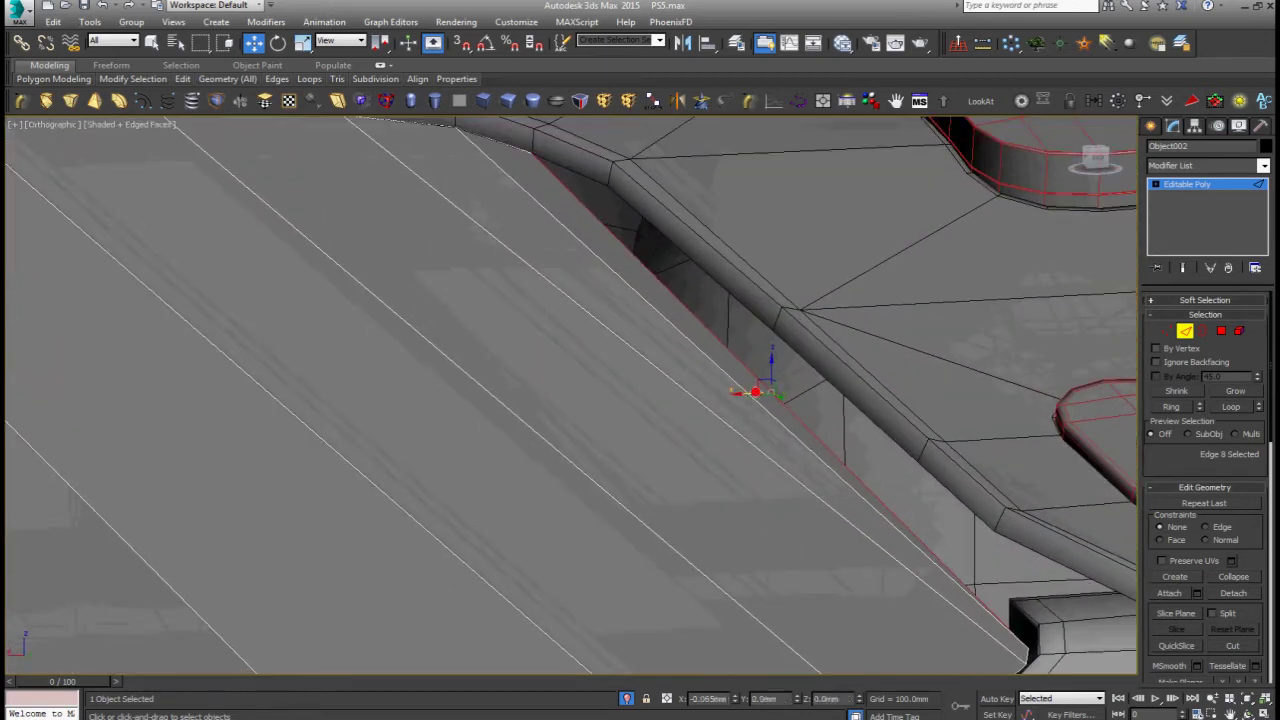
{"action": "left_click", "coordinate": [806, 385]}
{"action": "scroll", "coordinate": [845, 430], "scroll_direction": "down", "scroll_amount": 3}
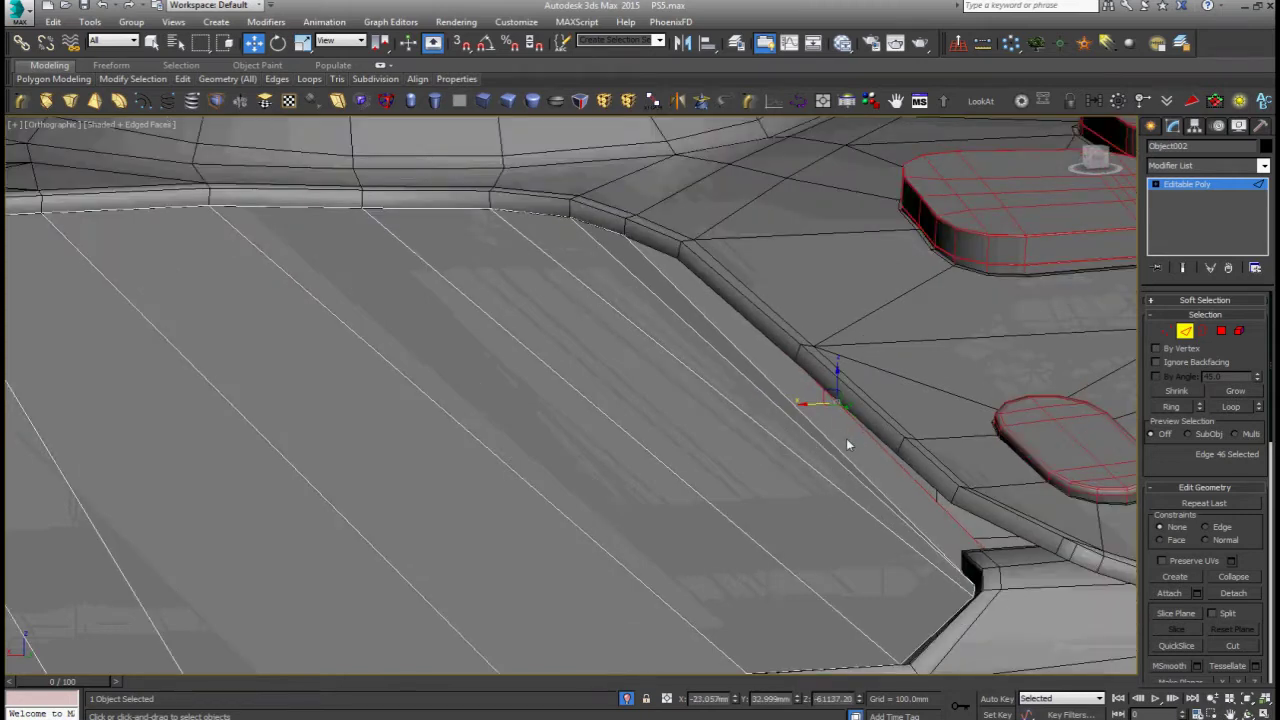
{"action": "scroll", "coordinate": [750, 455], "scroll_direction": "down", "scroll_amount": 3}
{"action": "mouse_move", "coordinate": [797, 420]}
{"action": "middle_mouse_down", "text": "alt"}
{"action": "mouse_move", "coordinate": [850, 508]}
{"action": "mouse_move", "coordinate": [695, 491]}
{"action": "mouse_move", "coordinate": [610, 463]}
{"action": "middle_mouse_up", "text": "alt"}
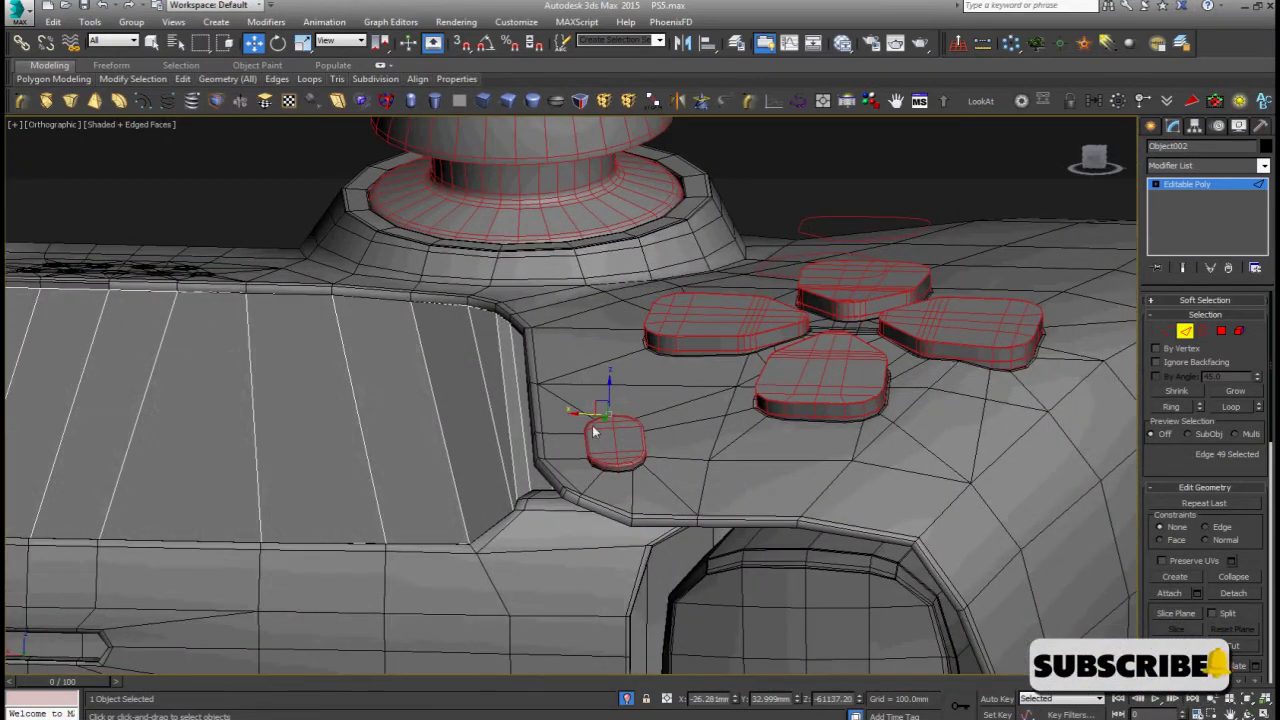
{"action": "scroll", "coordinate": [699, 421], "scroll_direction": "down", "scroll_amount": 3}
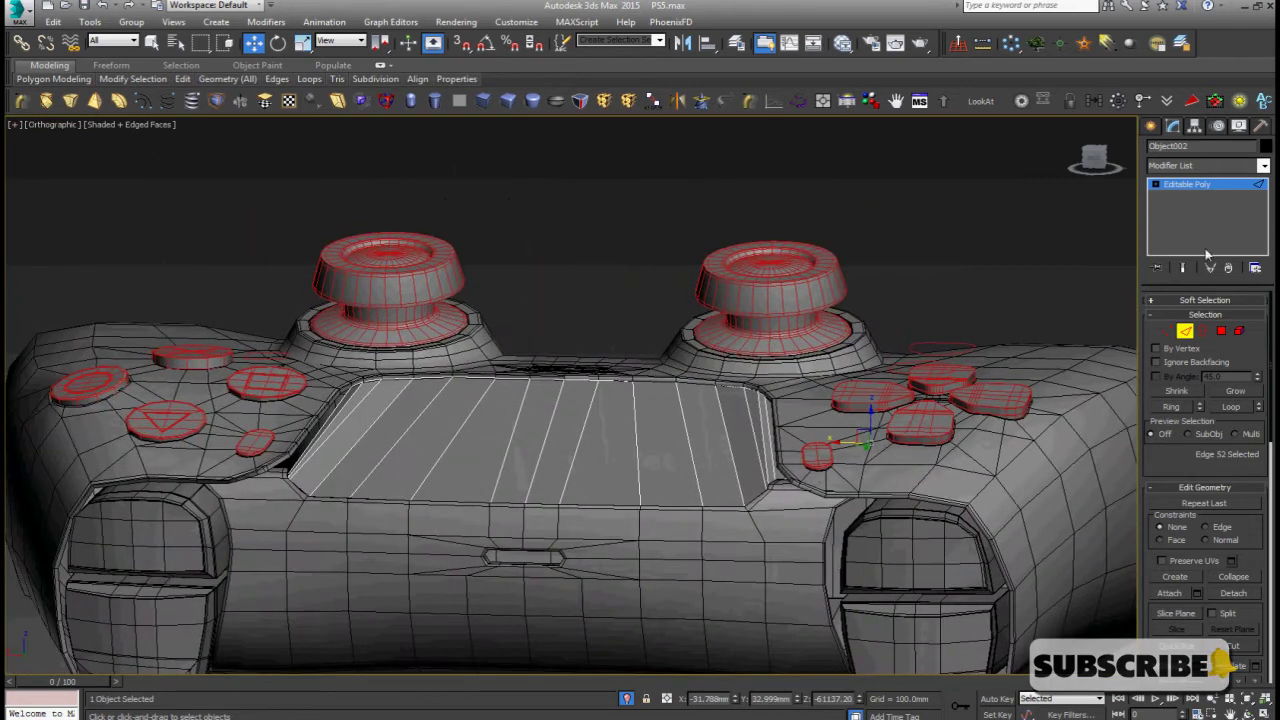
{"action": "left_click", "coordinate": [1157, 185]}
{"action": "left_click", "coordinate": [1187, 184]}
Step: Add a Symmetry modifier to the controller body and convert it to Editable Poly
{"action": "middle_click_drag", "start_coordinate": [574, 400], "coordinate": [676, 409]}
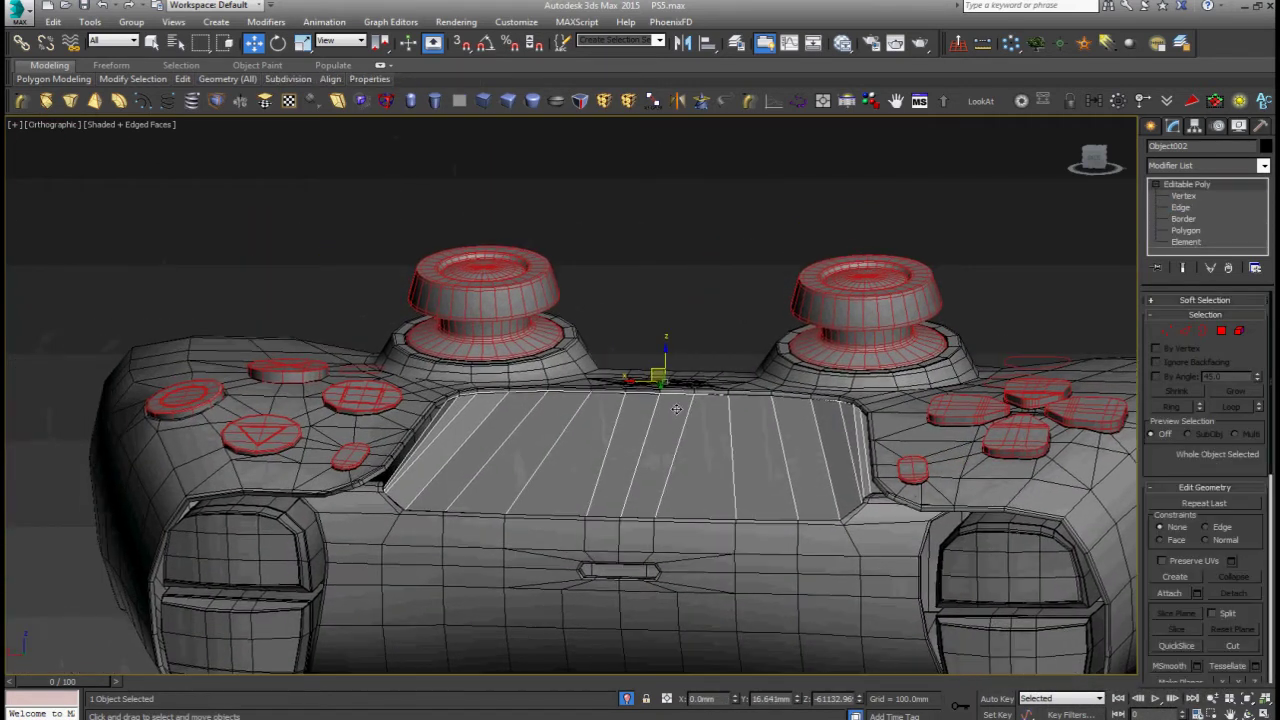
{"action": "left_click", "coordinate": [676, 102]}
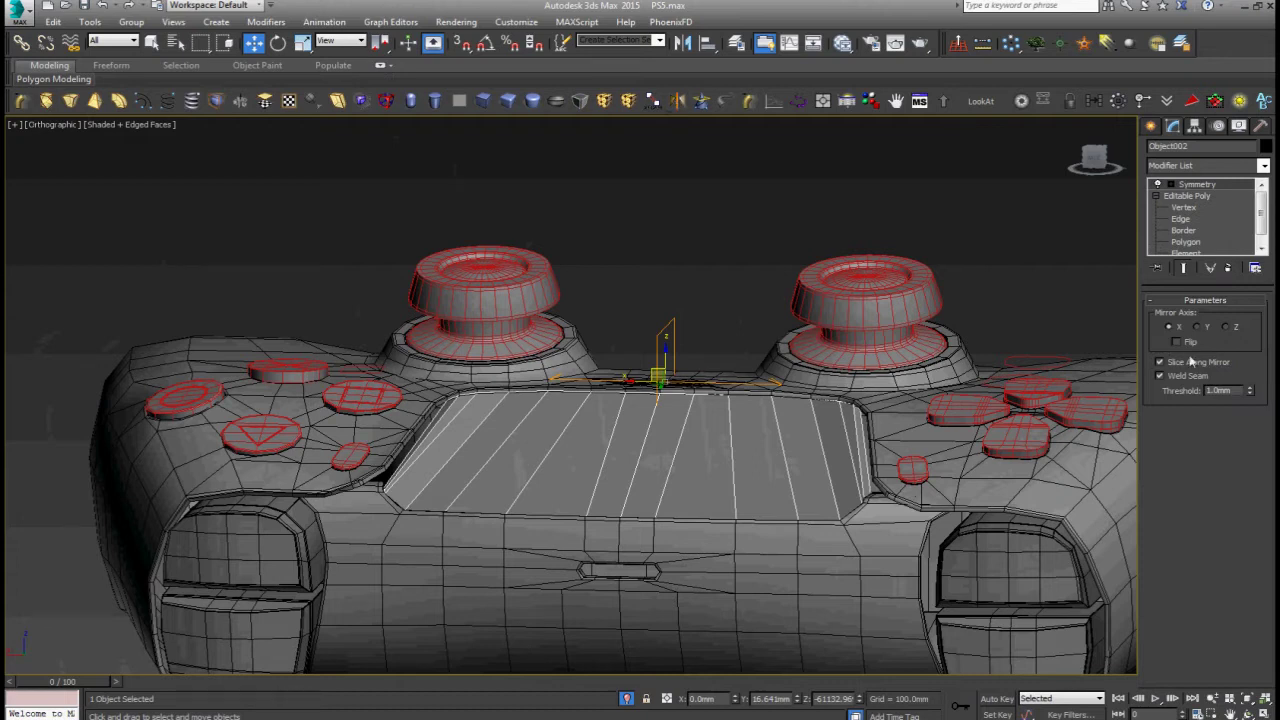
{"action": "right_click", "coordinate": [744, 368]}
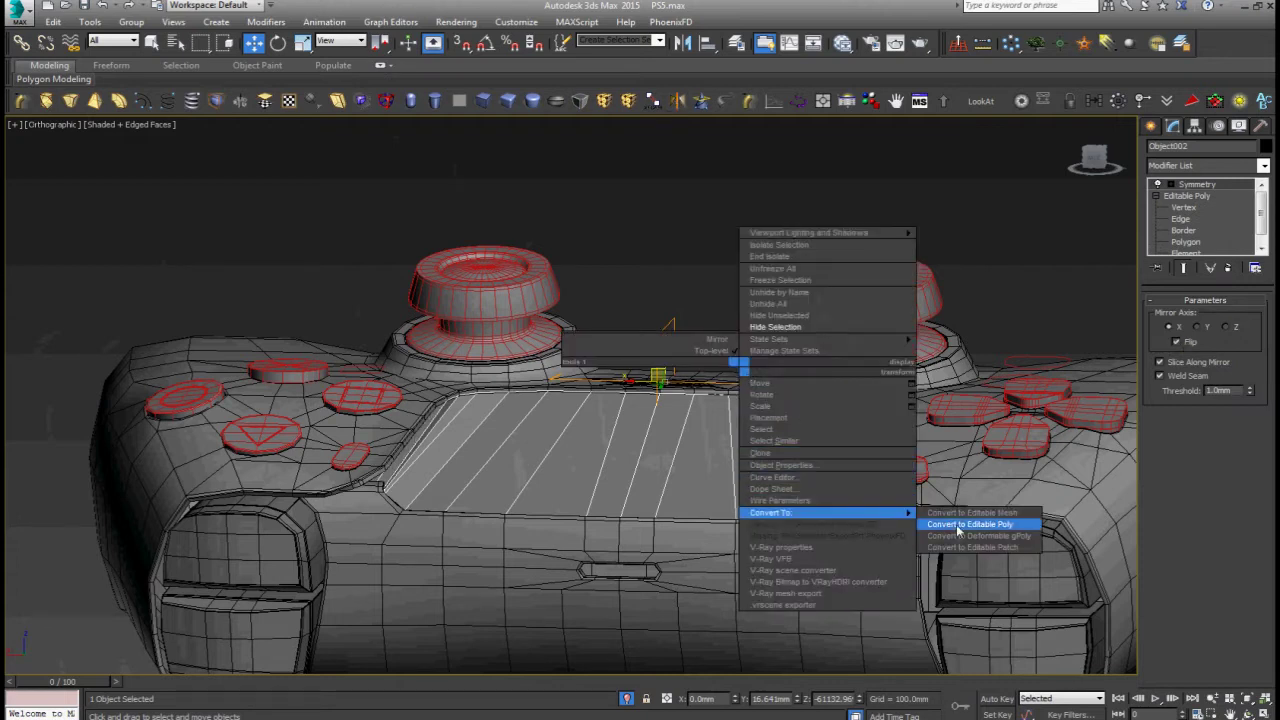
{"action": "left_click", "coordinate": [958, 528]}
Step: Select the hexagonal-hole plate and then its neighbouring plate
{"action": "middle_click_drag", "start_coordinate": [733, 502], "coordinate": [720, 412], "text": "alt"}
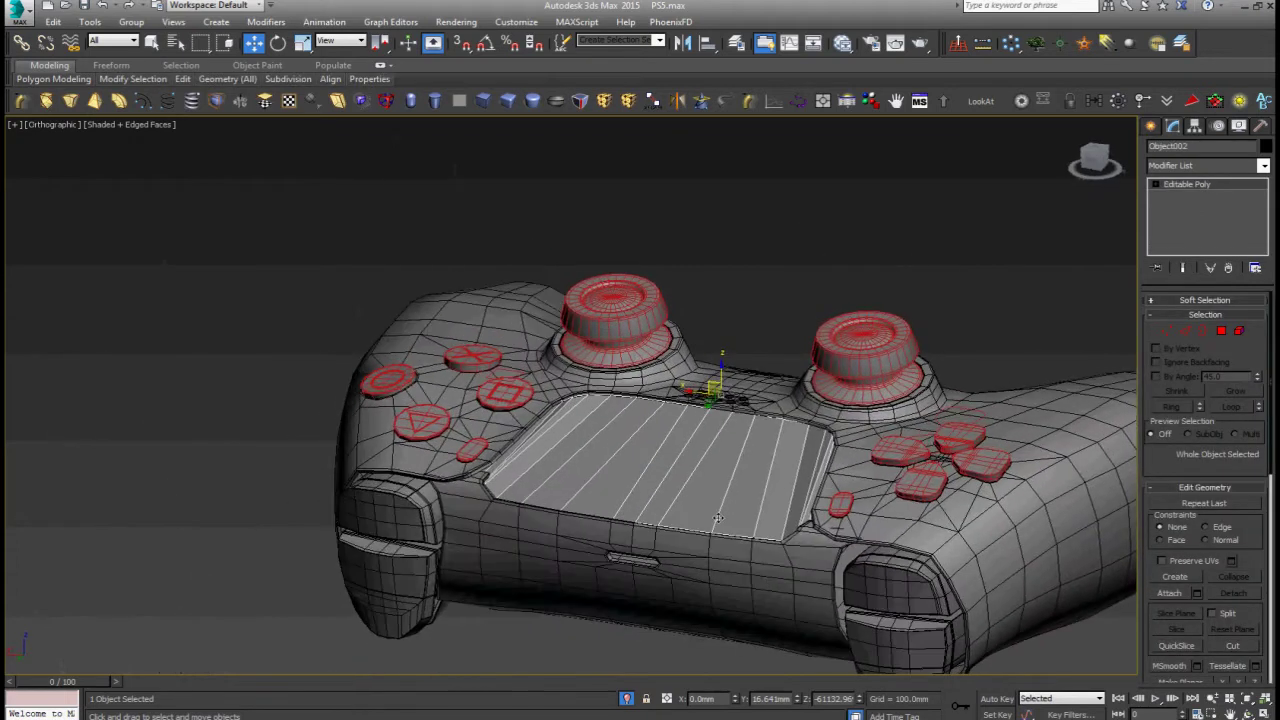
{"action": "scroll", "coordinate": [720, 412], "scroll_direction": "up", "scroll_amount": 3}
{"action": "scroll", "coordinate": [703, 380], "scroll_direction": "up", "scroll_amount": 2}
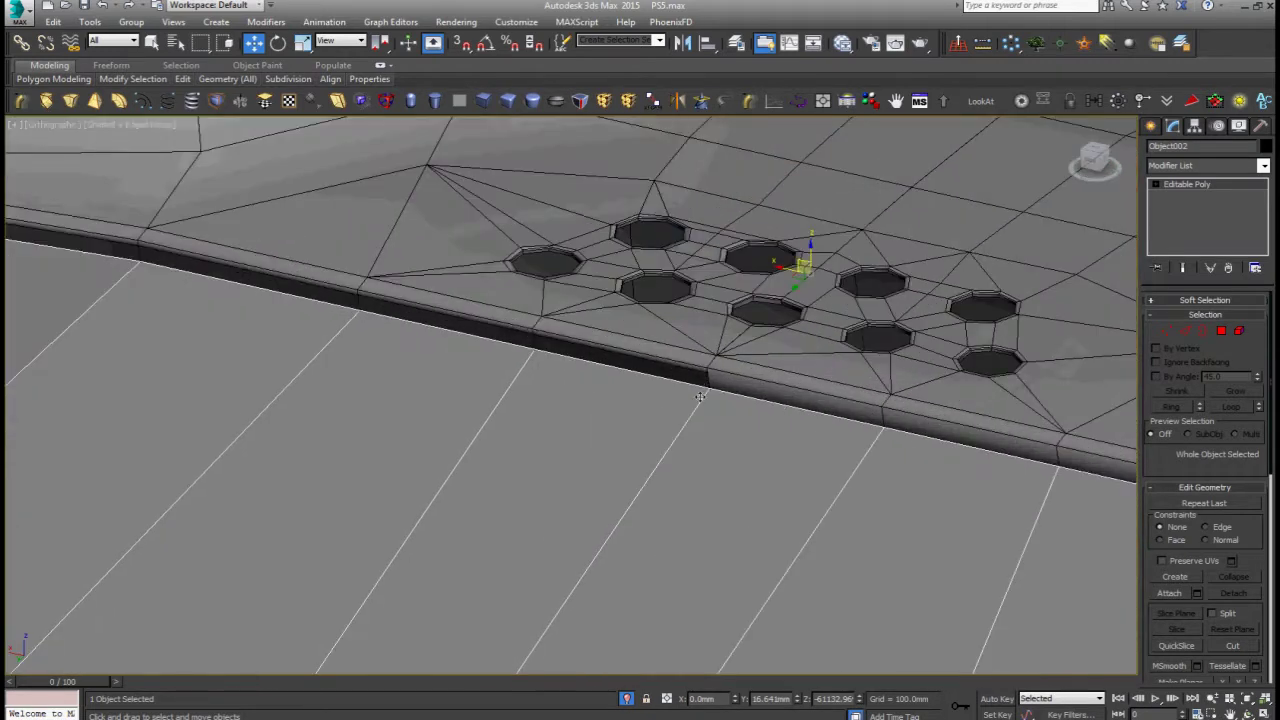
{"action": "scroll", "coordinate": [700, 396], "scroll_direction": "up", "scroll_amount": 2}
{"action": "left_click", "coordinate": [689, 366]}
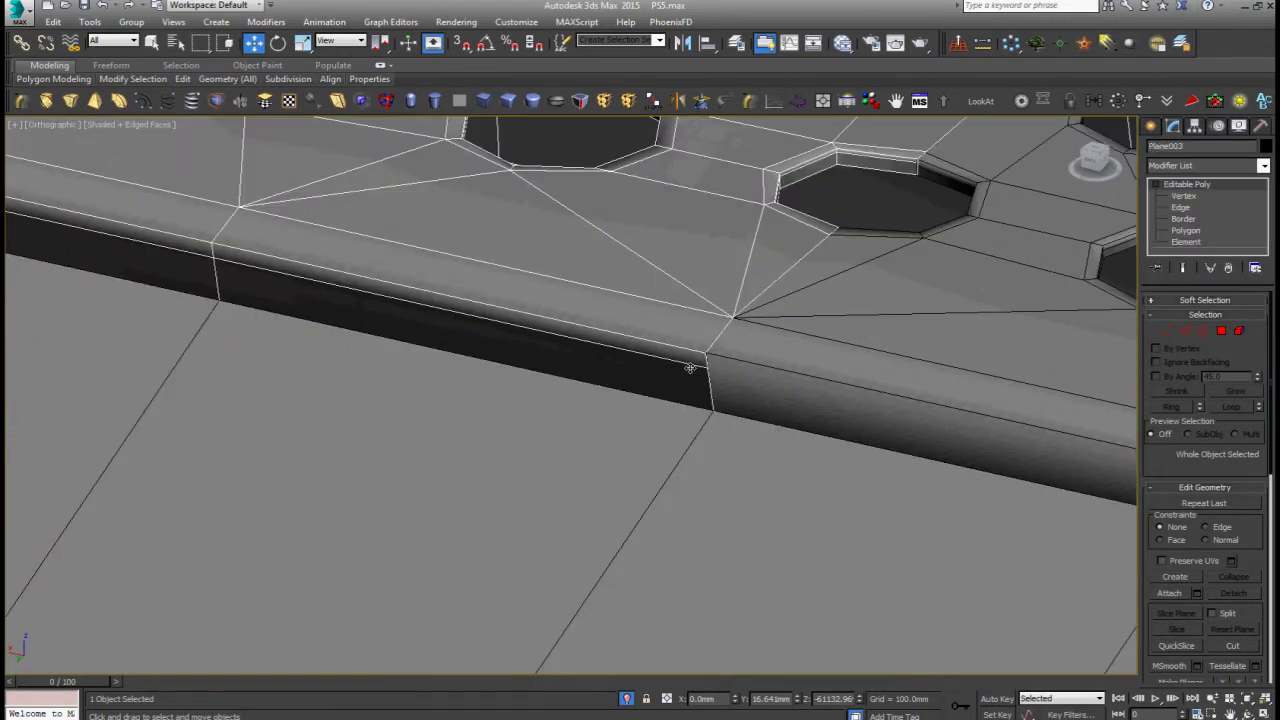
{"action": "left_click", "coordinate": [735, 370]}
{"action": "scroll", "coordinate": [349, 389], "scroll_direction": "down", "scroll_amount": 2}
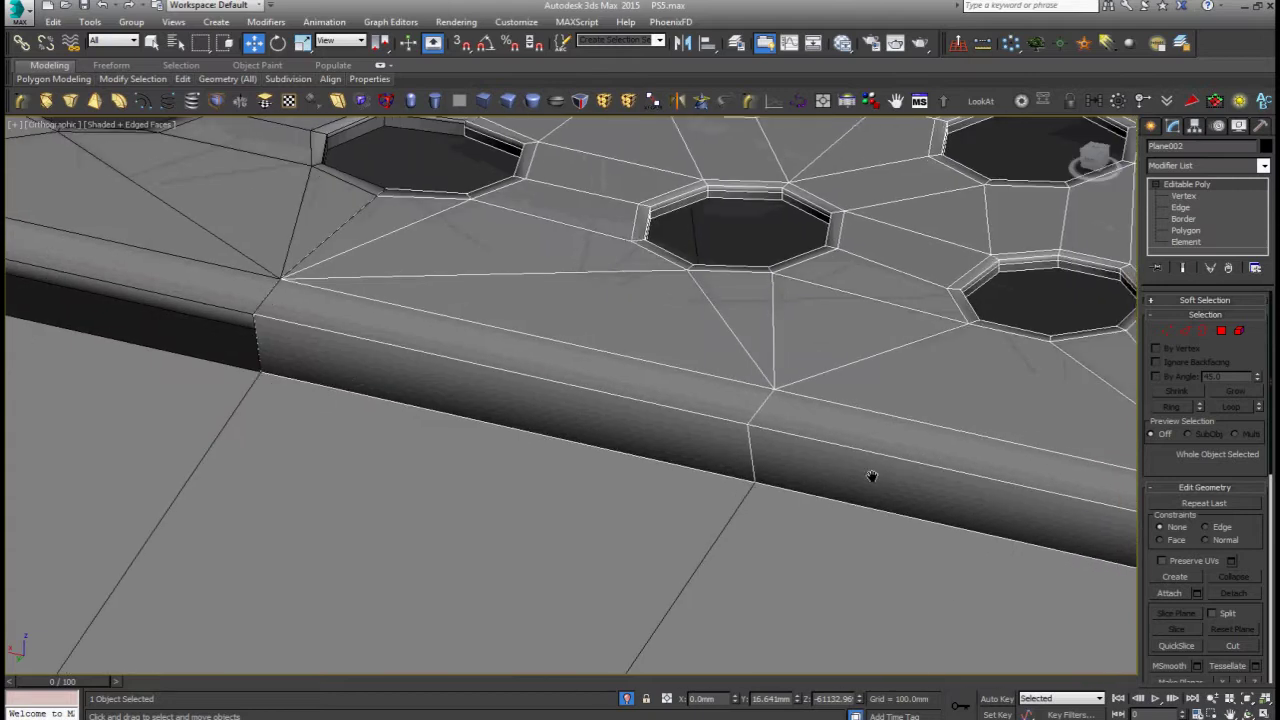
{"action": "scroll", "coordinate": [771, 449], "scroll_direction": "up", "scroll_amount": 4}
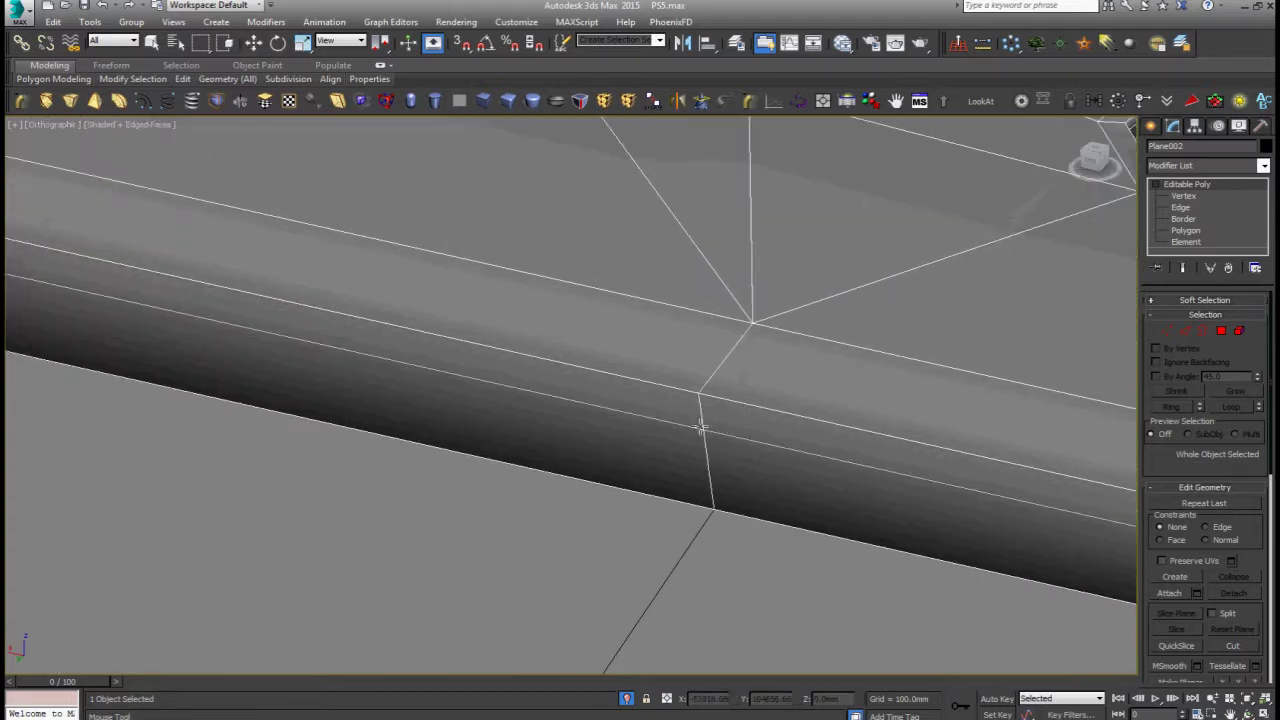
{"action": "scroll", "coordinate": [700, 428], "scroll_direction": "down", "scroll_amount": 1}
{"action": "scroll", "coordinate": [700, 428], "scroll_direction": "down", "scroll_amount": 2}
{"action": "scroll", "coordinate": [700, 428], "scroll_direction": "down", "scroll_amount": 3}
Step: Orbit around the controller to inspect the touchpad and face buttons
{"action": "mouse_move", "coordinate": [700, 428]}
{"action": "middle_mouse_down", "text": "alt"}
{"action": "mouse_move", "coordinate": [614, 403]}
{"action": "mouse_move", "coordinate": [626, 380]}
{"action": "middle_mouse_up", "text": "alt"}
{"action": "scroll", "coordinate": [626, 380], "scroll_direction": "up", "scroll_amount": 3}
{"action": "scroll", "coordinate": [685, 430], "scroll_direction": "down", "scroll_amount": 2}
{"action": "mouse_move", "coordinate": [685, 430]}
{"action": "middle_mouse_down", "text": "alt"}
{"action": "mouse_move", "coordinate": [660, 470]}
{"action": "mouse_move", "coordinate": [685, 430]}
{"action": "middle_mouse_up", "text": "alt"}
{"action": "scroll", "coordinate": [685, 430], "scroll_direction": "up", "scroll_amount": 3}
{"action": "scroll", "coordinate": [685, 430], "scroll_direction": "up", "scroll_amount": 2}
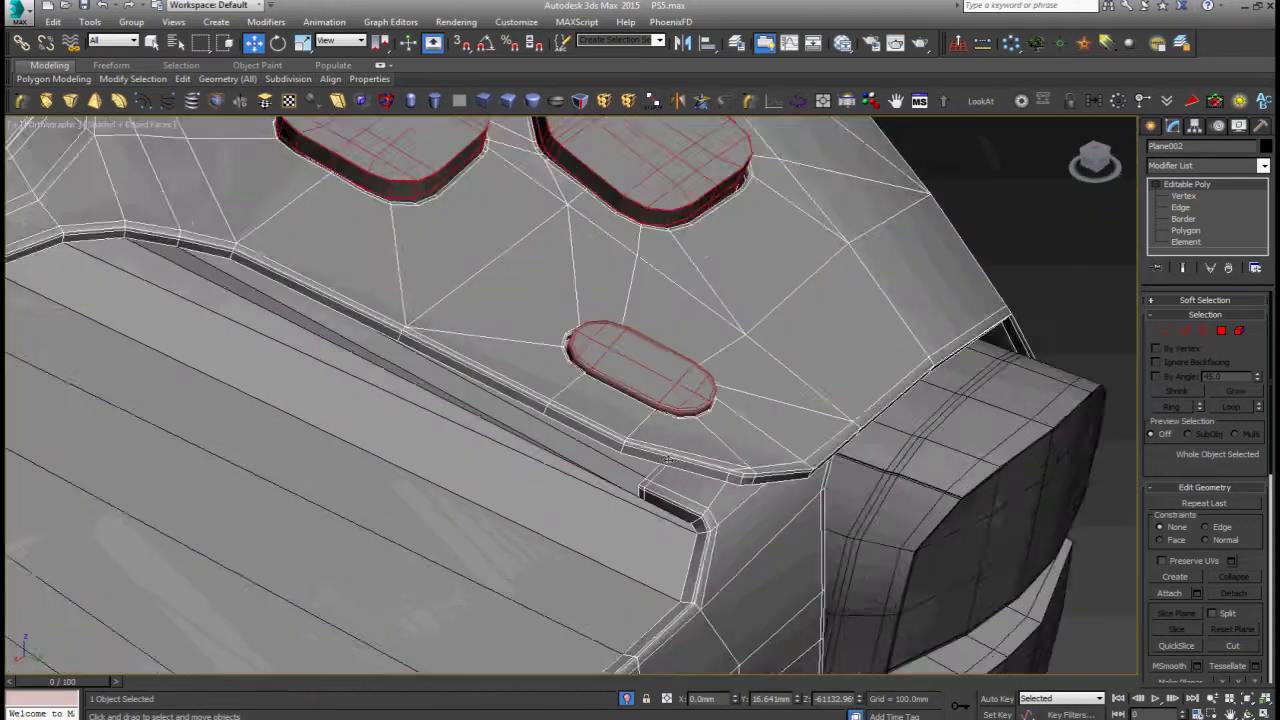
{"action": "scroll", "coordinate": [665, 460], "scroll_direction": "up", "scroll_amount": 2}
{"action": "scroll", "coordinate": [678, 492], "scroll_direction": "down", "scroll_amount": 2}
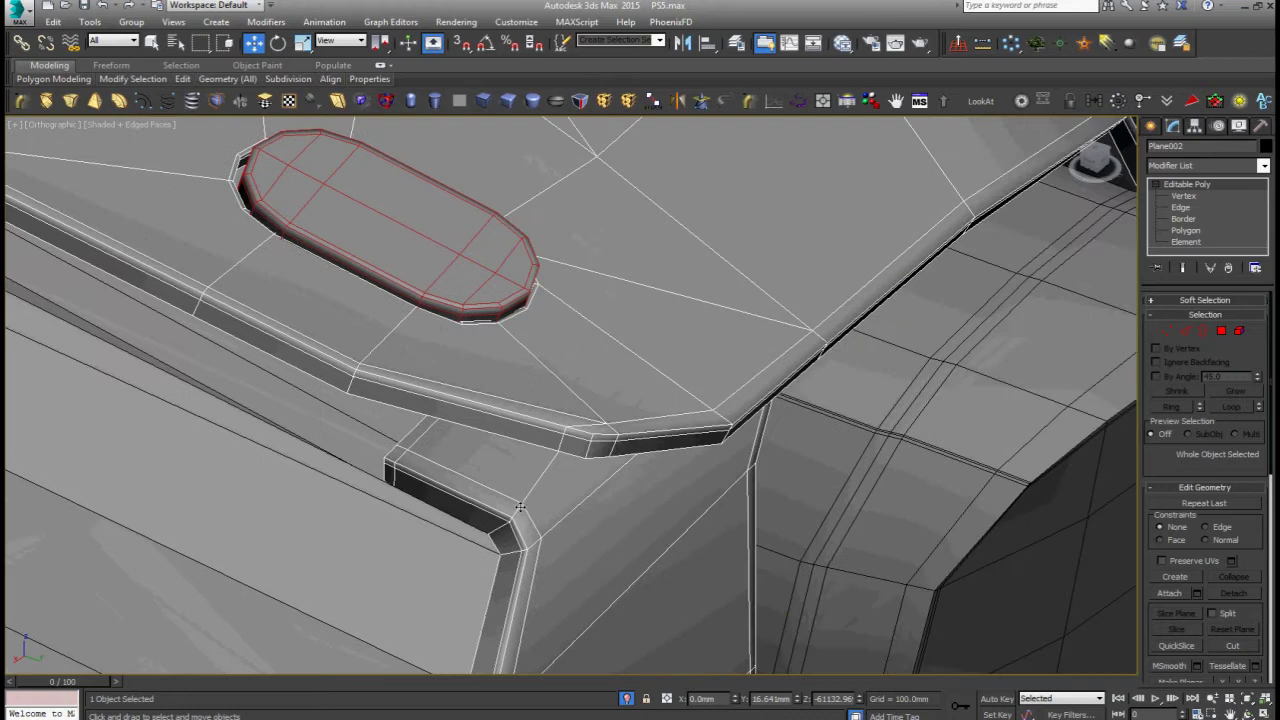
{"action": "scroll", "coordinate": [522, 507], "scroll_direction": "down", "scroll_amount": 2}
{"action": "scroll", "coordinate": [522, 507], "scroll_direction": "down", "scroll_amount": 2}
{"action": "scroll", "coordinate": [522, 500], "scroll_direction": "down", "scroll_amount": 2}
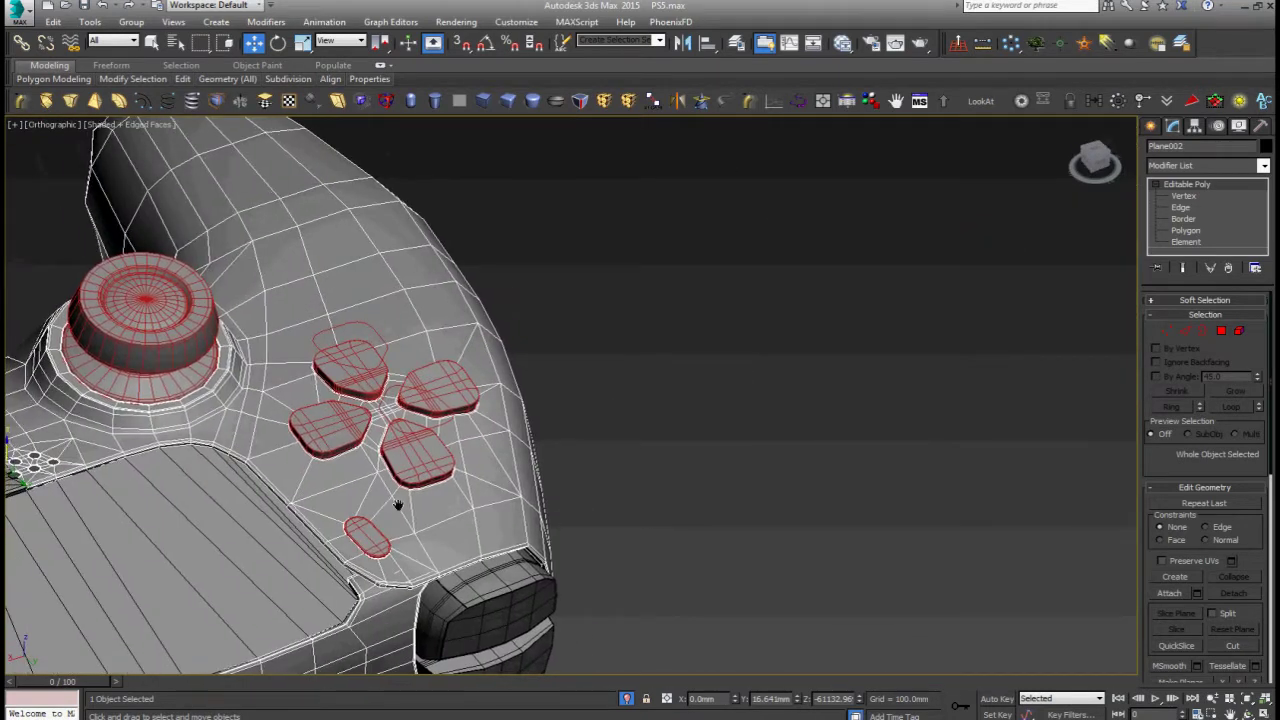
{"action": "middle_click_drag", "start_coordinate": [400, 514], "coordinate": [1000, 271], "text": "alt"}
Step: Deselect everything and reselect the controller body
{"action": "left_click", "coordinate": [1056, 269]}
{"action": "left_click", "coordinate": [477, 471]}
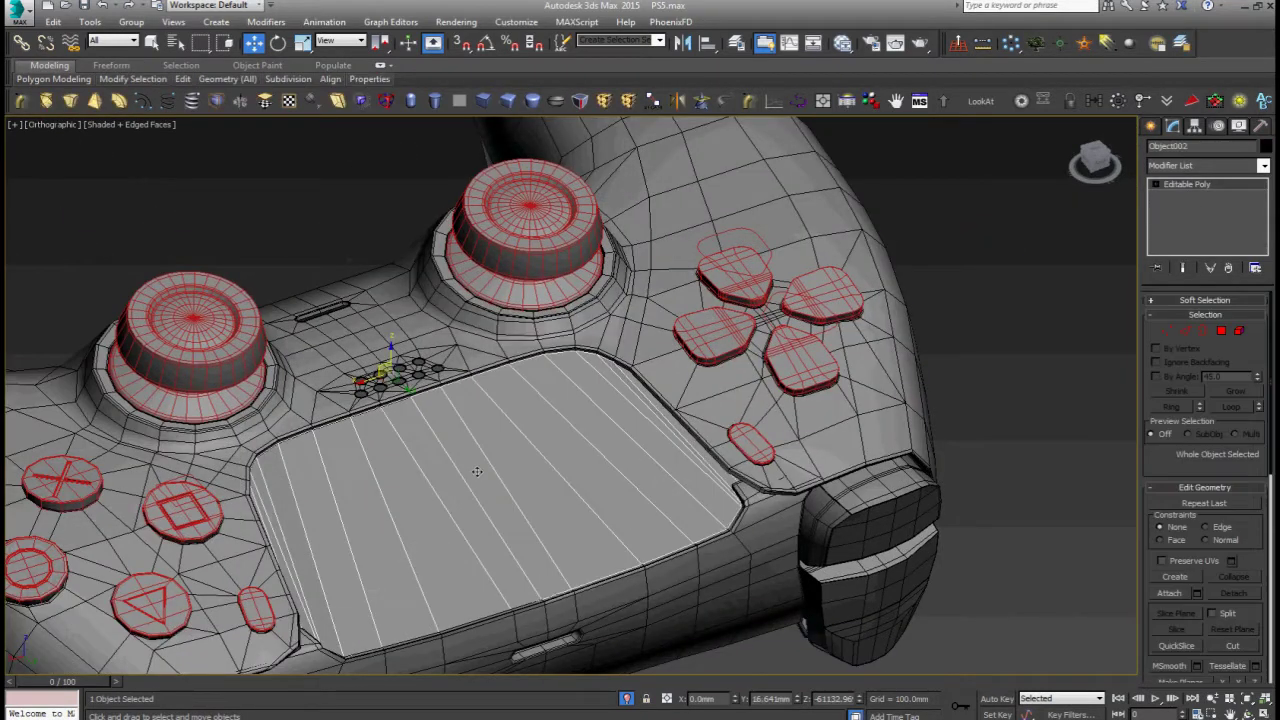
{"action": "scroll", "coordinate": [510, 450], "scroll_direction": "up", "scroll_amount": 2}
{"action": "scroll", "coordinate": [548, 426], "scroll_direction": "up", "scroll_amount": 2}
Step: Connect the touchpad's edge ring with 3 loops pinched to 93
{"action": "key", "text": "2"}
{"action": "left_click", "coordinate": [598, 450]}
{"action": "key", "text": "alt+r"}
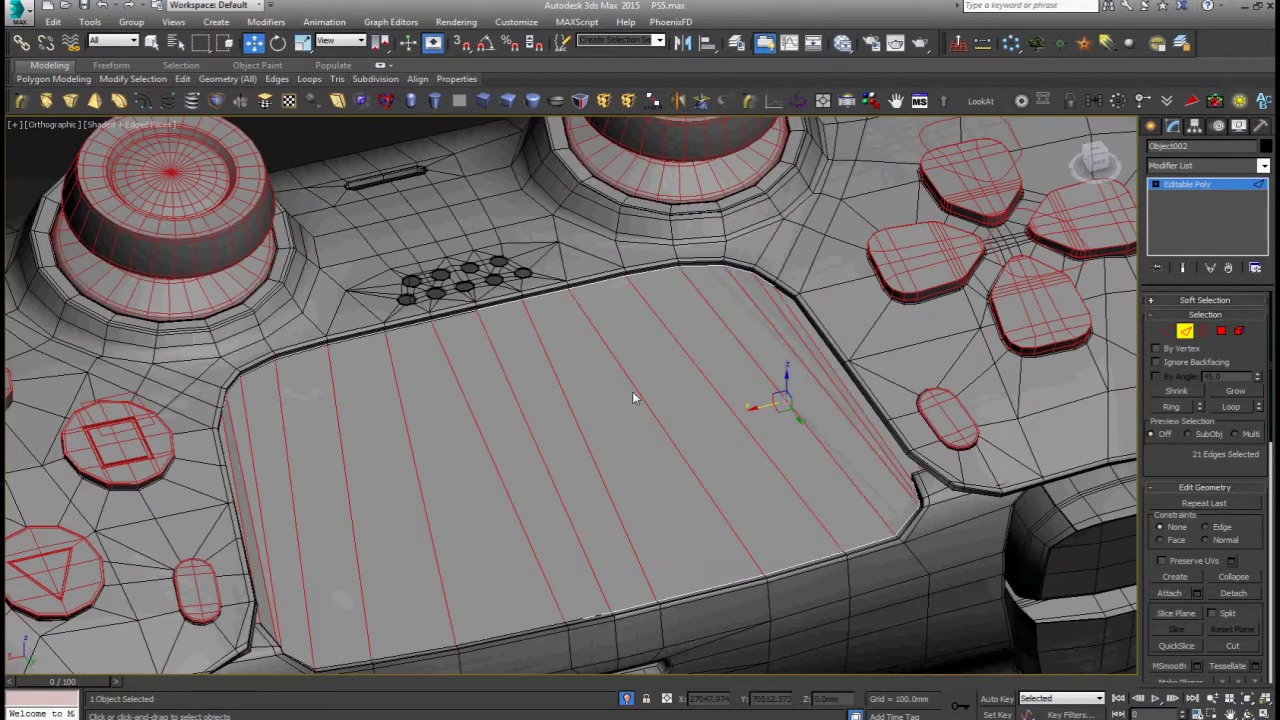
{"action": "right_click", "coordinate": [640, 337]}
{"action": "left_click", "coordinate": [469, 400]}
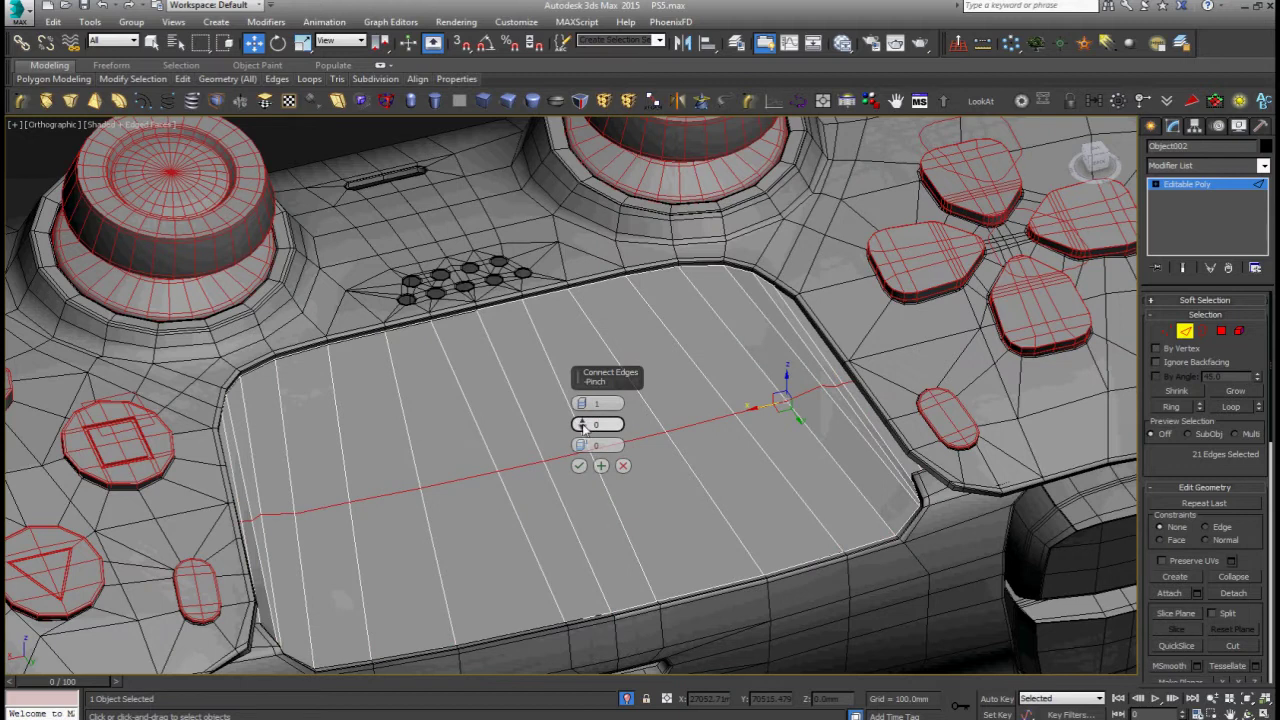
{"action": "left_click", "coordinate": [581, 400]}
{"action": "left_click", "coordinate": [581, 400]}
{"action": "left_click_drag", "start_coordinate": [582, 421], "coordinate": [578, 149]}
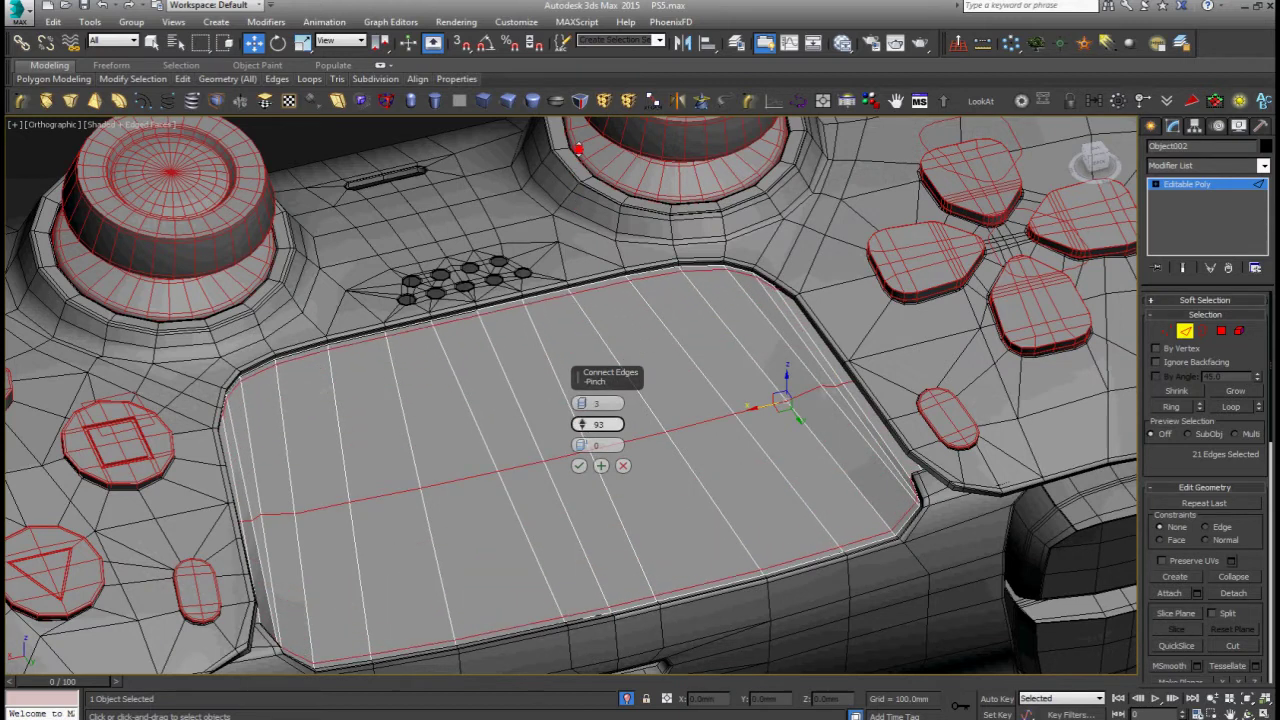
{"action": "left_click", "coordinate": [578, 467]}
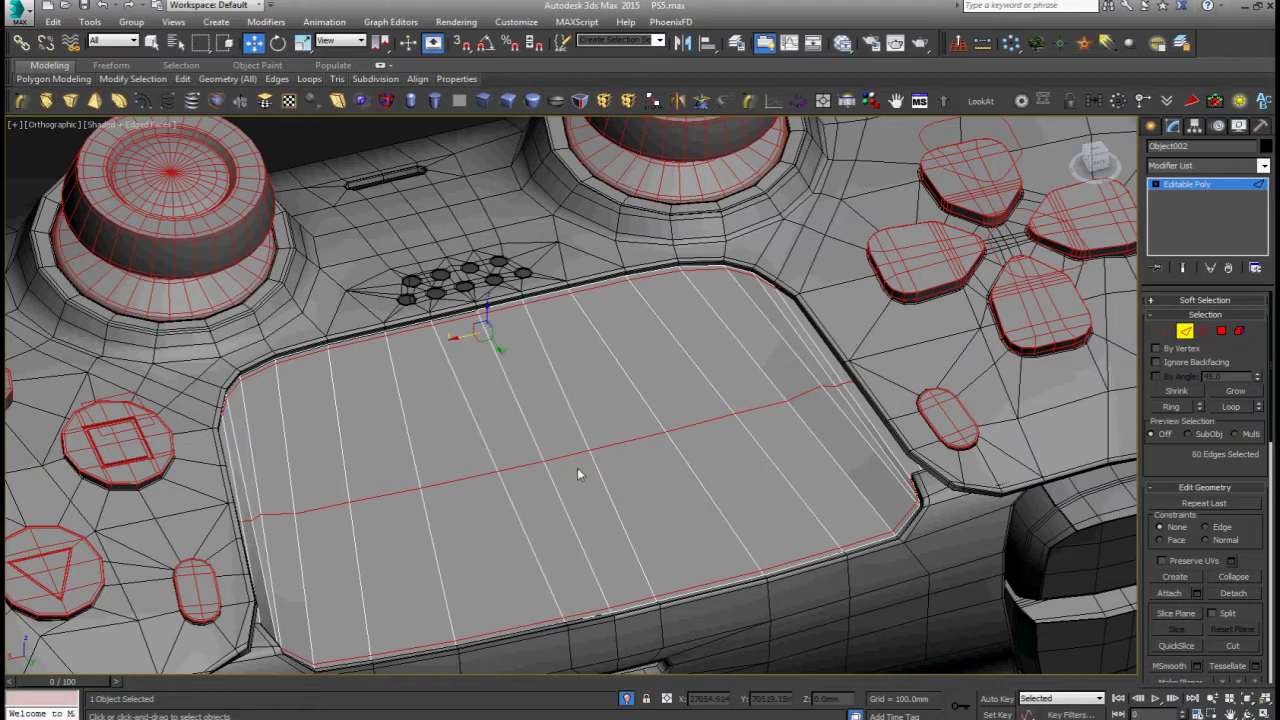
Step: Remove the middle edge loop across the touchpad, leaving the border support loops
{"action": "scroll", "coordinate": [577, 467], "scroll_direction": "down", "scroll_amount": 5}
{"action": "middle_click_drag", "start_coordinate": [577, 467], "coordinate": [557, 480], "text": "alt"}
{"action": "scroll", "coordinate": [557, 480], "scroll_direction": "up", "scroll_amount": 6}
{"action": "double_click", "coordinate": [588, 438]}
{"action": "key", "text": "ctrl+d"}
{"action": "scroll", "coordinate": [586, 440], "scroll_direction": "down", "scroll_amount": 2}
{"action": "scroll", "coordinate": [586, 451], "scroll_direction": "down", "scroll_amount": 6}
{"action": "mouse_move", "coordinate": [365, 545]}
{"action": "middle_mouse_down", "text": "alt"}
{"action": "mouse_move", "coordinate": [351, 545]}
{"action": "mouse_move", "coordinate": [311, 465]}
{"action": "middle_mouse_up", "text": "alt"}
{"action": "scroll", "coordinate": [311, 465], "scroll_direction": "up", "scroll_amount": 3}
{"action": "scroll", "coordinate": [311, 465], "scroll_direction": "up", "scroll_amount": 4}
{"action": "scroll", "coordinate": [311, 465], "scroll_direction": "up", "scroll_amount": 1}
{"action": "scroll", "coordinate": [311, 465], "scroll_direction": "down", "scroll_amount": 2}
{"action": "key", "text": "5"}
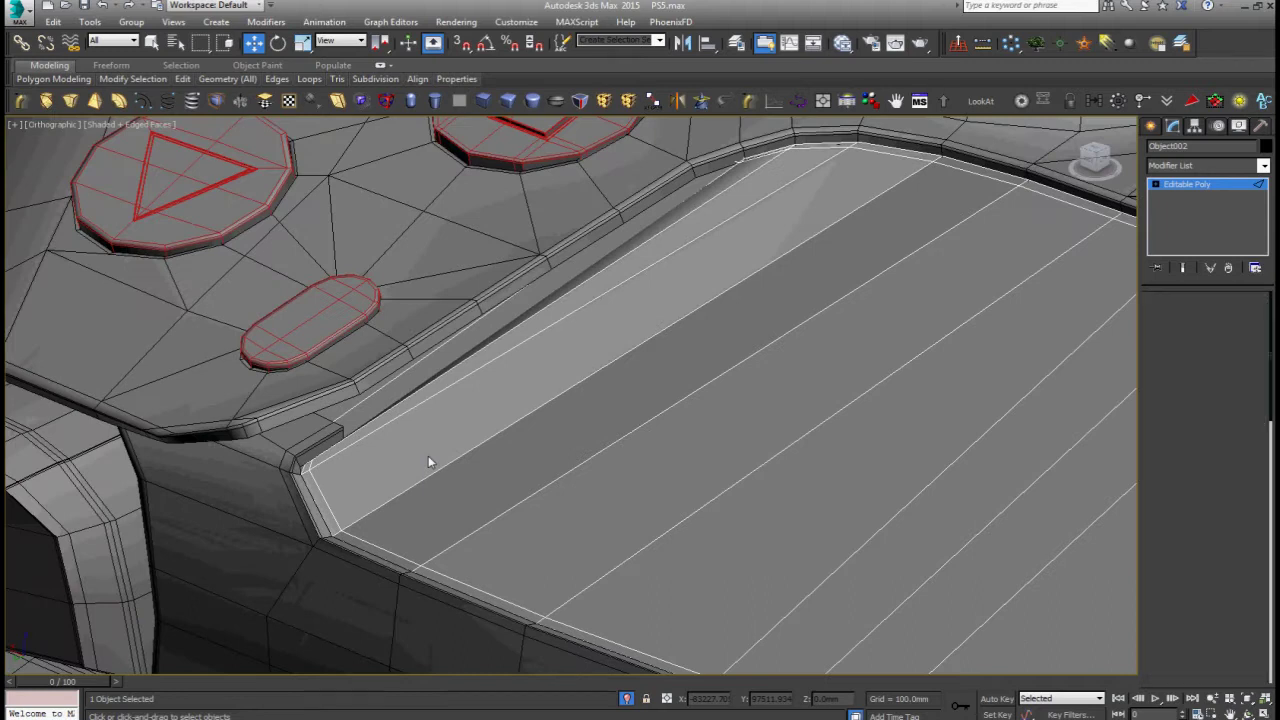
{"action": "left_click", "coordinate": [428, 462]}
{"action": "scroll", "coordinate": [1200, 380], "scroll_direction": "down", "scroll_amount": 5}
{"action": "scroll", "coordinate": [1220, 400], "scroll_direction": "down", "scroll_amount": 5}
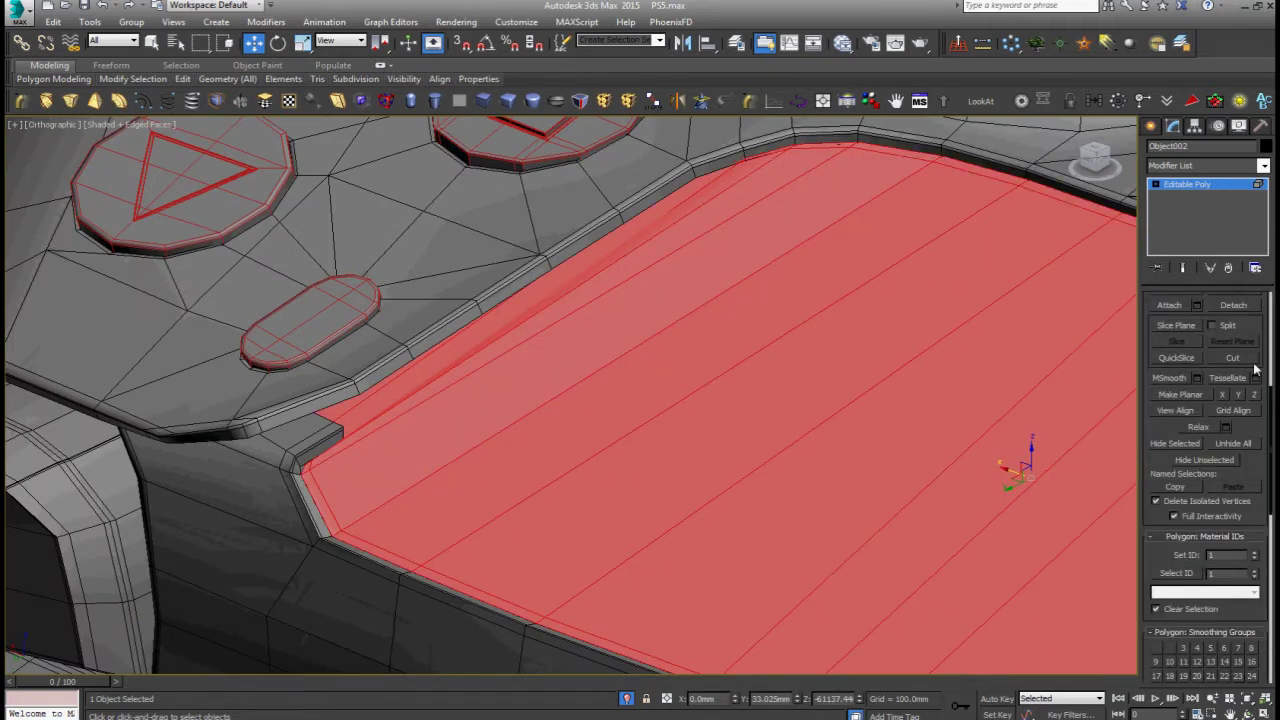
{"action": "scroll", "coordinate": [1250, 421], "scroll_direction": "down", "scroll_amount": 5}
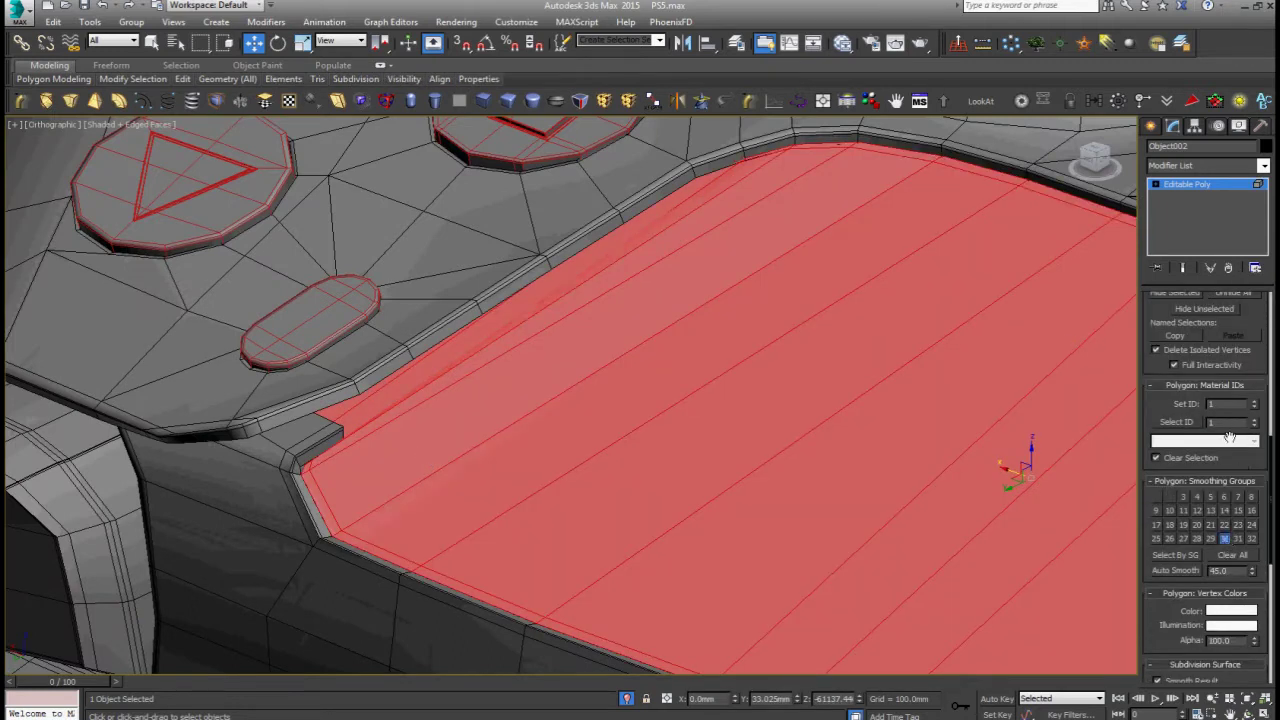
{"action": "left_click", "coordinate": [1160, 190]}
{"action": "scroll", "coordinate": [908, 337], "scroll_direction": "down", "scroll_amount": 5}
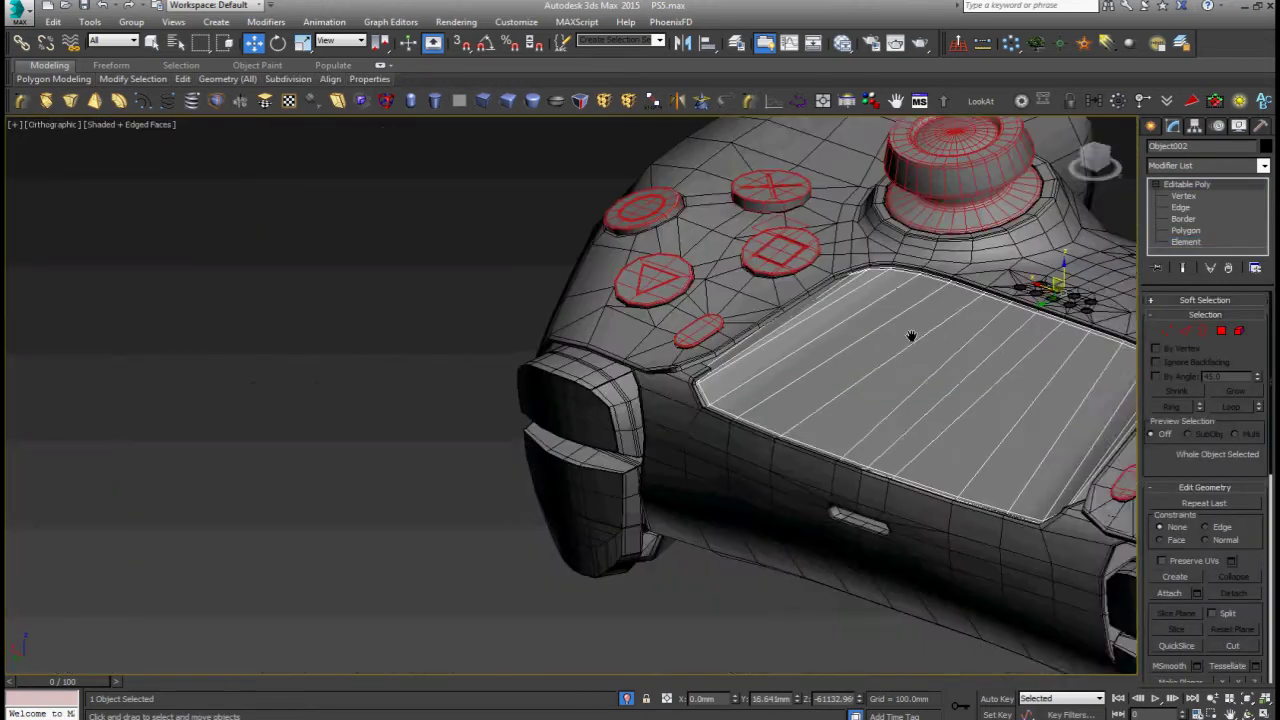
{"action": "middle_click_drag", "start_coordinate": [908, 337], "coordinate": [598, 400]}
{"action": "scroll", "coordinate": [542, 468], "scroll_direction": "up", "scroll_amount": 5}
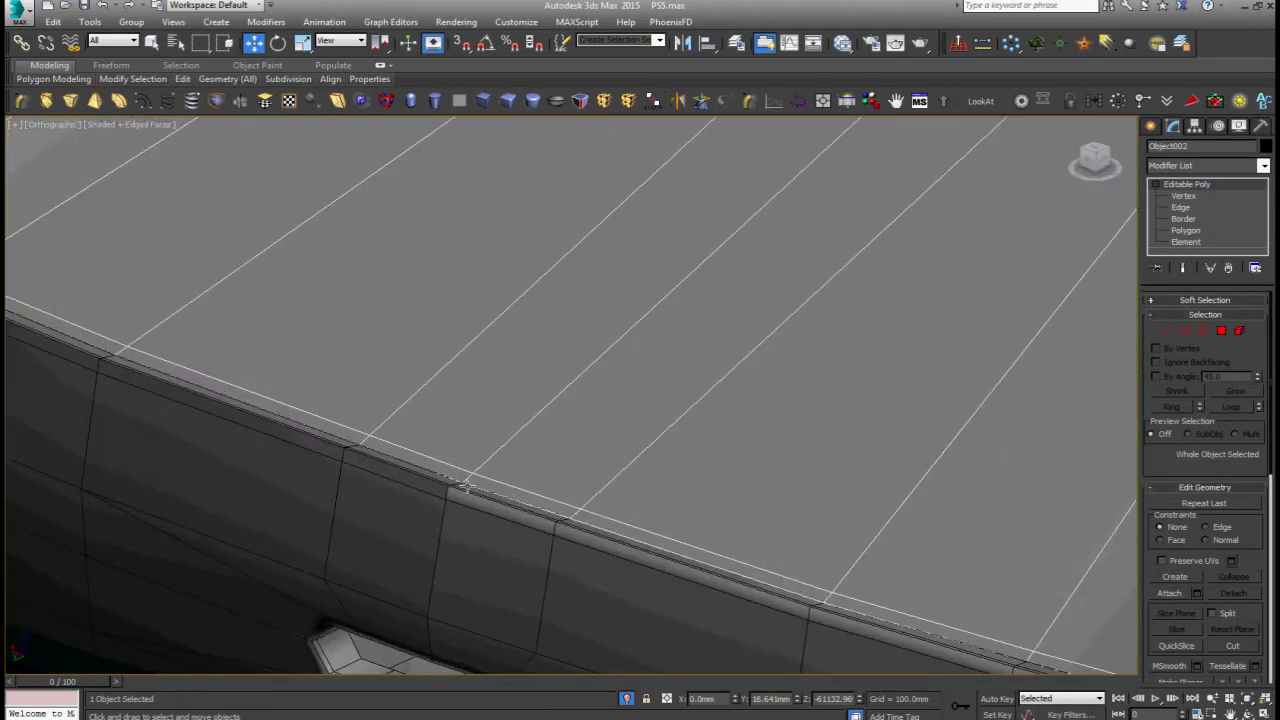
{"action": "scroll", "coordinate": [465, 485], "scroll_direction": "up", "scroll_amount": 3}
{"action": "left_click", "coordinate": [449, 500]}
{"action": "scroll", "coordinate": [456, 473], "scroll_direction": "up", "scroll_amount": 3}
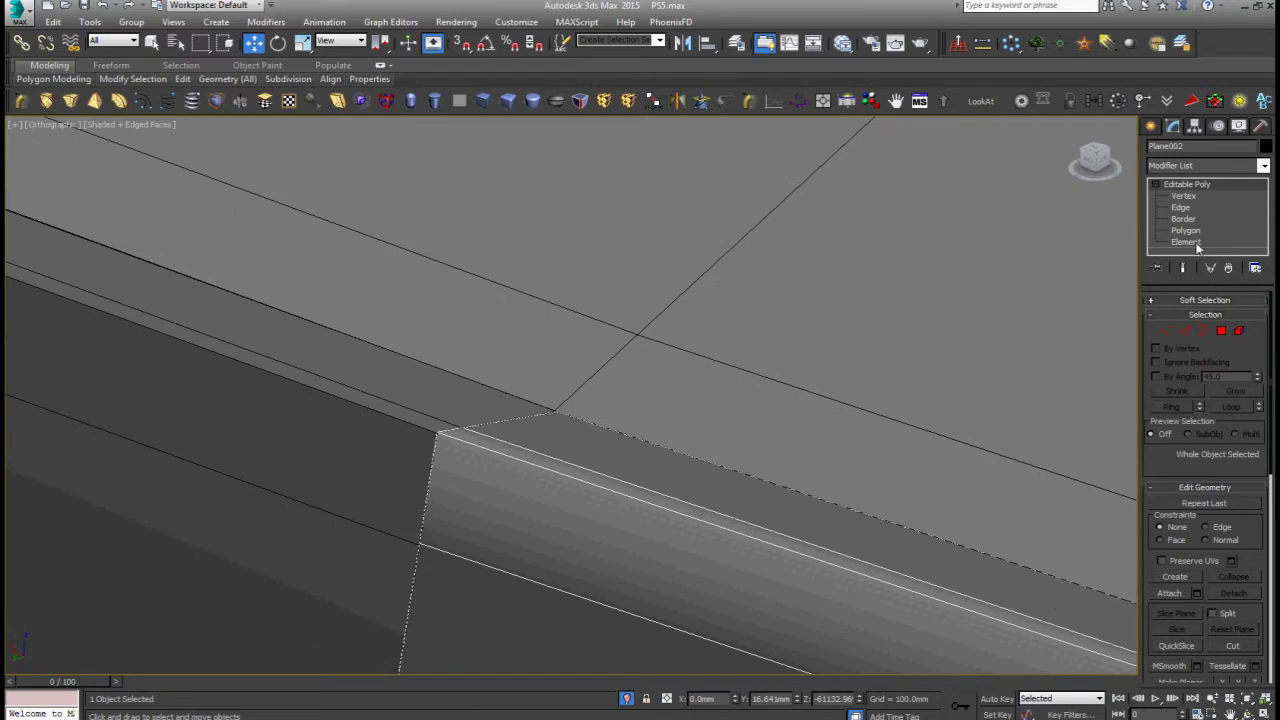
{"action": "left_click", "coordinate": [1190, 242]}
{"action": "left_click", "coordinate": [780, 488]}
{"action": "scroll", "coordinate": [1210, 420], "scroll_direction": "down", "scroll_amount": 3}
{"action": "scroll", "coordinate": [1225, 430], "scroll_direction": "down", "scroll_amount": 3}
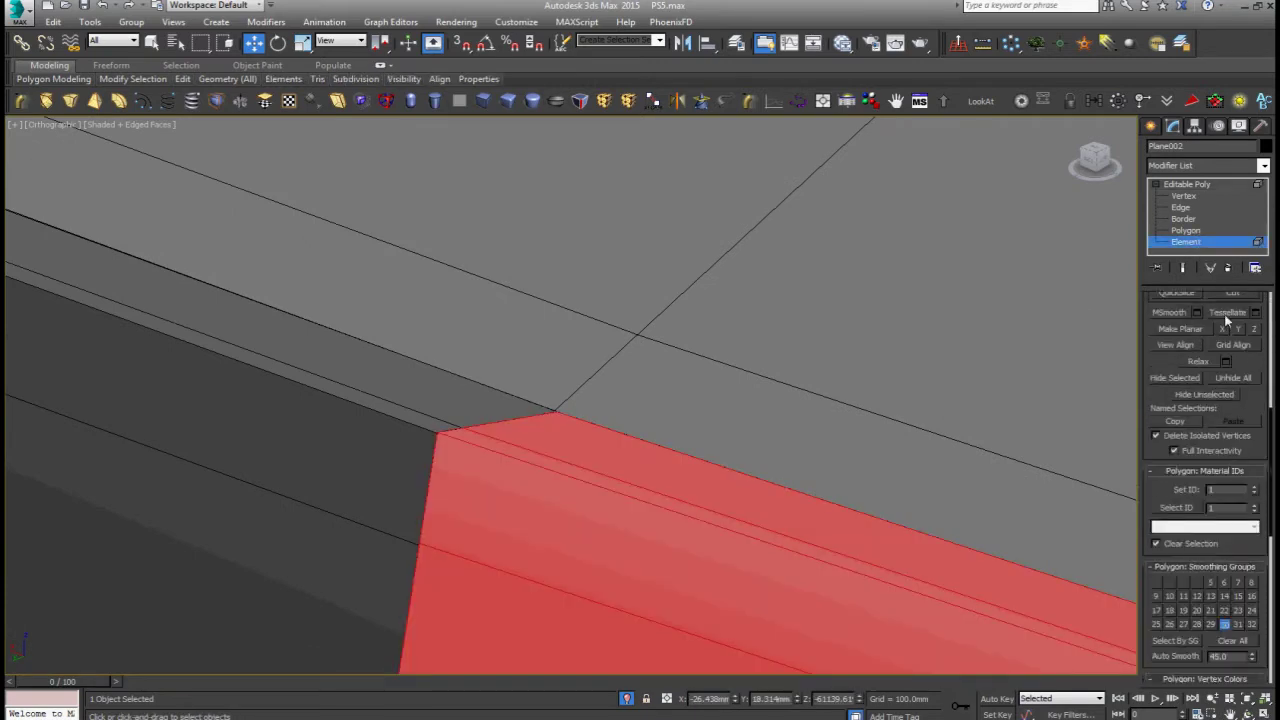
{"action": "scroll", "coordinate": [1228, 443], "scroll_direction": "down", "scroll_amount": 3}
{"action": "left_click", "coordinate": [1187, 185]}
{"action": "left_click", "coordinate": [871, 334]}
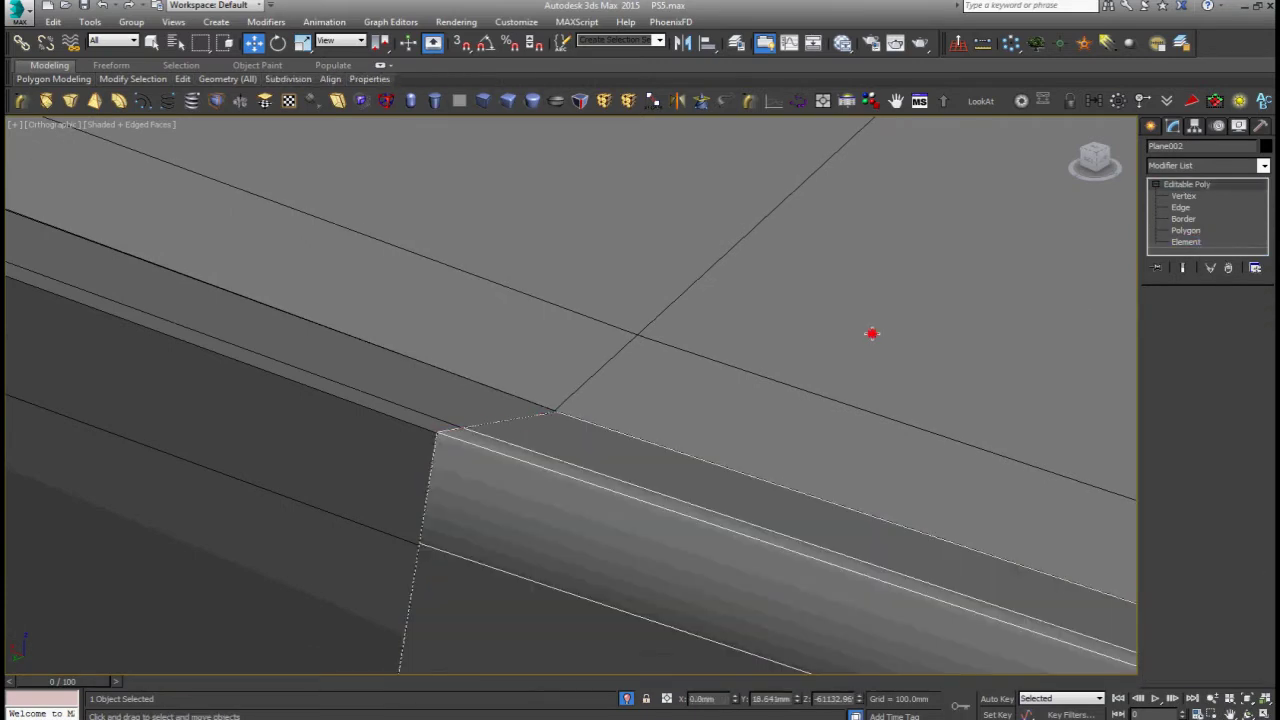
{"action": "scroll", "coordinate": [880, 345], "scroll_direction": "down", "scroll_amount": 3}
{"action": "scroll", "coordinate": [930, 378], "scroll_direction": "down", "scroll_amount": 2}
{"action": "scroll", "coordinate": [838, 414], "scroll_direction": "up", "scroll_amount": 4}
{"action": "left_click", "coordinate": [803, 334]}
{"action": "scroll", "coordinate": [790, 322], "scroll_direction": "up", "scroll_amount": 3}
{"action": "scroll", "coordinate": [785, 318], "scroll_direction": "down", "scroll_amount": 3}
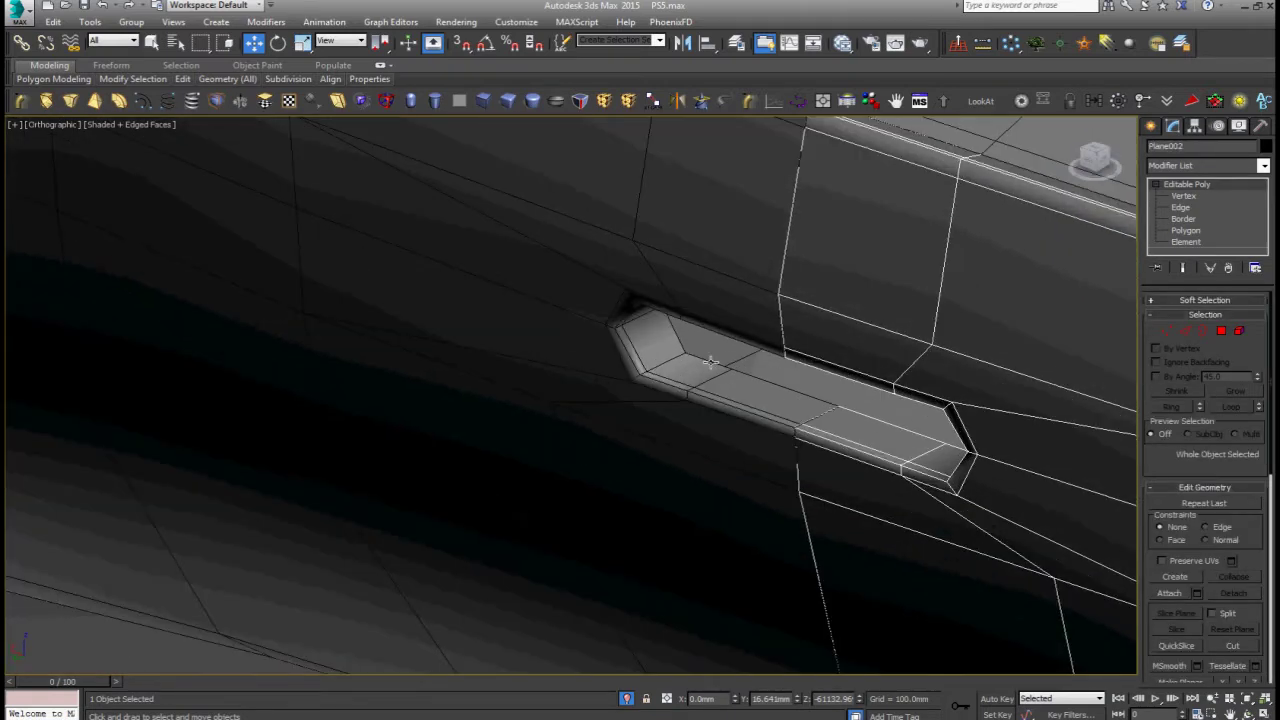
{"action": "scroll", "coordinate": [707, 404], "scroll_direction": "up", "scroll_amount": 4}
{"action": "left_click", "coordinate": [707, 404]}
{"action": "scroll", "coordinate": [707, 404], "scroll_direction": "down", "scroll_amount": 3}
{"action": "scroll", "coordinate": [707, 404], "scroll_direction": "down", "scroll_amount": 3}
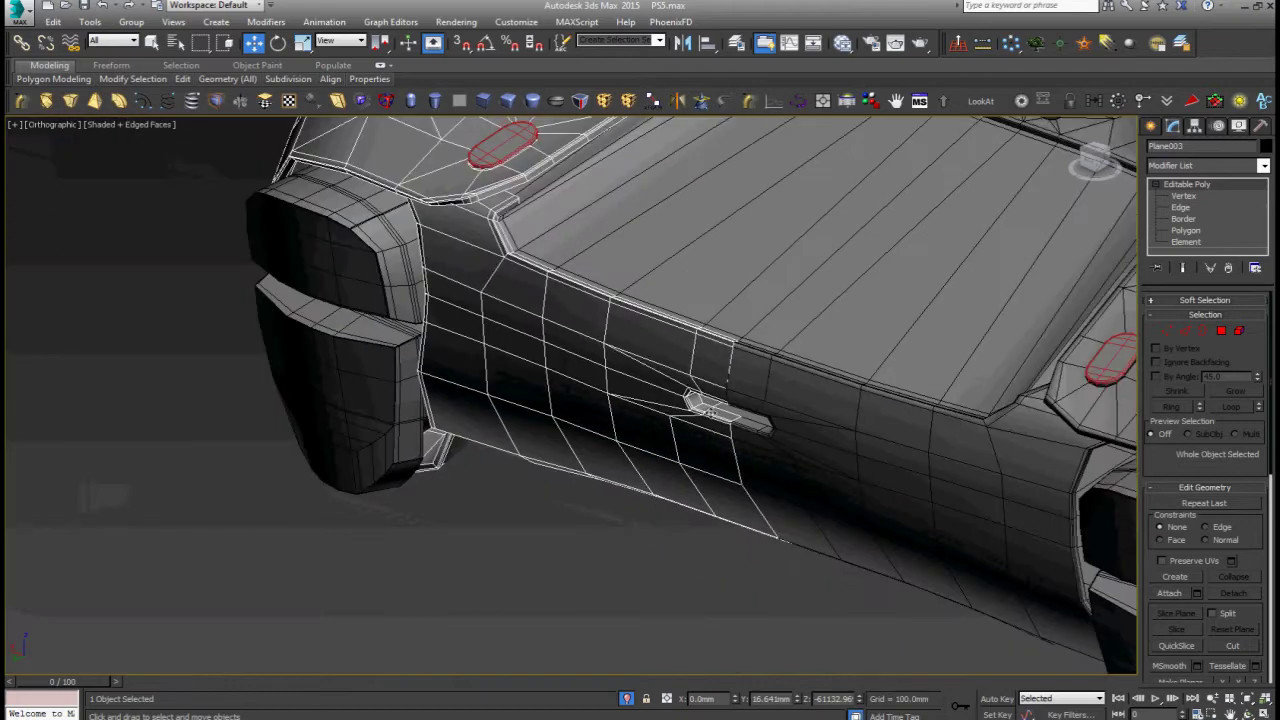
{"action": "scroll", "coordinate": [705, 405], "scroll_direction": "down", "scroll_amount": 2}
{"action": "scroll", "coordinate": [737, 423], "scroll_direction": "up", "scroll_amount": 3}
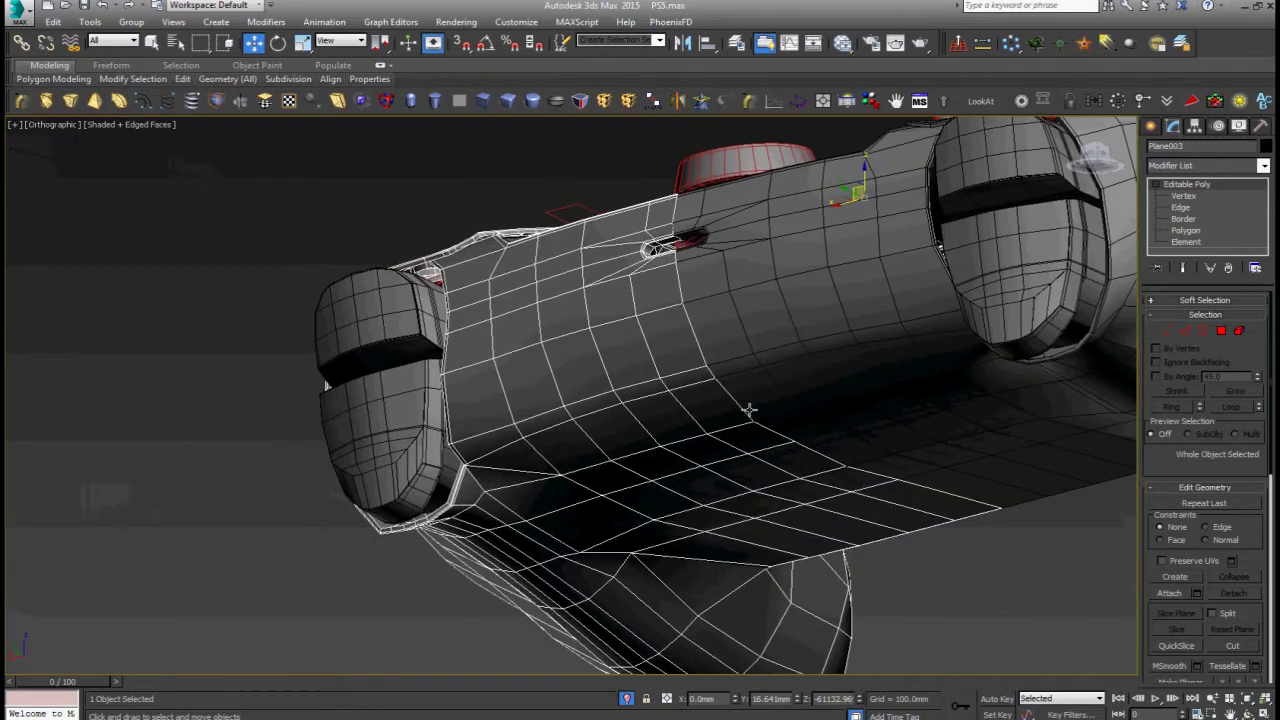
{"action": "left_click", "coordinate": [755, 389]}
{"action": "scroll", "coordinate": [755, 389], "scroll_direction": "down", "scroll_amount": 3}
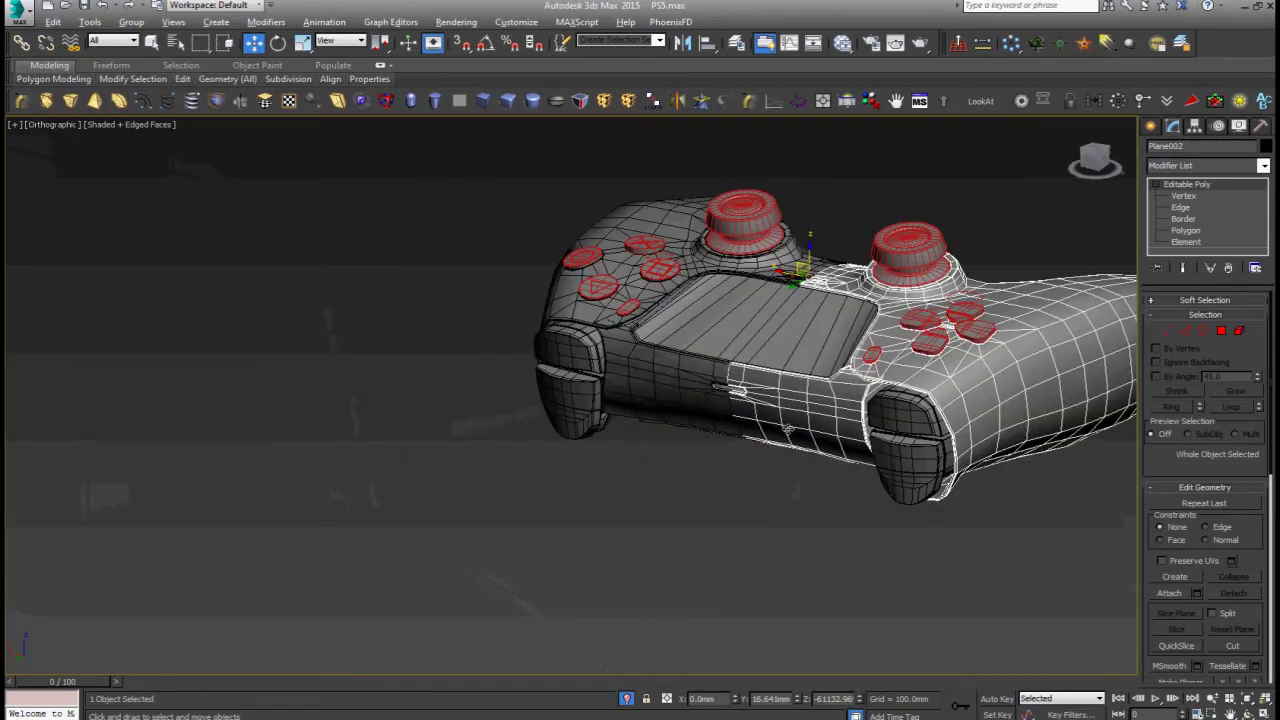